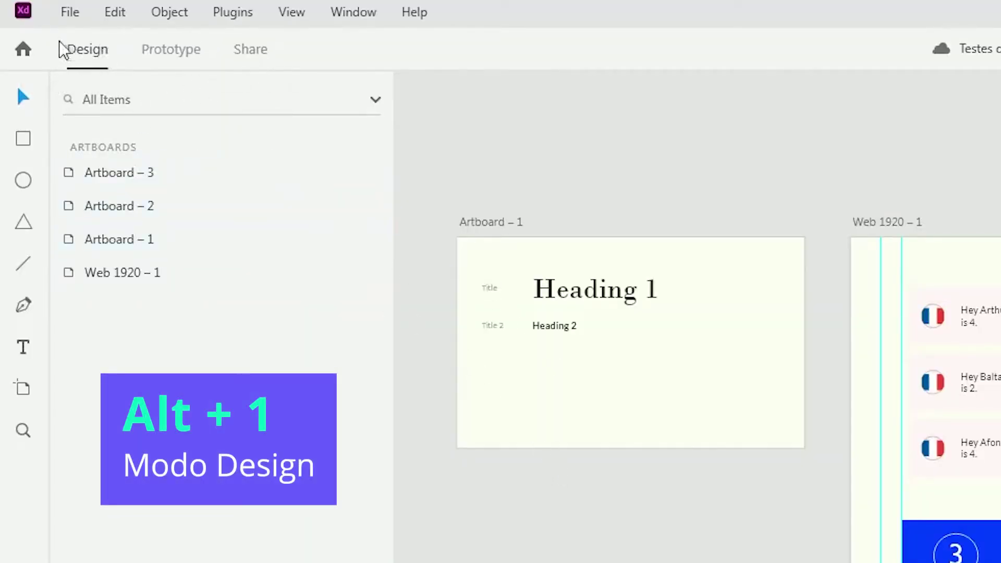
key("alt+2")
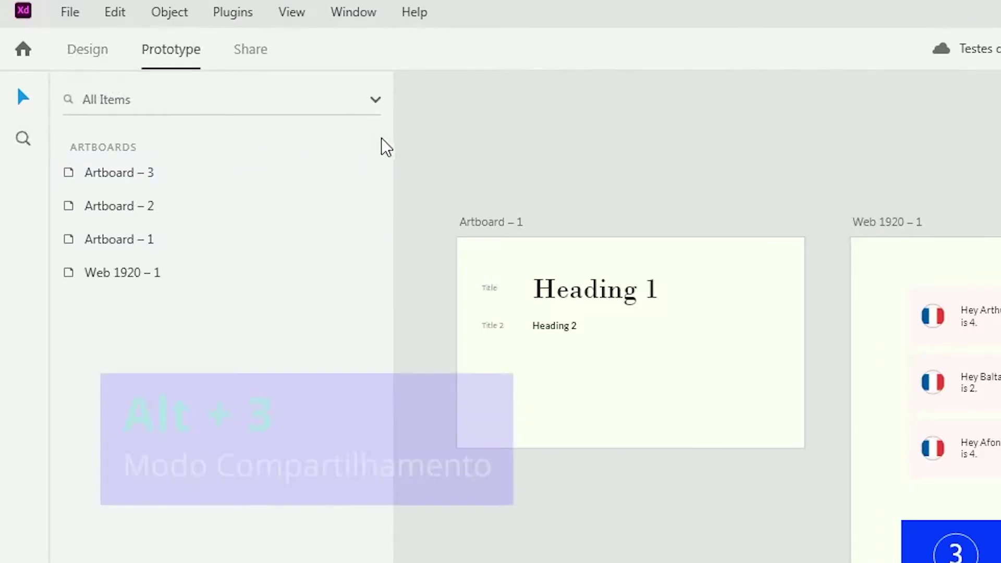
key("alt+3")
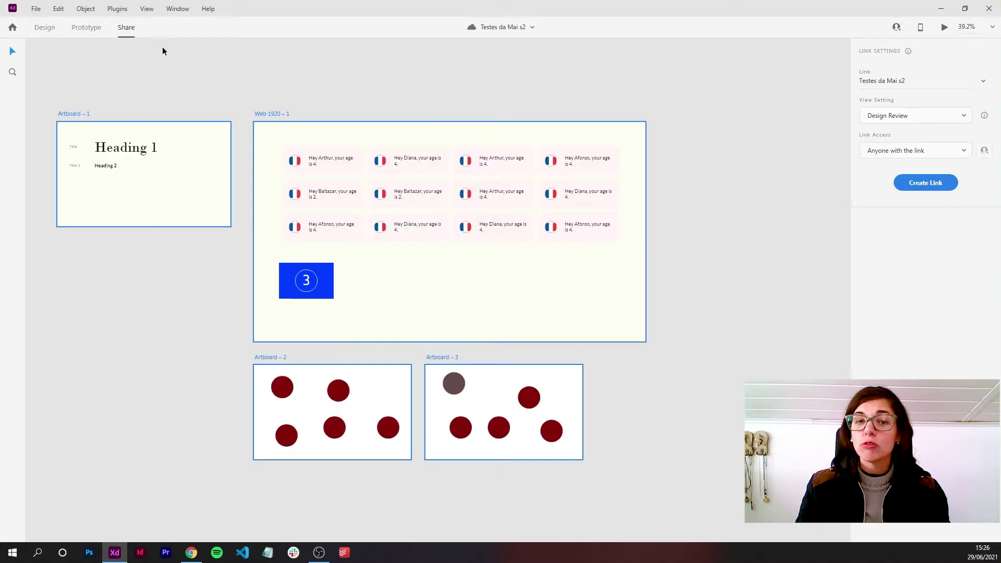
key("alt+1")
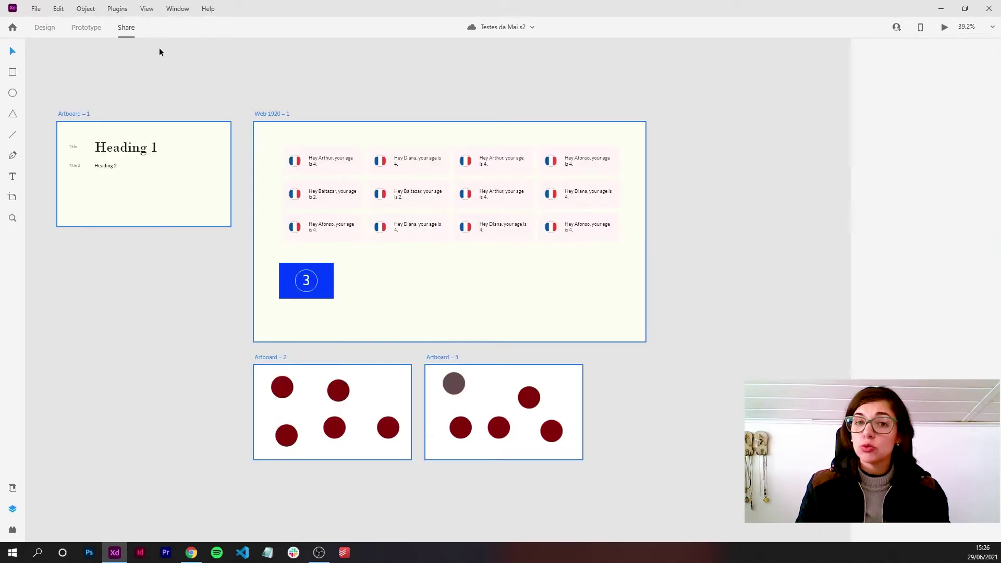
key("alt+2")
key("alt+3")
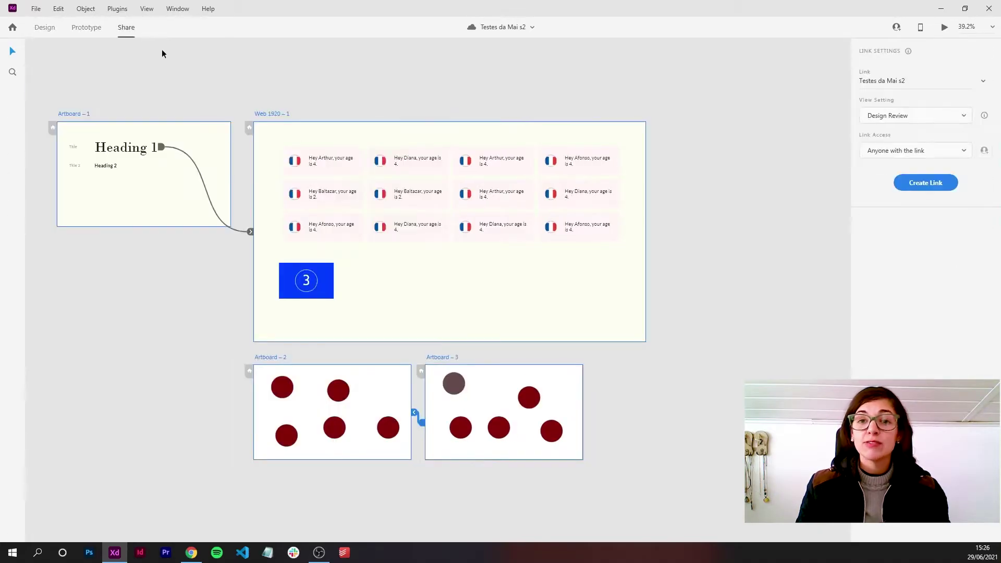
key("alt+1")
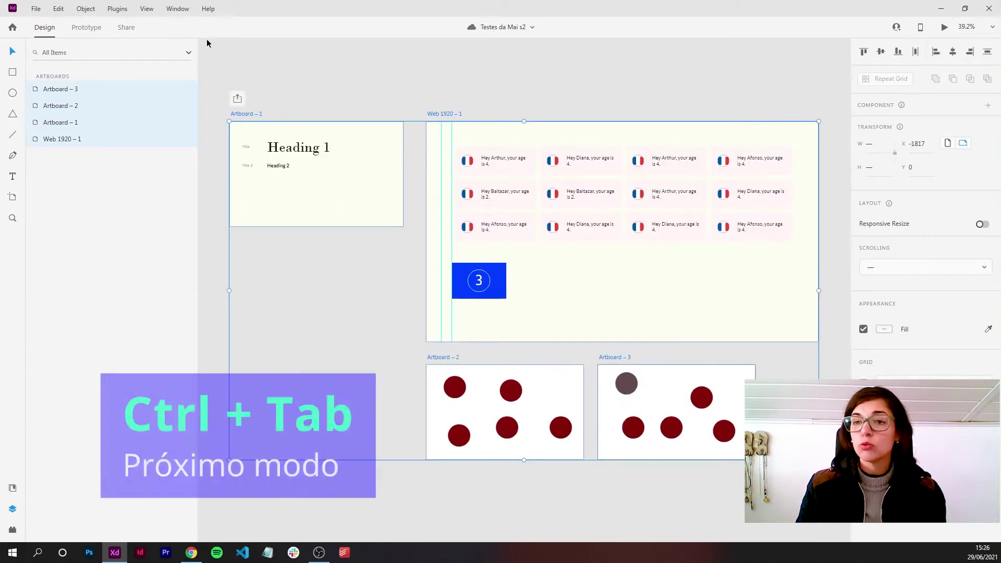
key("ctrl+Tab")
key("ctrl+Tab")
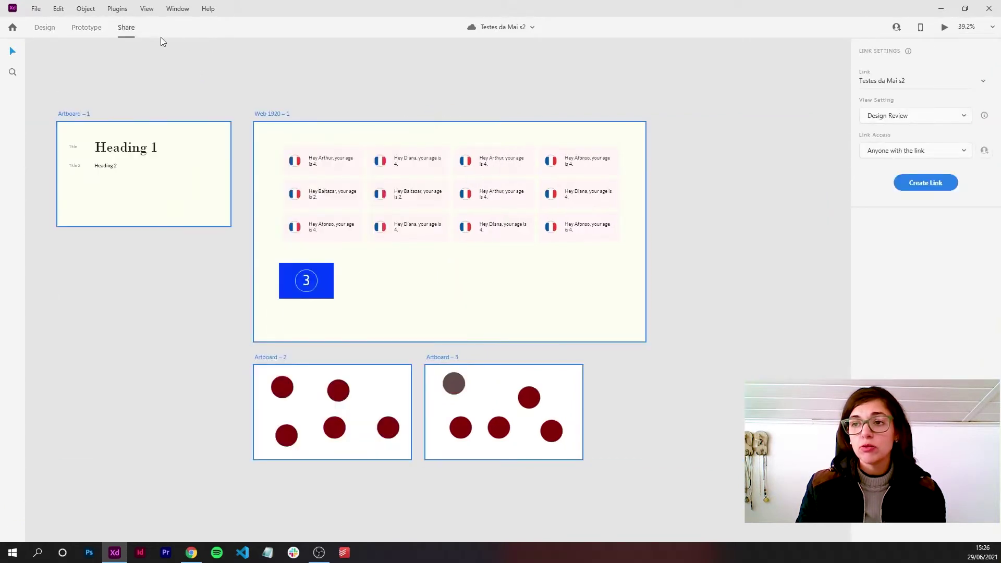
key("ctrl+Tab")
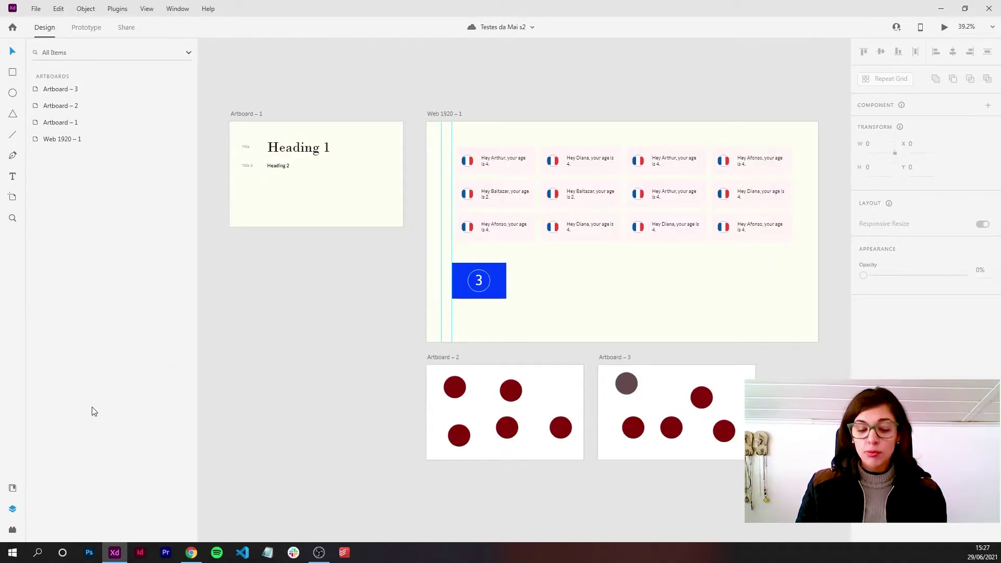
Step: Cycle twice through the Assets, Layers and Plugins panels, ending on the installed plugins list
key("ctrl+shift+y")
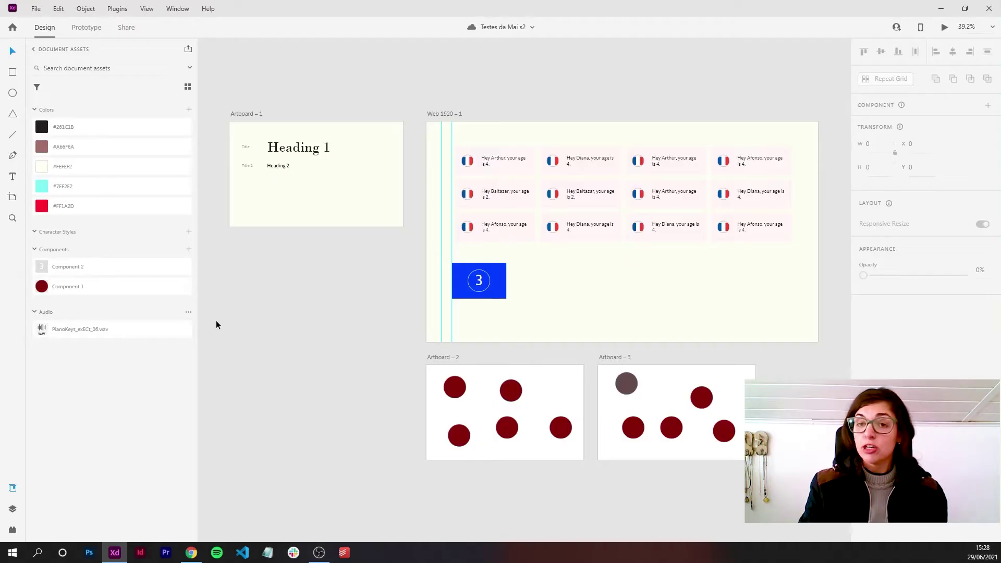
key("ctrl+y")
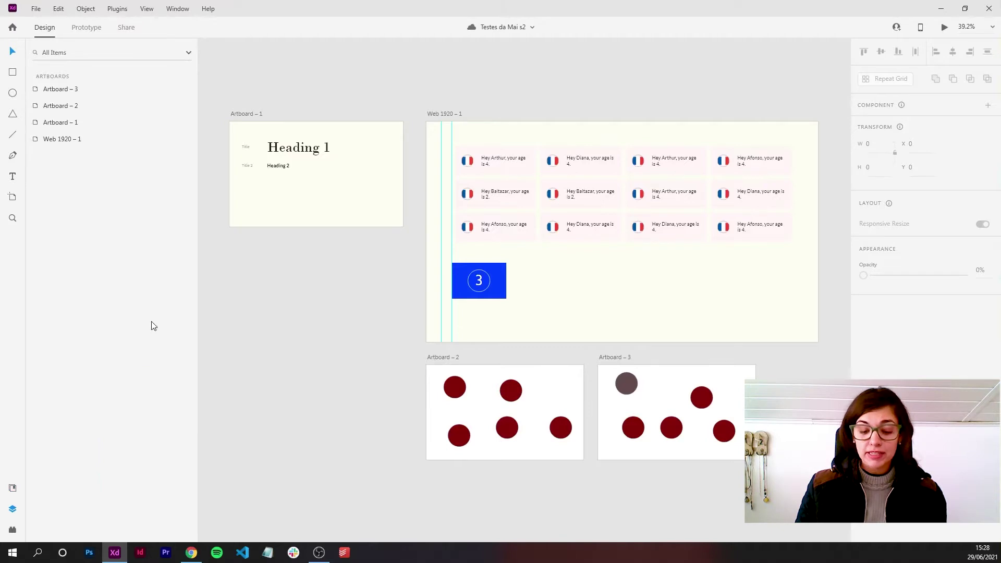
key("ctrl+shift+p")
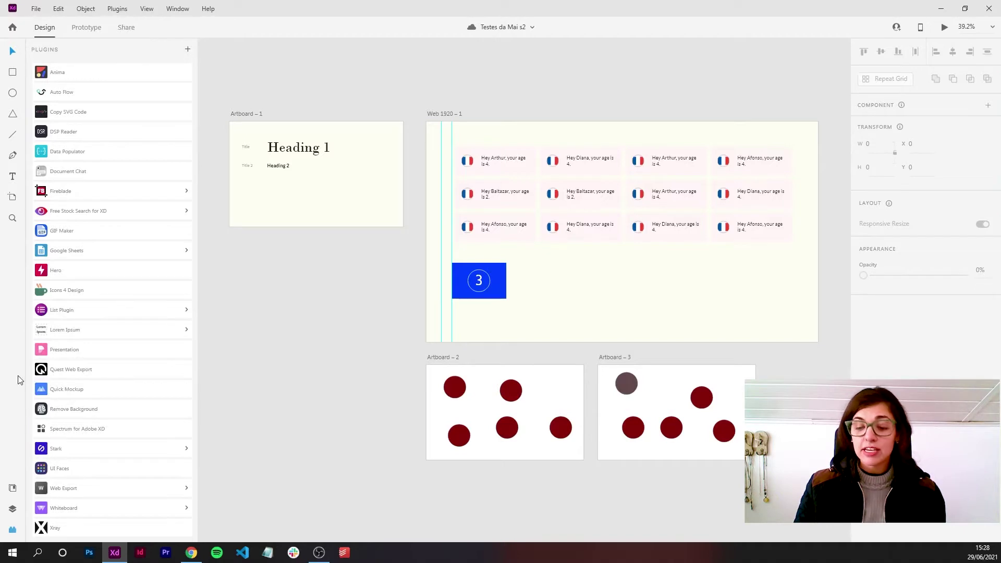
key("ctrl+shift+y")
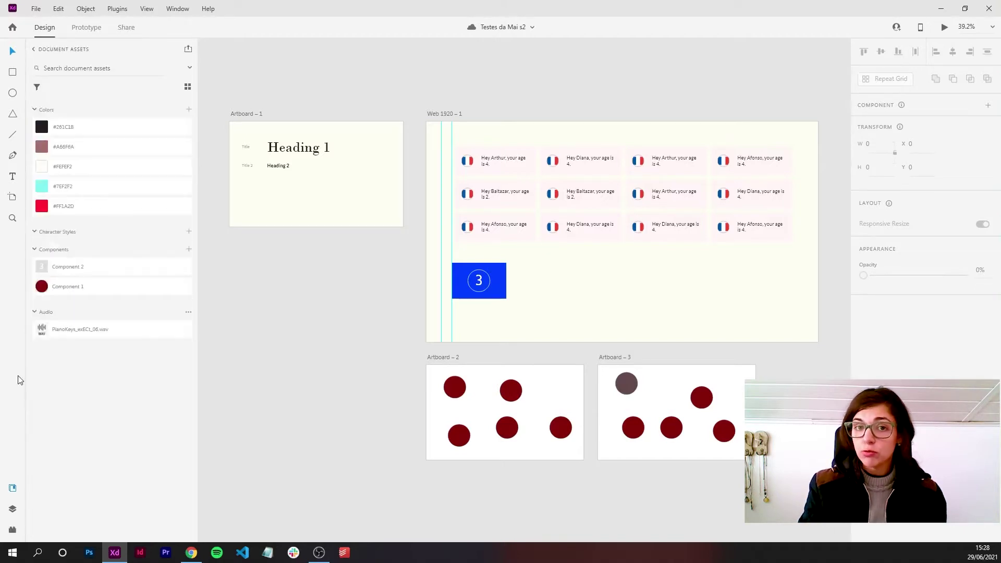
key("ctrl+y")
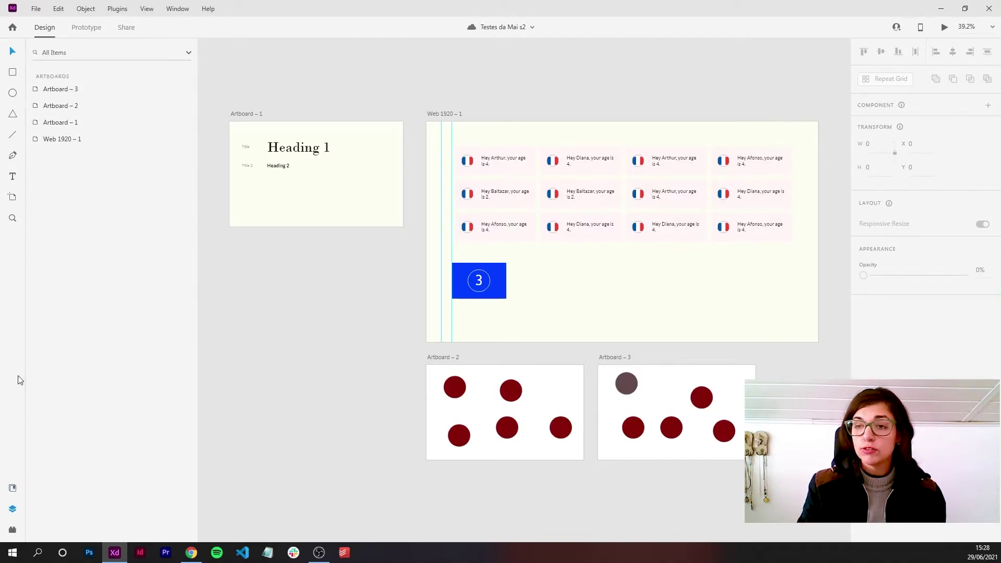
key("ctrl+alt+p")
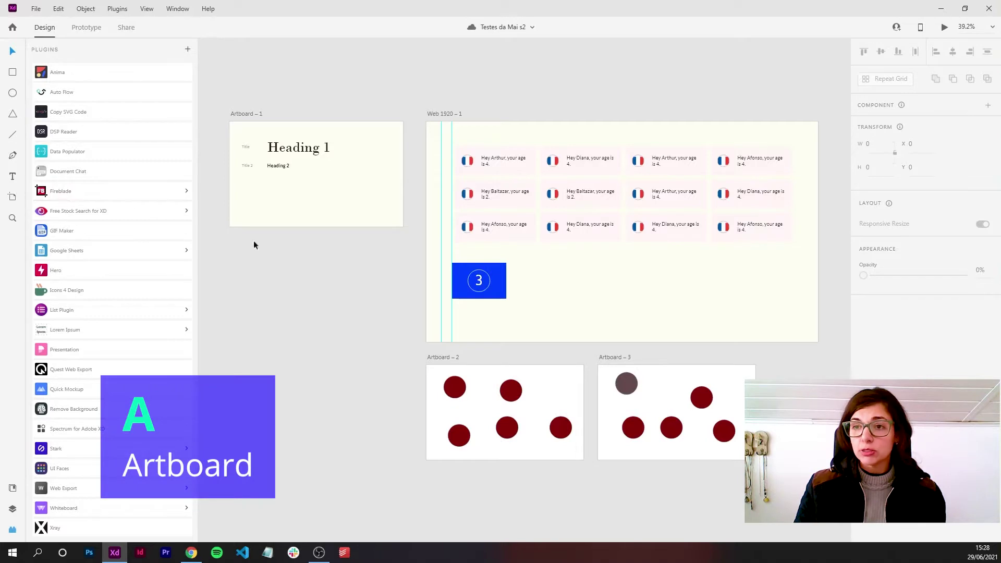
Step: Draw a small three-point path on the canvas below Artboard – 1
key("p")
left_click(263, 254)
left_click(263, 295)
left_click(291, 296)
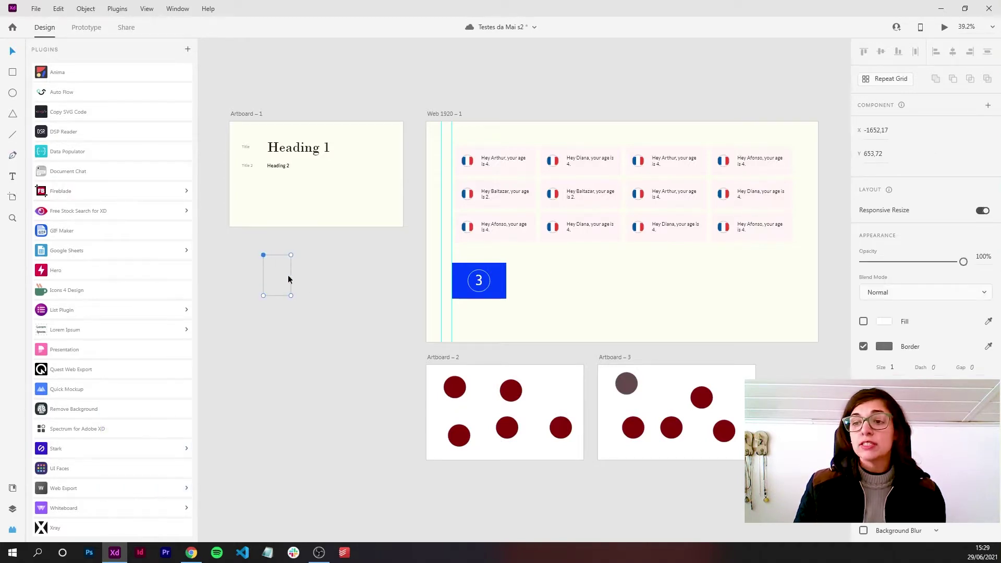
Step: Add the text 'Olá!' just beneath the path
key("t")
left_click(270, 316)
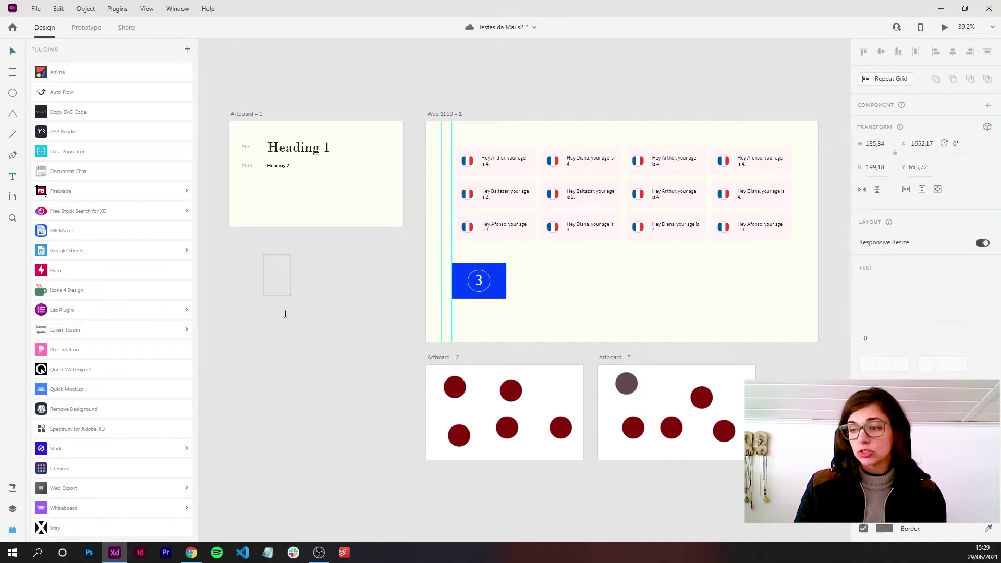
type("Olá!")
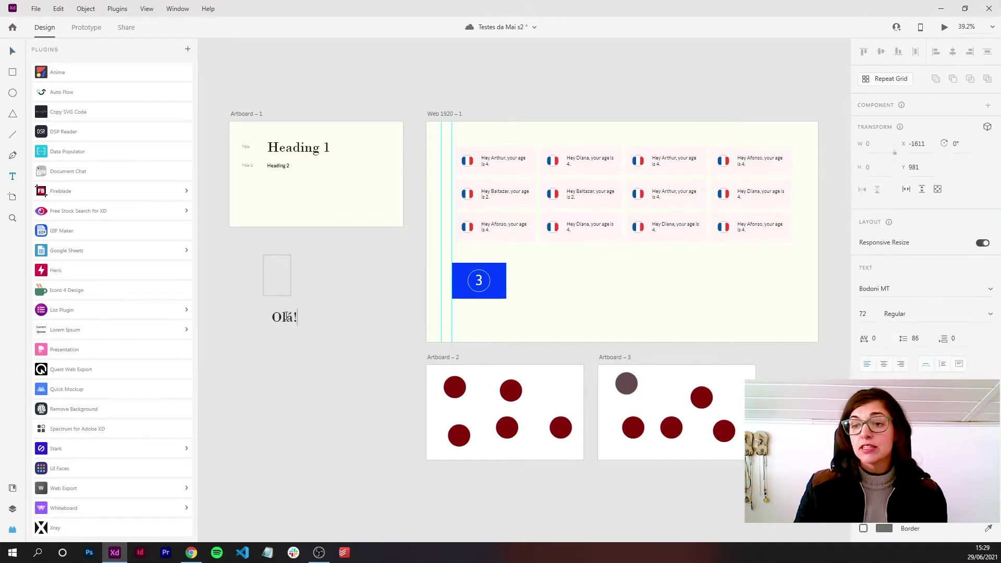
key("Escape")
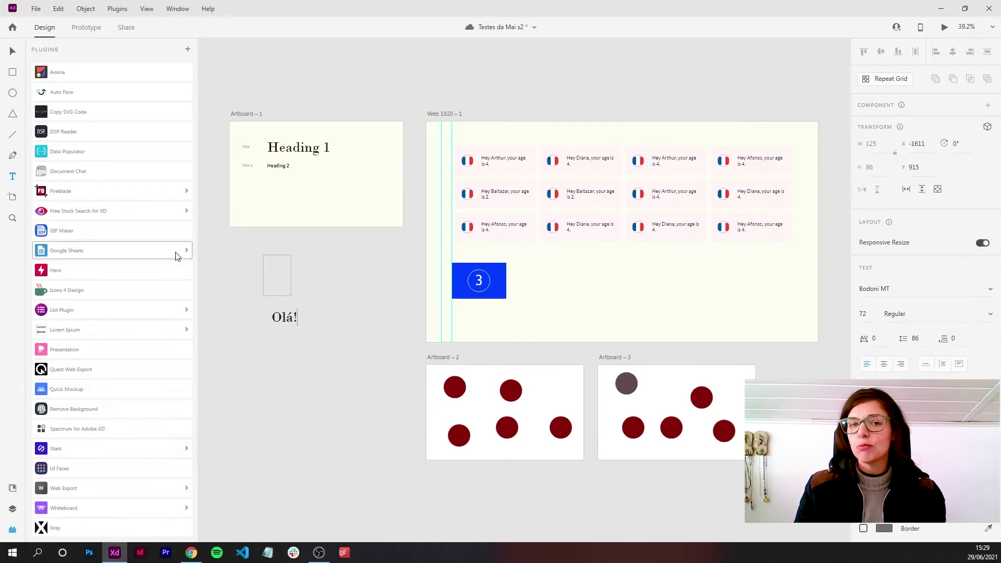
key("Escape")
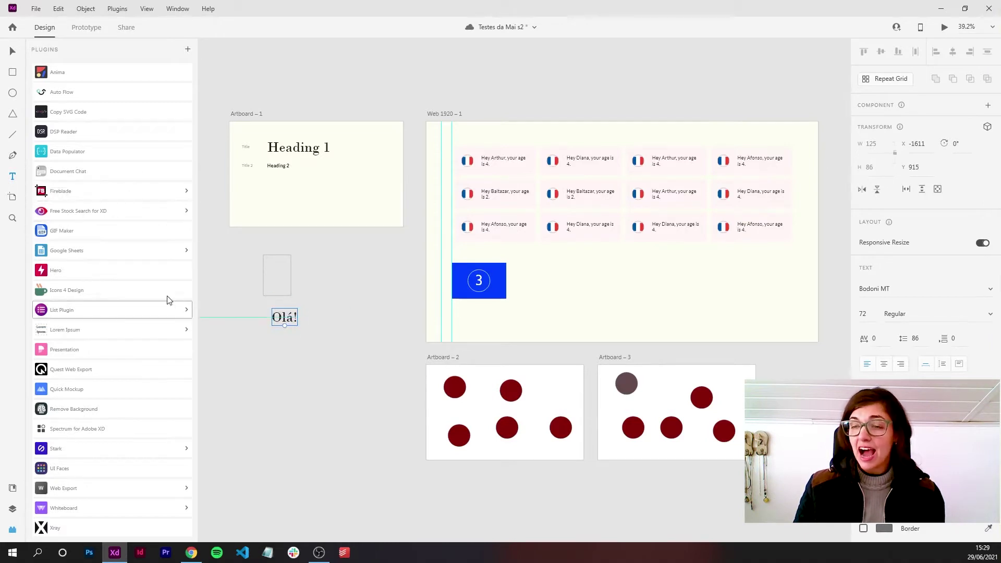
Step: Add an iPhone-sized artboard, then undo it
left_click(12, 196)
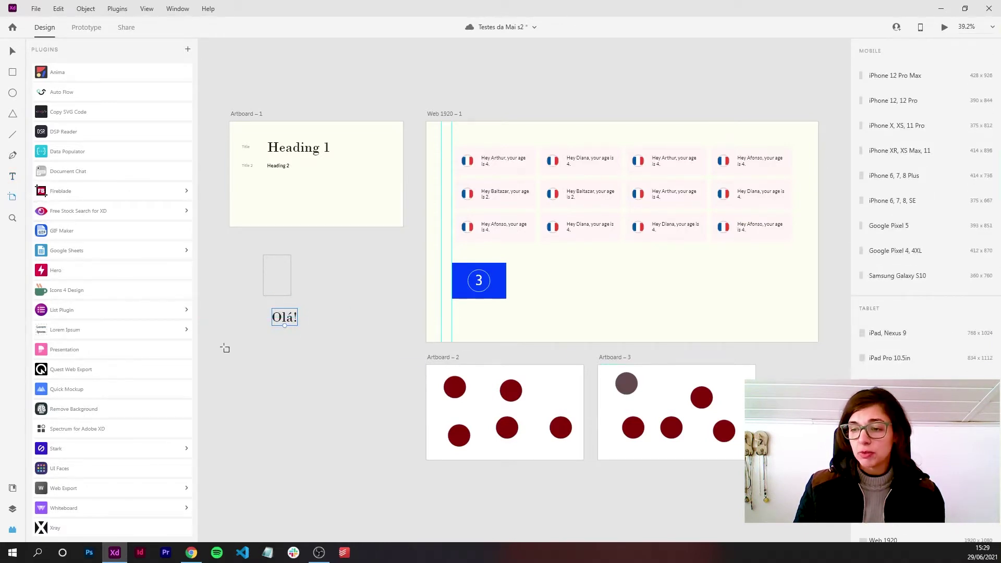
left_click(272, 351)
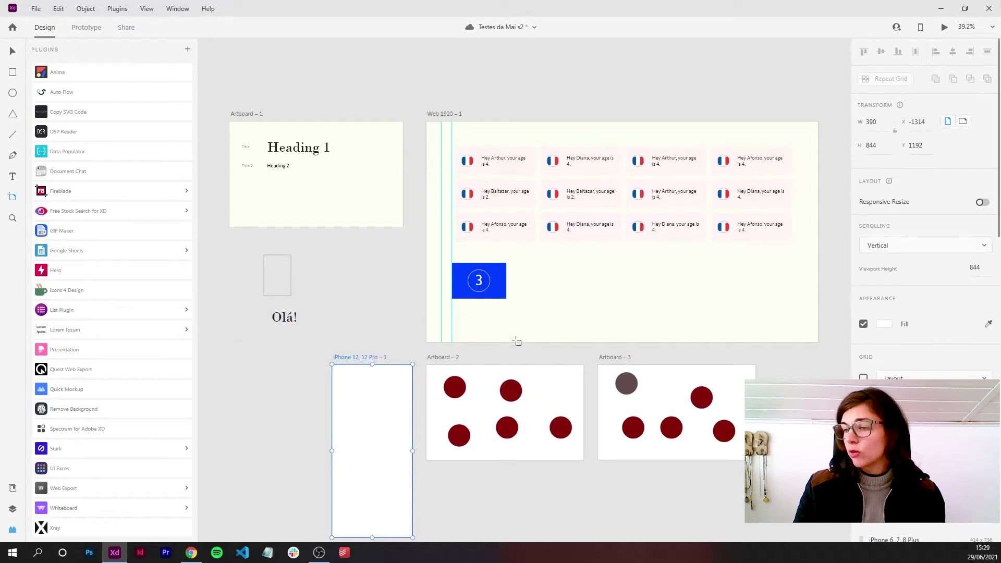
key("ctrl+z")
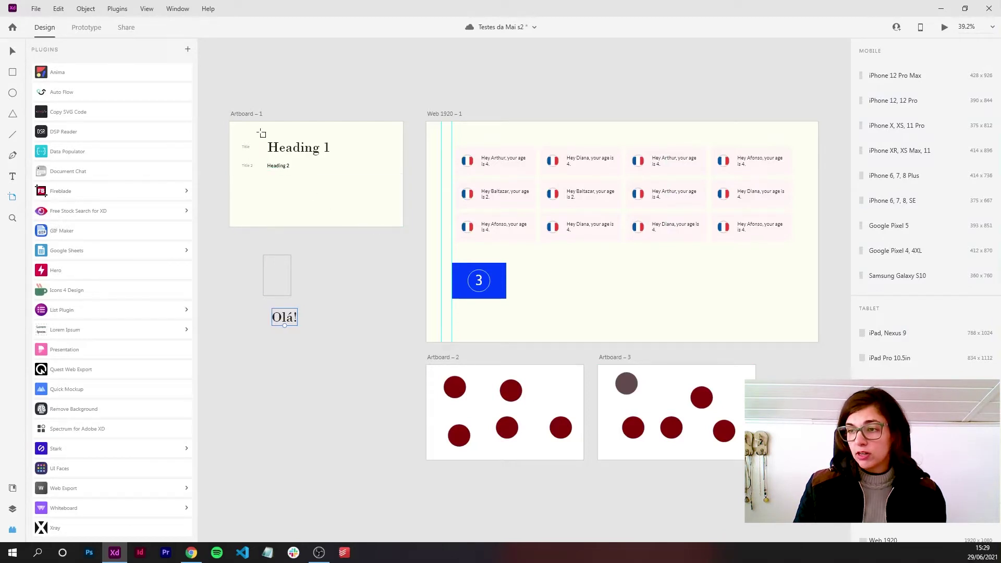
Step: Zoom in on Heading 1, zoom back out to all artboards, and save the file
key("z")
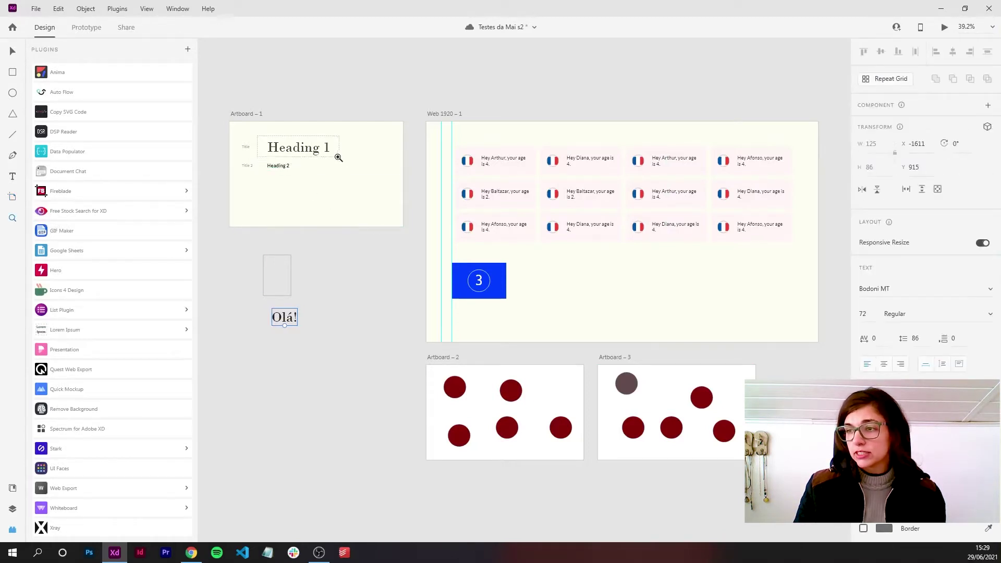
left_click_drag(257, 137, 337, 156)
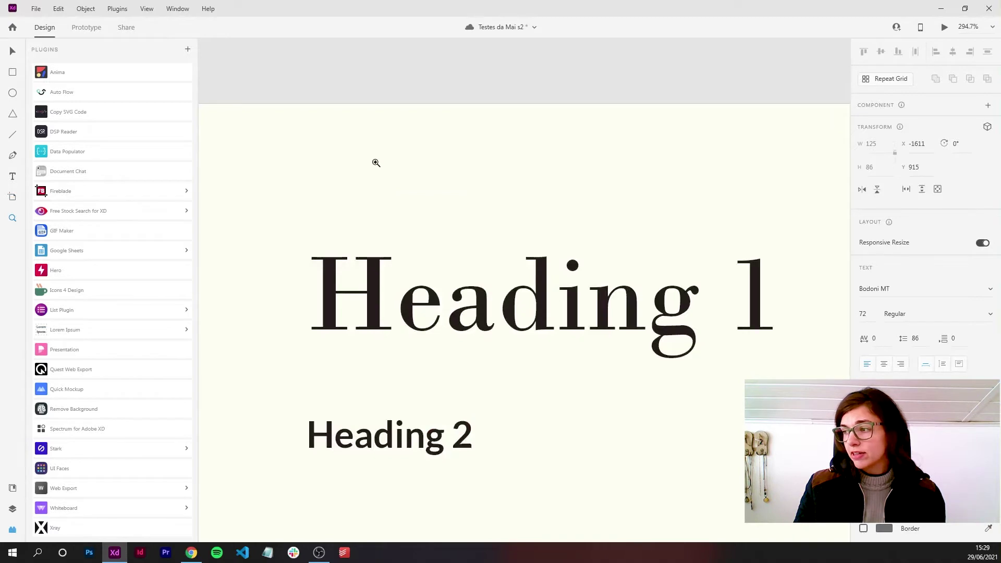
key("ctrl+0")
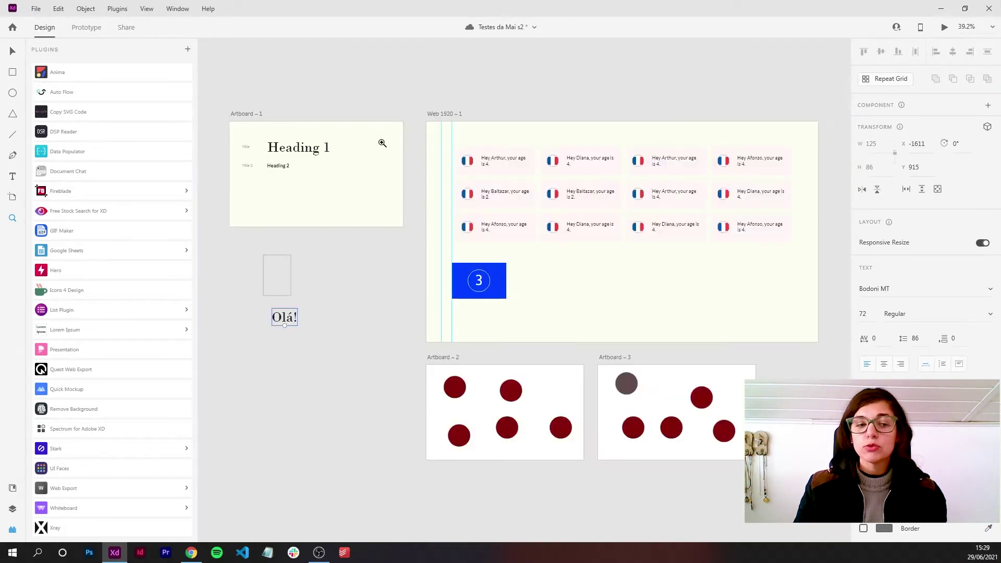
key("ctrl+s")
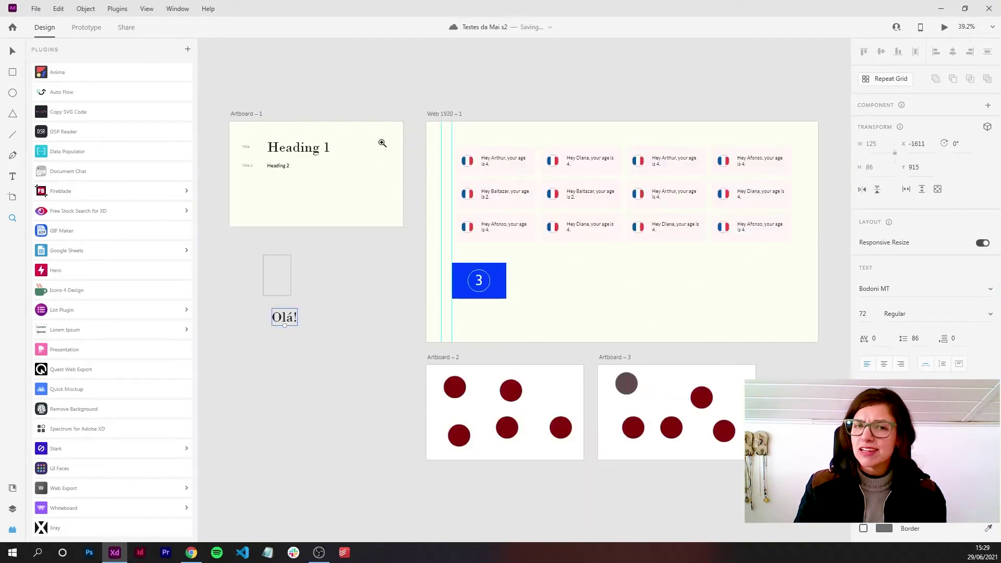
Step: Marquee-select the drawn shape and the 'Olá!' text and delete them
left_click(12, 51)
left_click_drag(322, 264, 267, 342)
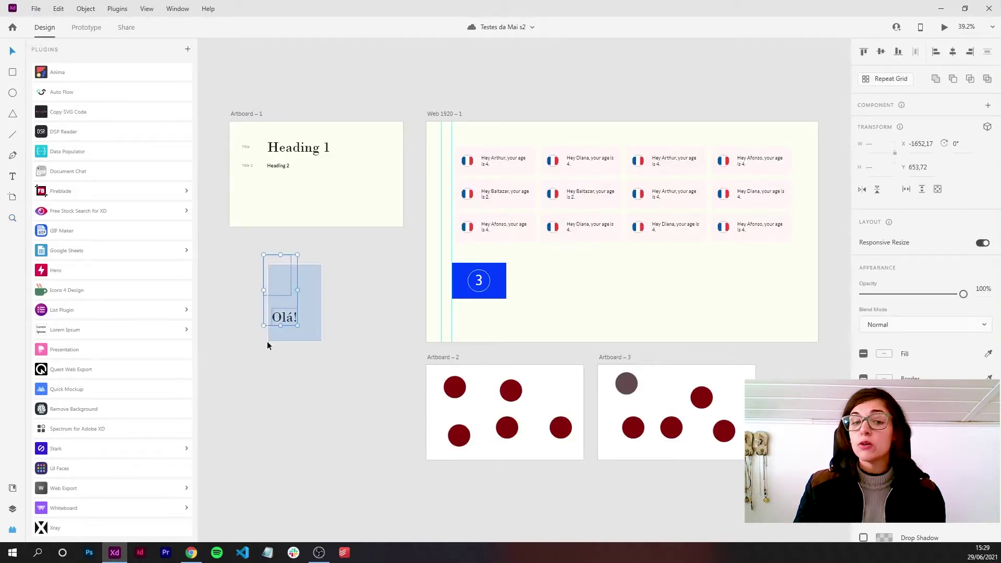
left_click(276, 287)
left_click_drag(233, 271, 323, 358)
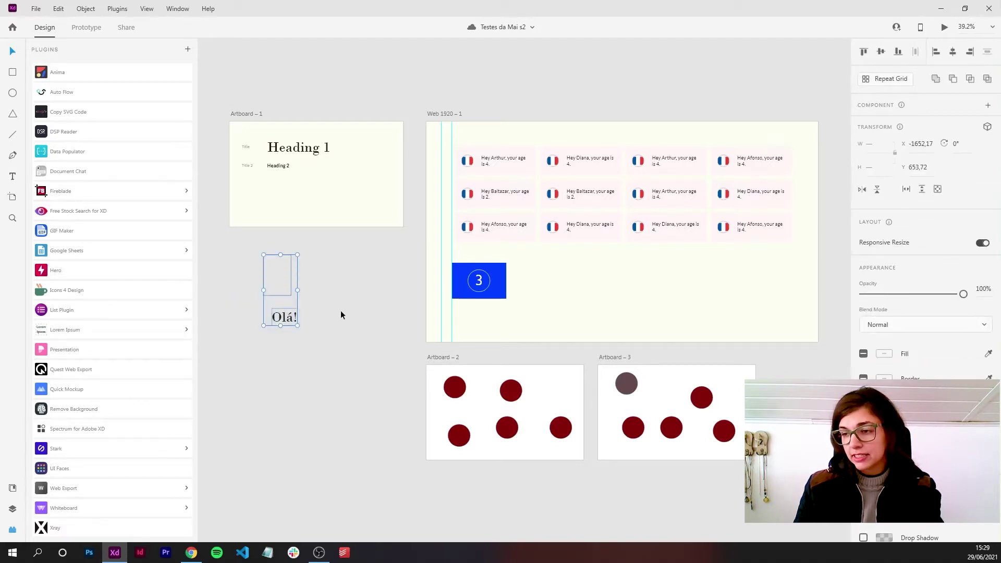
key("Delete")
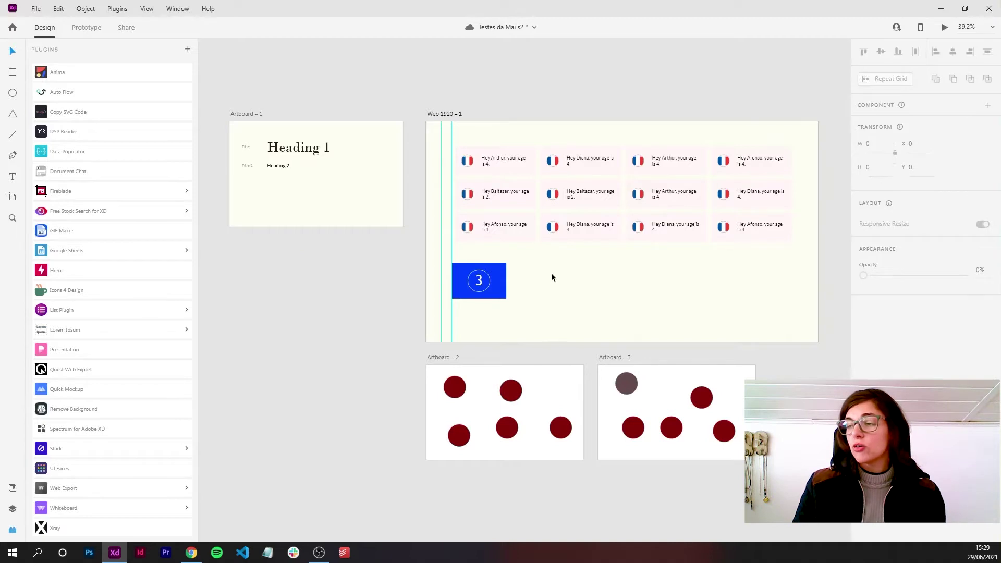
Step: Duplicate the blue 3 box beside the original at actual-size zoom
key("ctrl+1")
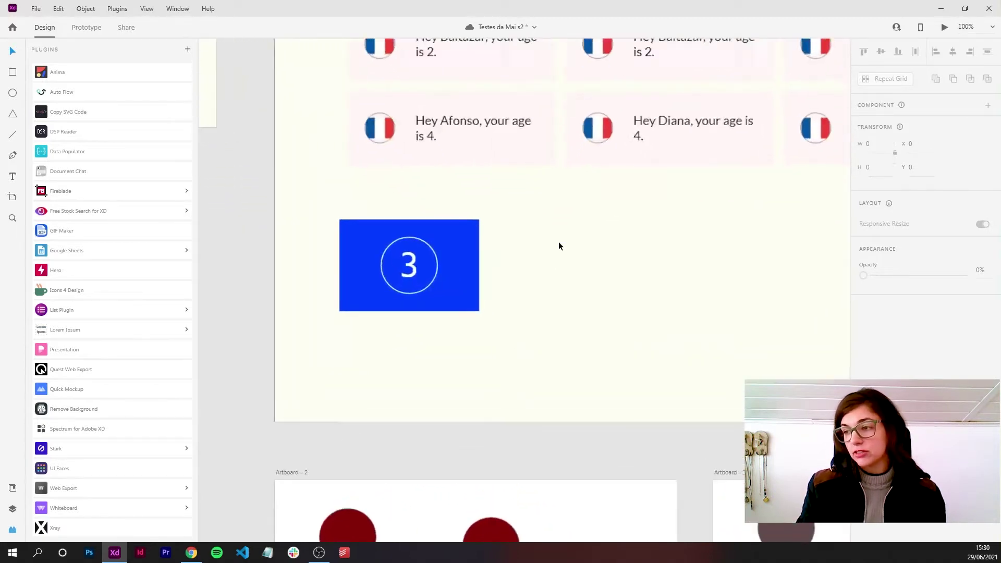
scroll(421, 291, "up", 2)
scroll(421, 291, "right", 4)
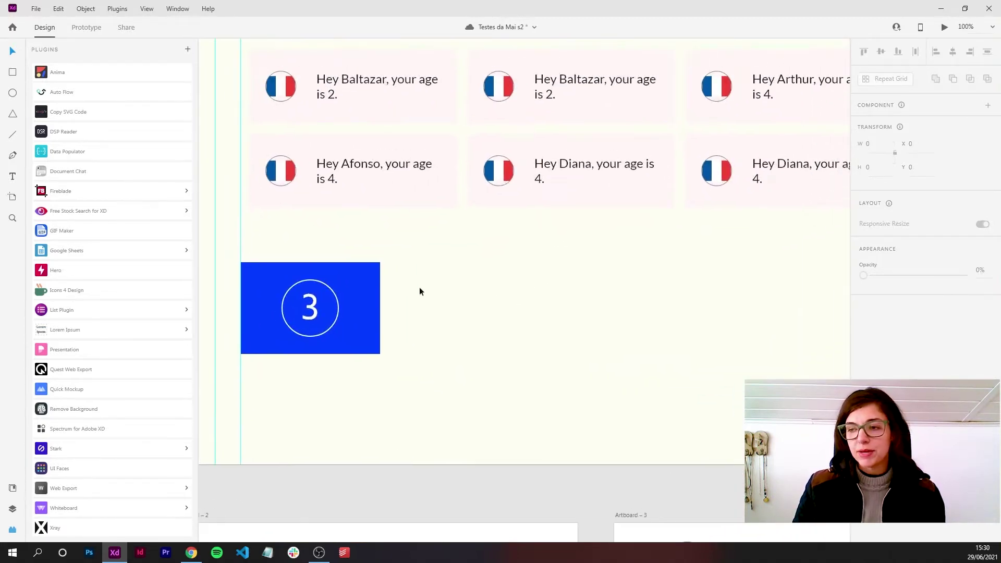
left_click_drag(420, 290, 262, 391)
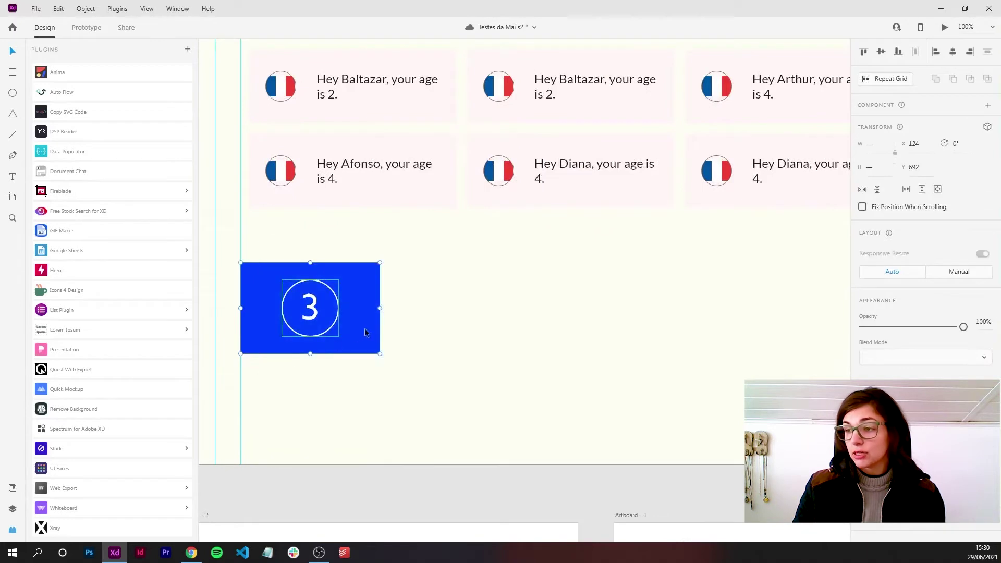
left_click_drag(365, 332, 540, 323)
Step: Select the copied blue 3 box and make it a main component
left_click(572, 369)
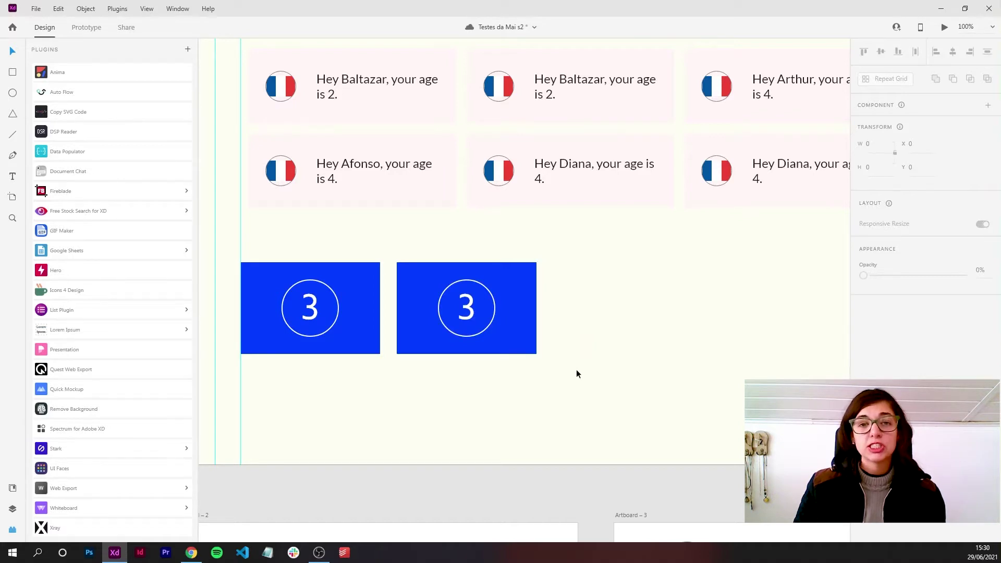
mouse_move(647, 245)
left_mouse_down()
mouse_move(423, 365)
mouse_move(421, 376)
left_mouse_up()
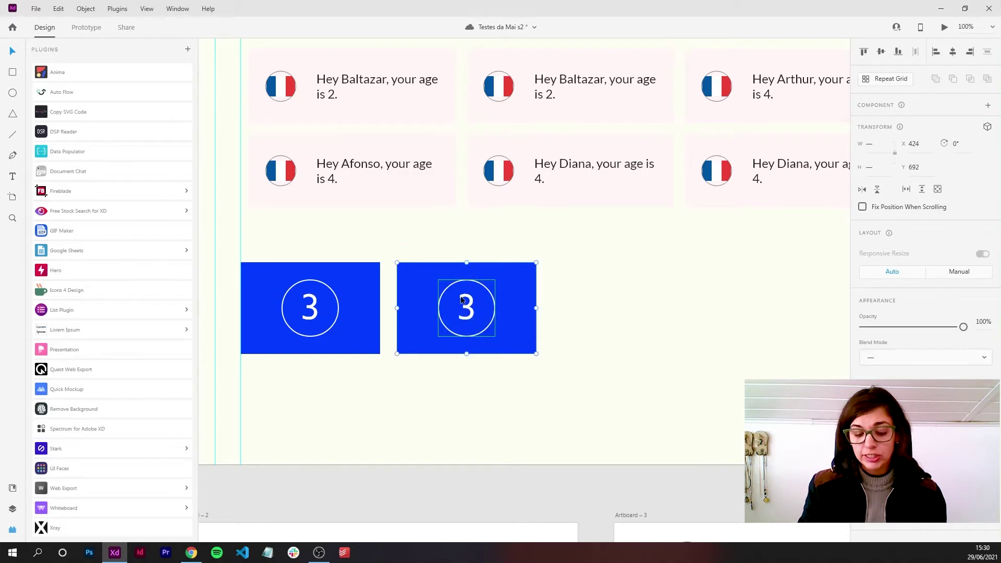
key("ctrl+k")
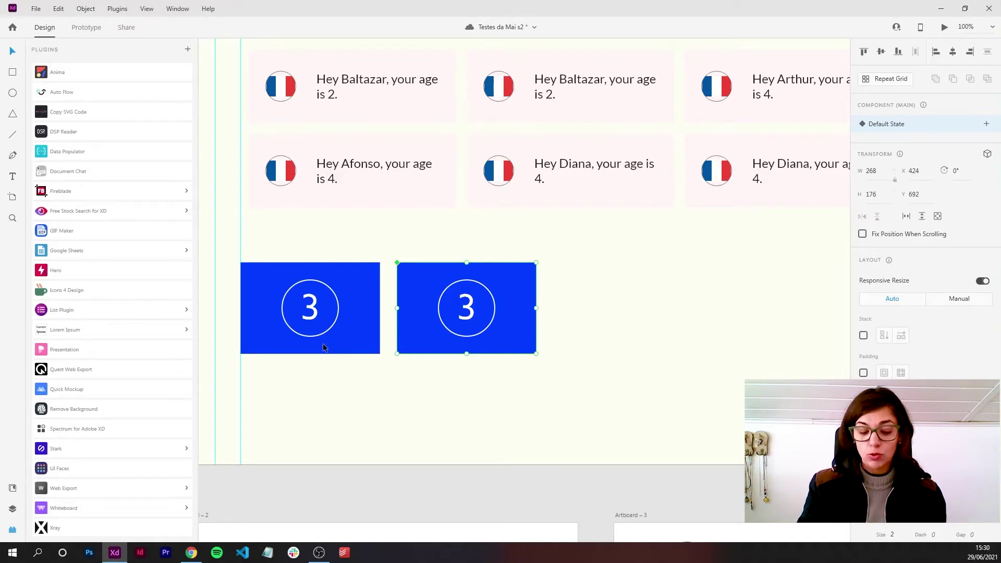
Step: Rename the component 'Nome novo' in Assets and replace the second box with an instance of it
key("ctrl+shift+y")
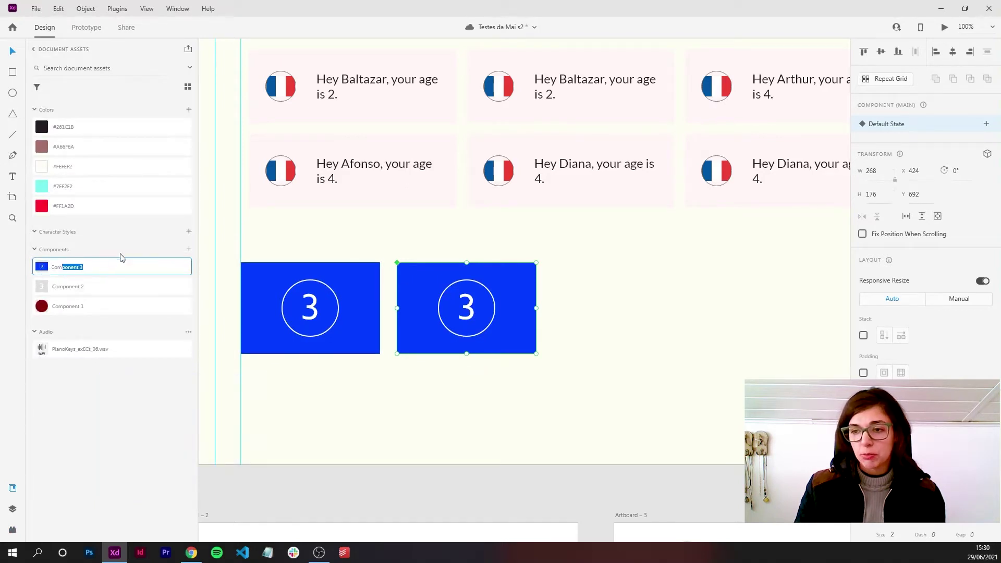
type("Nome no")
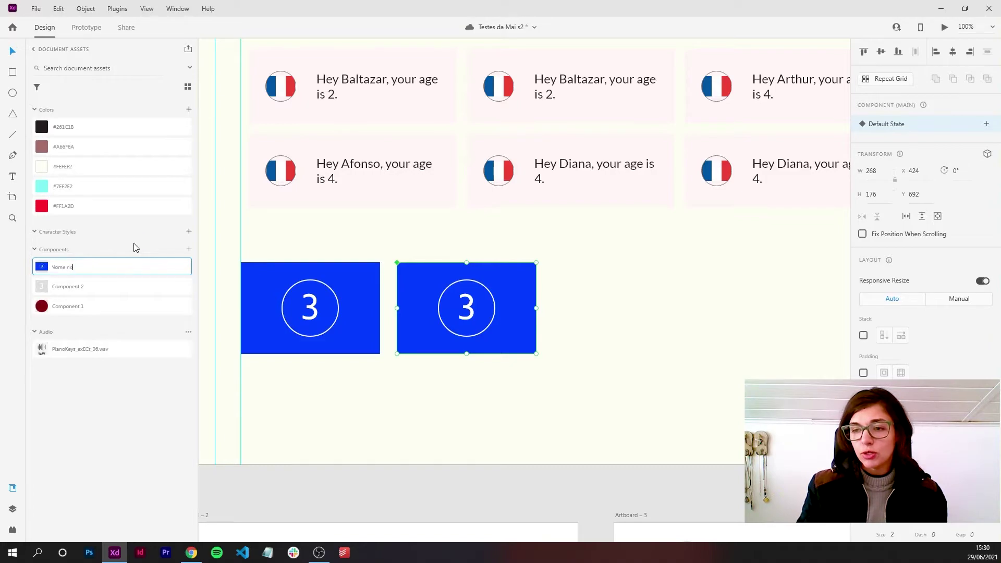
type("vo")
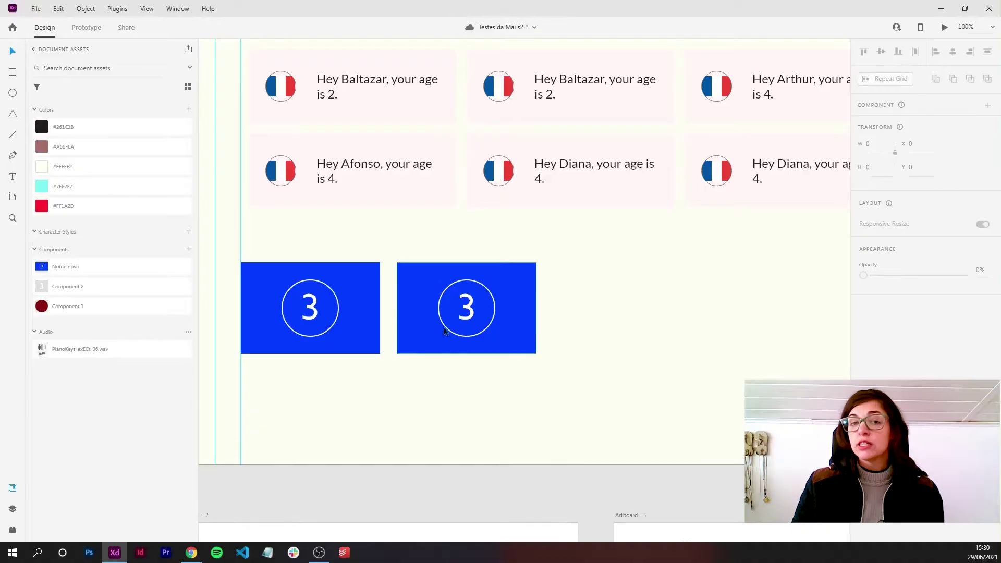
left_click(441, 328)
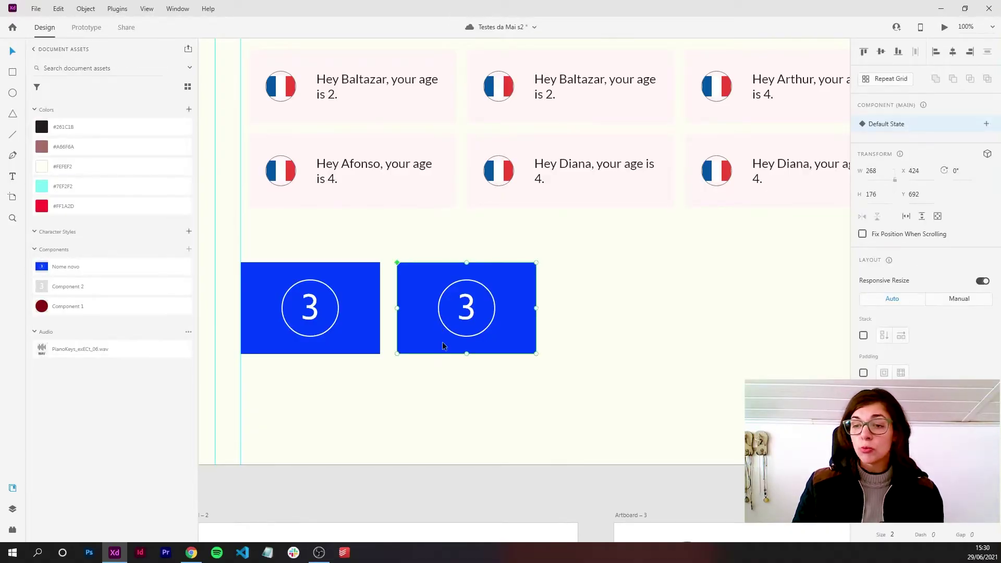
key("Delete")
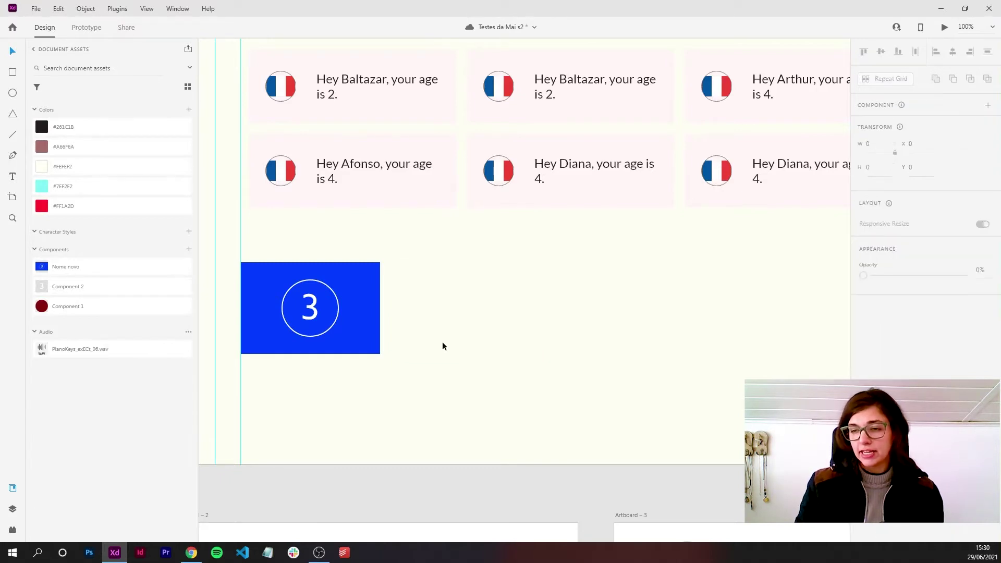
mouse_move(66, 266)
left_mouse_down()
mouse_move(542, 310)
mouse_move(502, 289)
left_mouse_up()
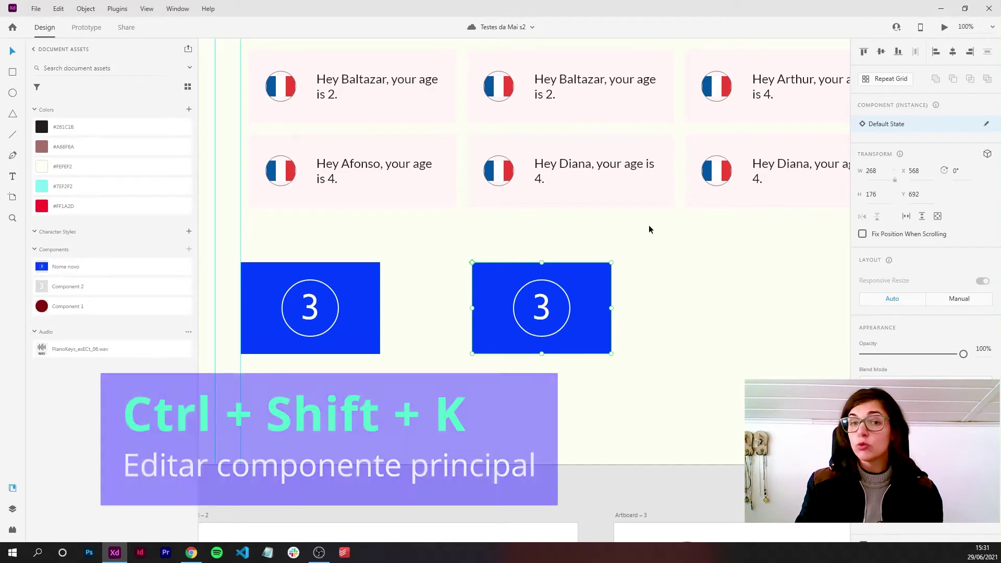
Step: Go to the main Nome novo component off the artboard and delete it
key("ctrl+shift+k")
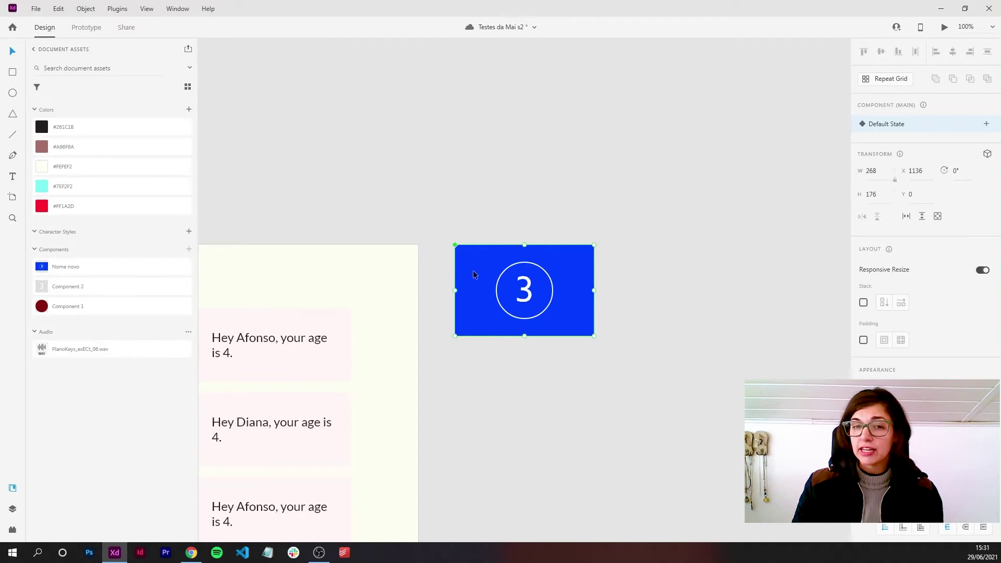
left_click_drag(554, 201, 493, 343)
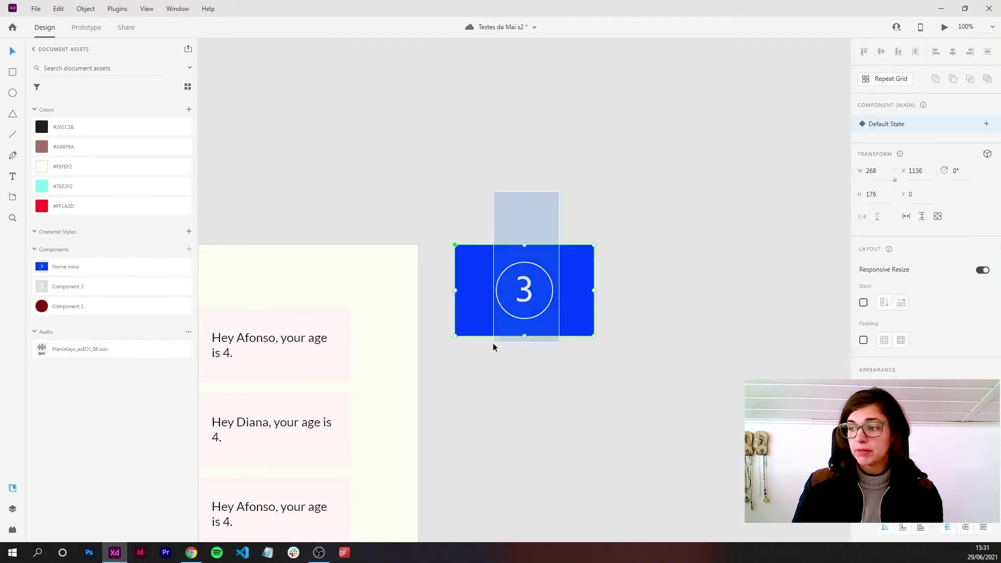
key("Delete")
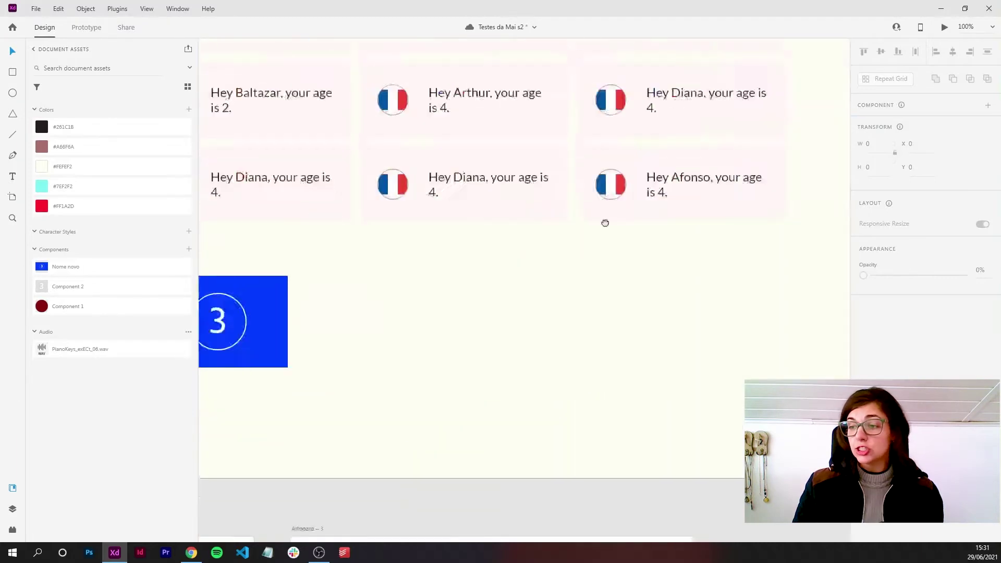
Step: Pan back to the artboard and nudge the remaining blue 3 instance slightly left
left_click_drag(346, 356, 641, 281)
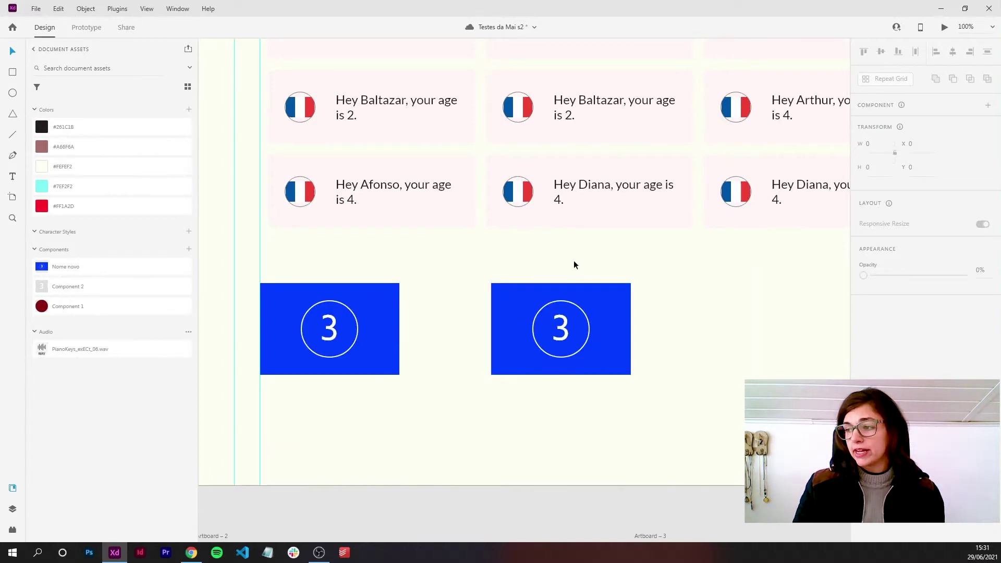
left_click(584, 308)
scroll(536, 310, "right", 5)
scroll(432, 293, "right", 4)
left_click_drag(432, 293, 421, 286)
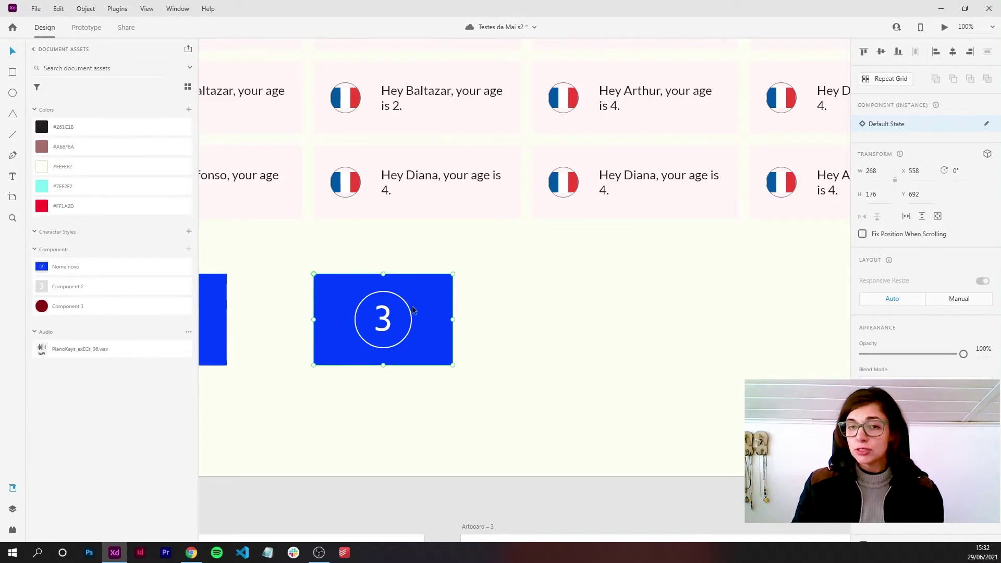
Step: Duplicate the instance twice to form a row of three blue 3 boxes
key("ctrl+d")
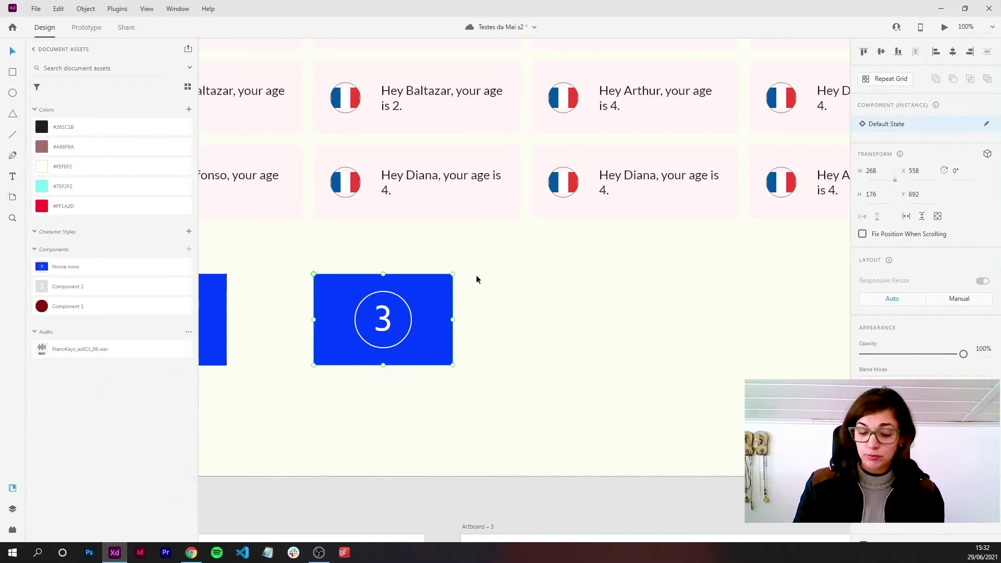
key("ctrl+y")
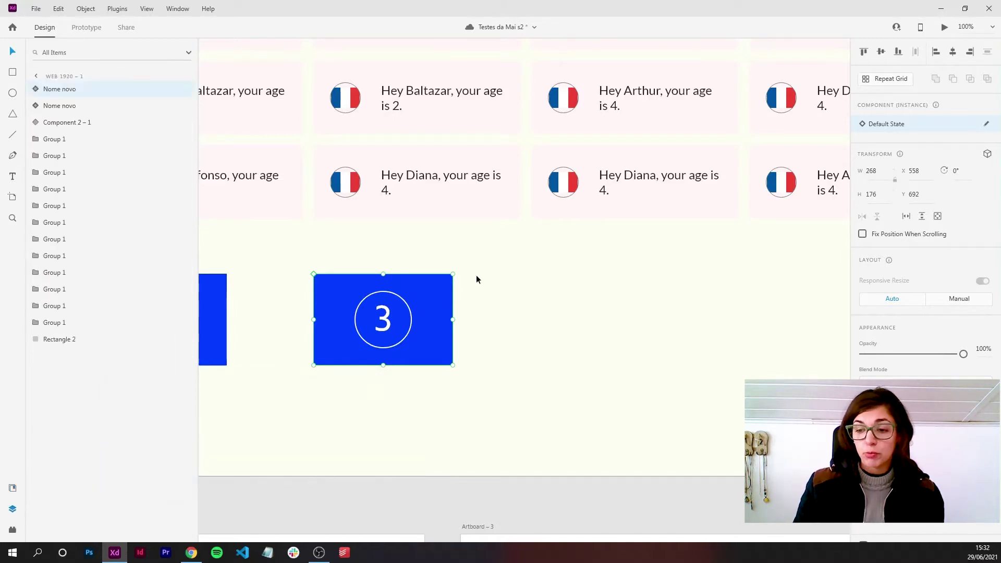
left_click_drag(56, 107, 61, 92)
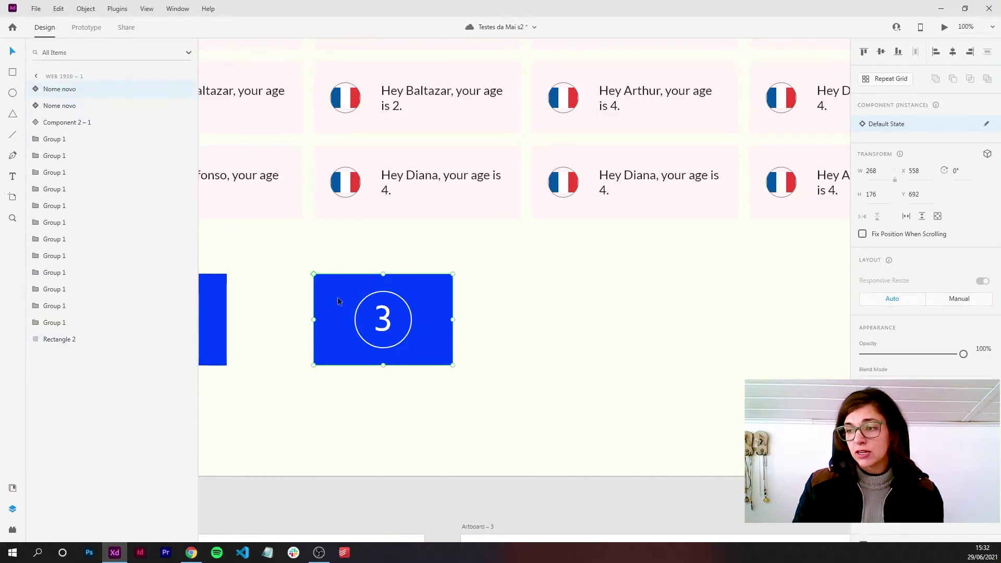
mouse_move(337, 302)
left_mouse_down()
mouse_move(486, 309)
mouse_move(487, 290)
mouse_move(625, 292)
left_mouse_up()
key("ctrl+d")
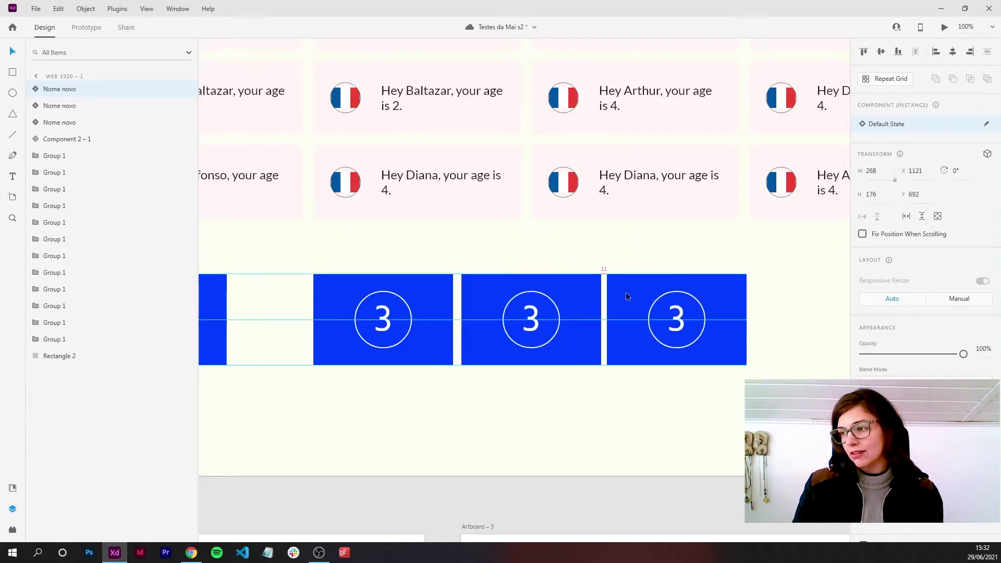
Step: Copy the first box below it and add another copy to its right, forming a second row
left_click(431, 339)
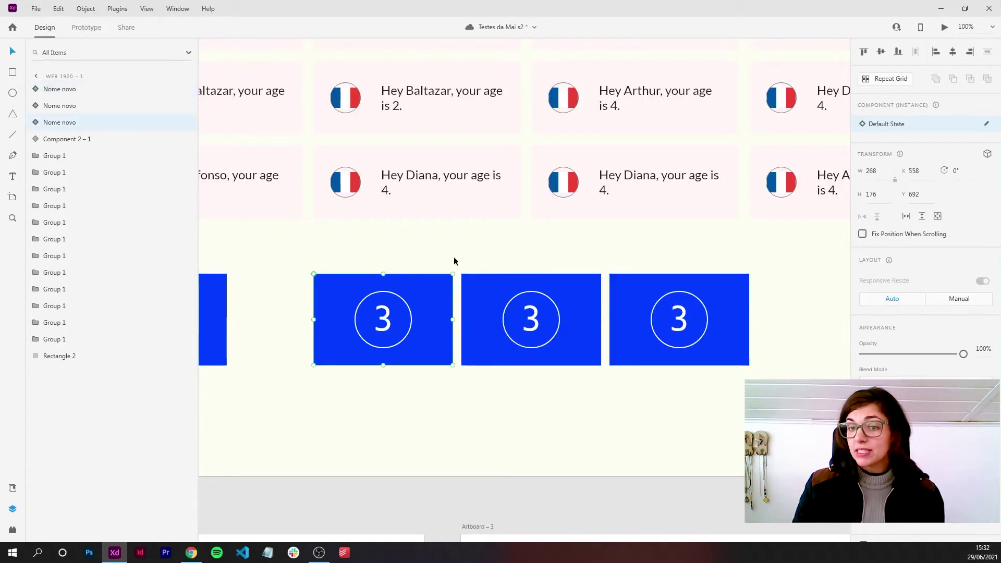
left_click(454, 256)
left_click(417, 297)
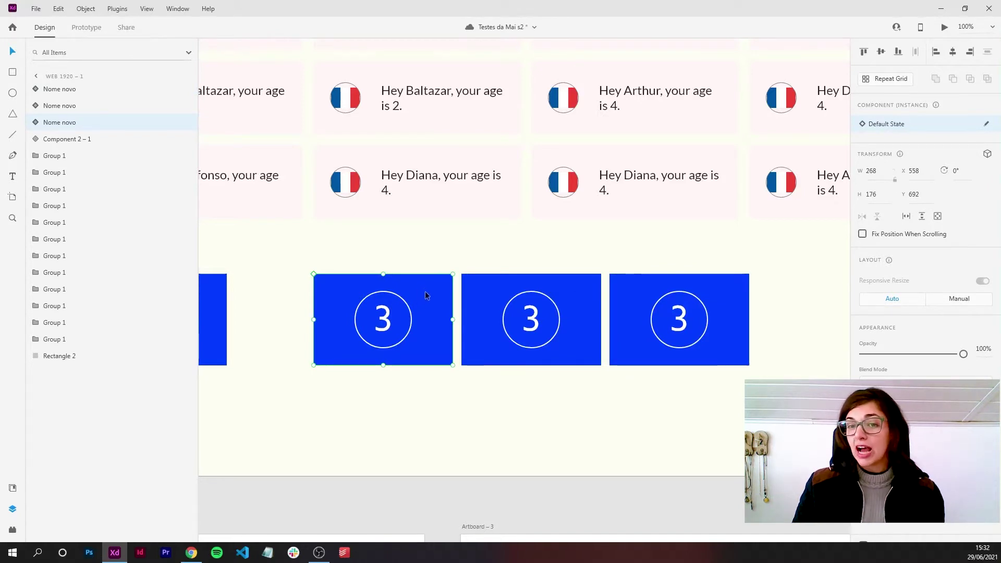
mouse_move(424, 291)
left_mouse_down()
mouse_move(472, 392)
mouse_move(526, 394)
mouse_move(415, 399)
mouse_move(422, 297)
mouse_move(413, 389)
left_mouse_up()
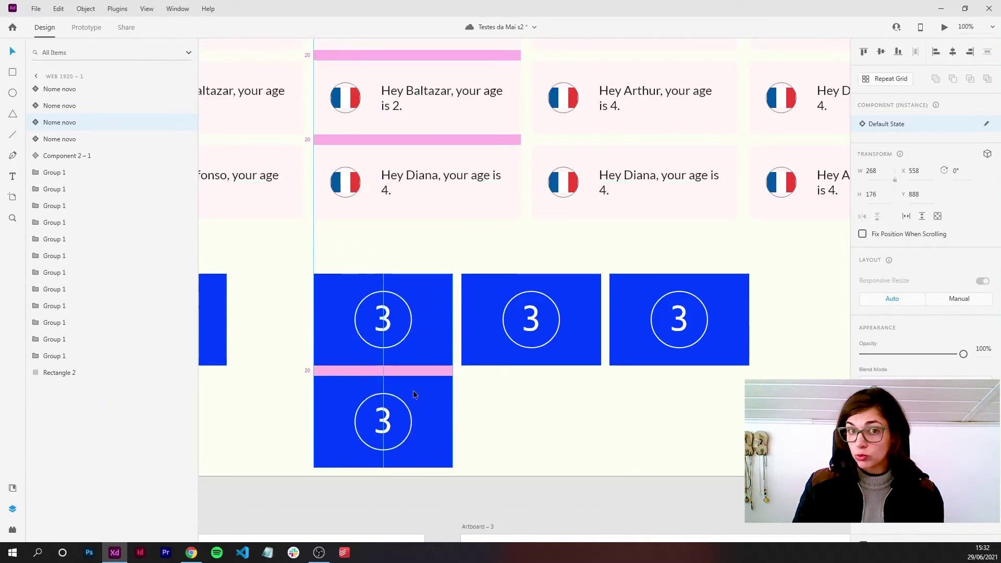
left_click_drag(415, 394, 417, 386)
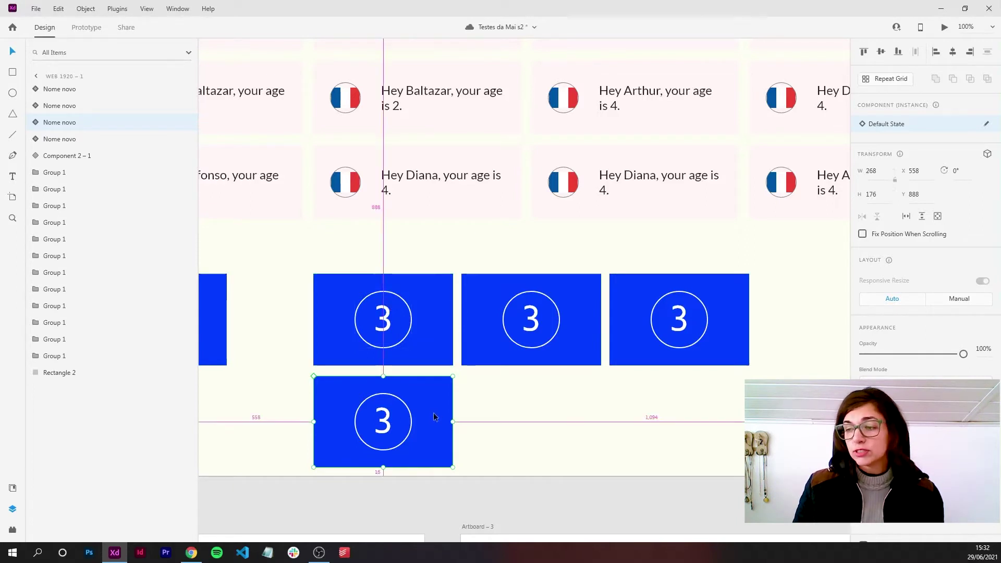
mouse_move(433, 412)
left_mouse_down()
mouse_move(583, 410)
mouse_move(588, 420)
left_mouse_up()
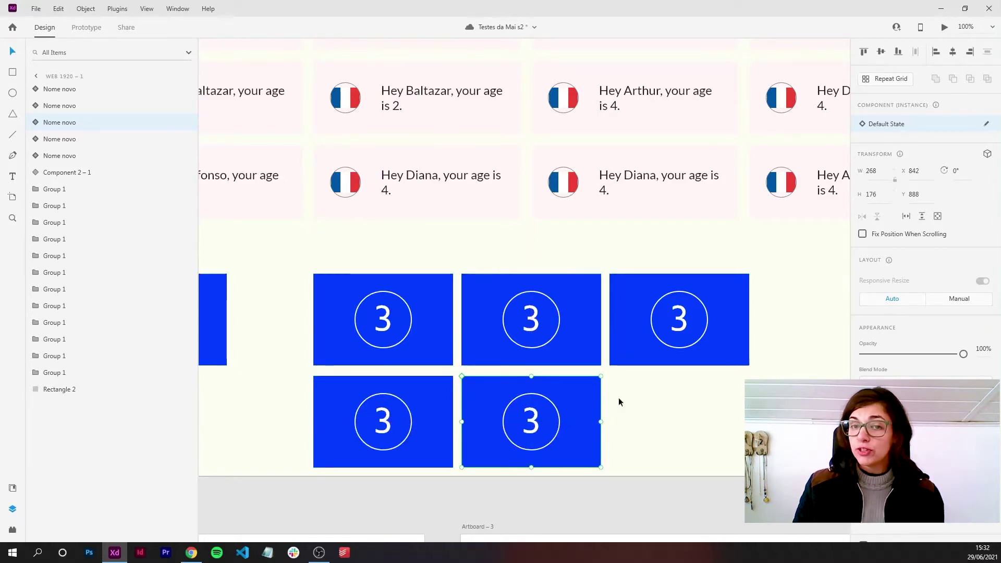
left_click_drag(608, 408, 385, 387)
left_click(435, 349)
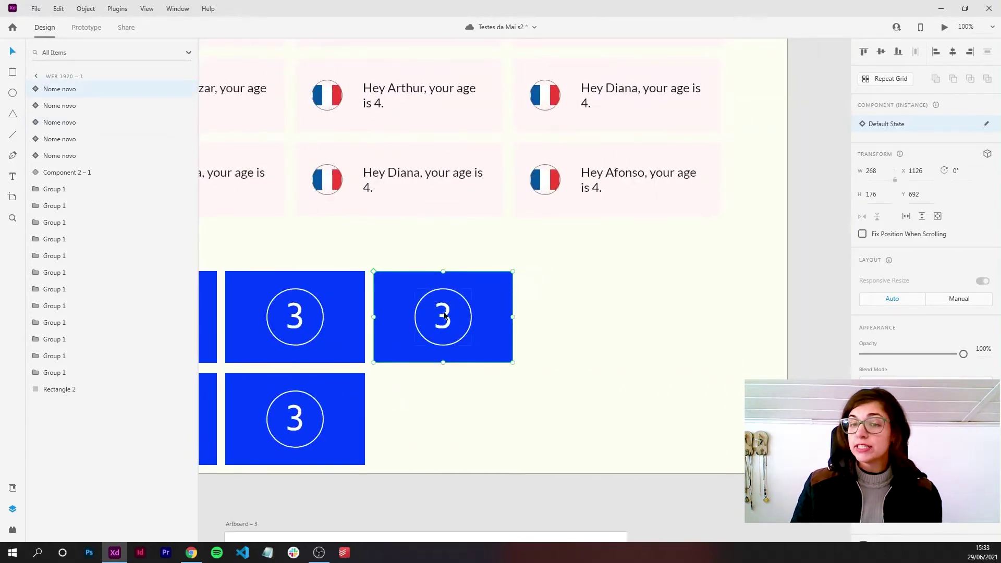
Step: Turn the upper-right box into a repeat grid stretched right and down to two rows, with a wider row gap
key("ctrl+r")
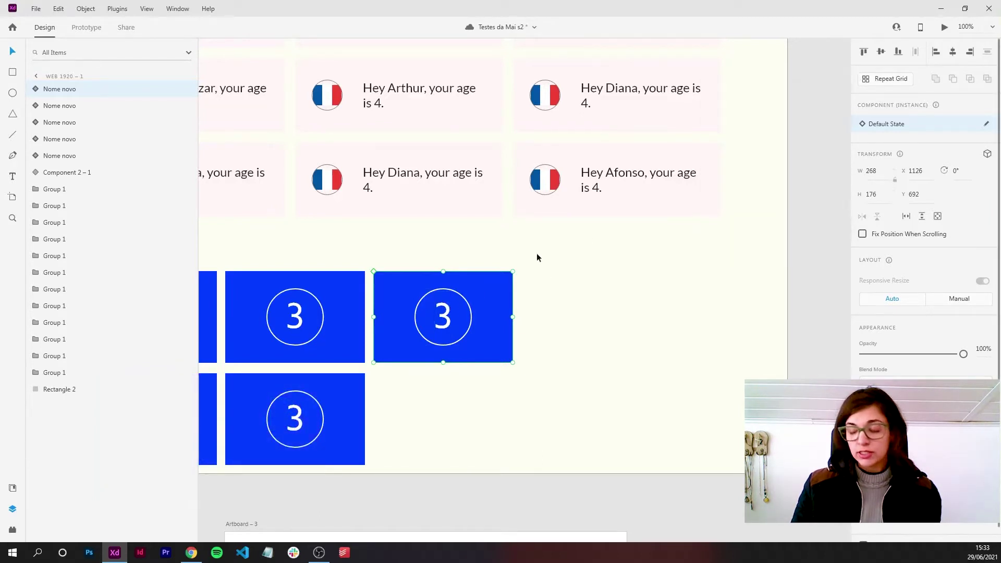
key("ctrl+r")
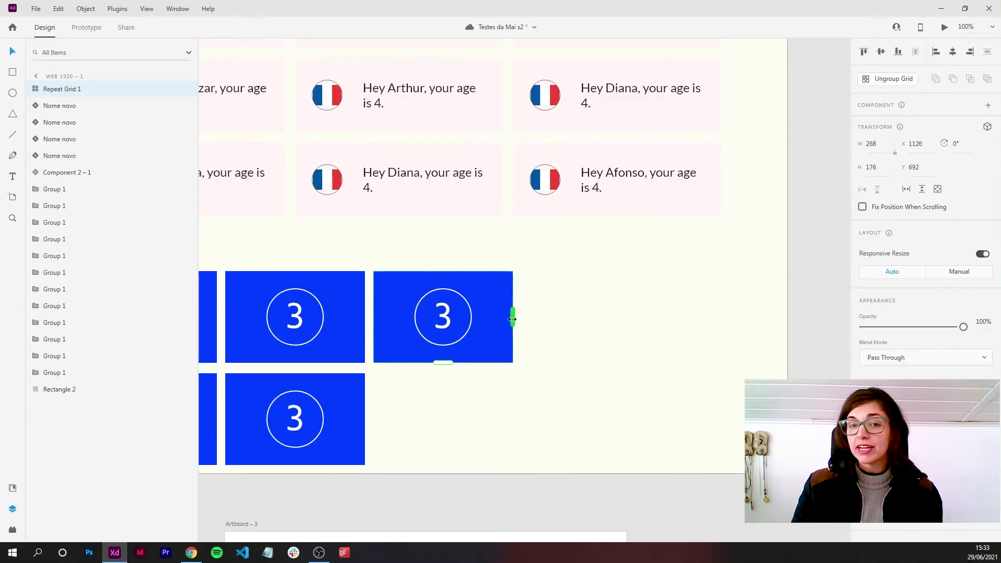
left_click_drag(513, 317, 812, 313)
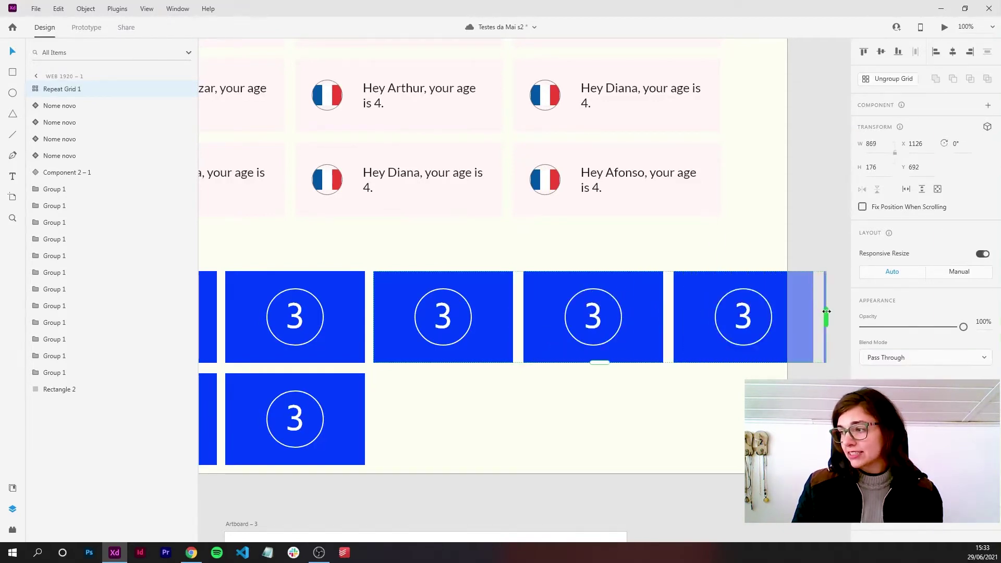
left_click_drag(597, 364, 581, 484)
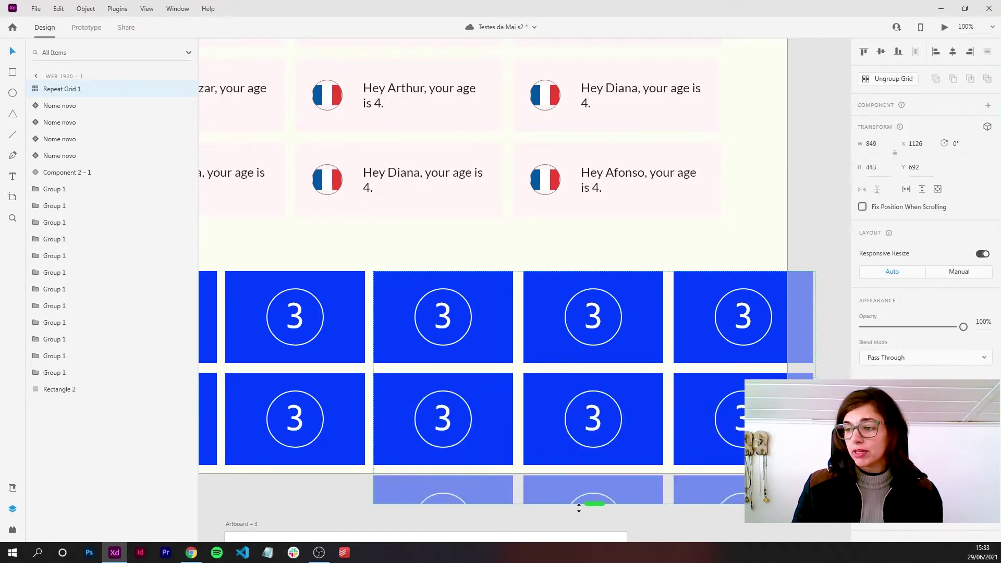
mouse_move(480, 364)
left_mouse_down()
mouse_move(474, 370)
mouse_move(474, 360)
left_mouse_up()
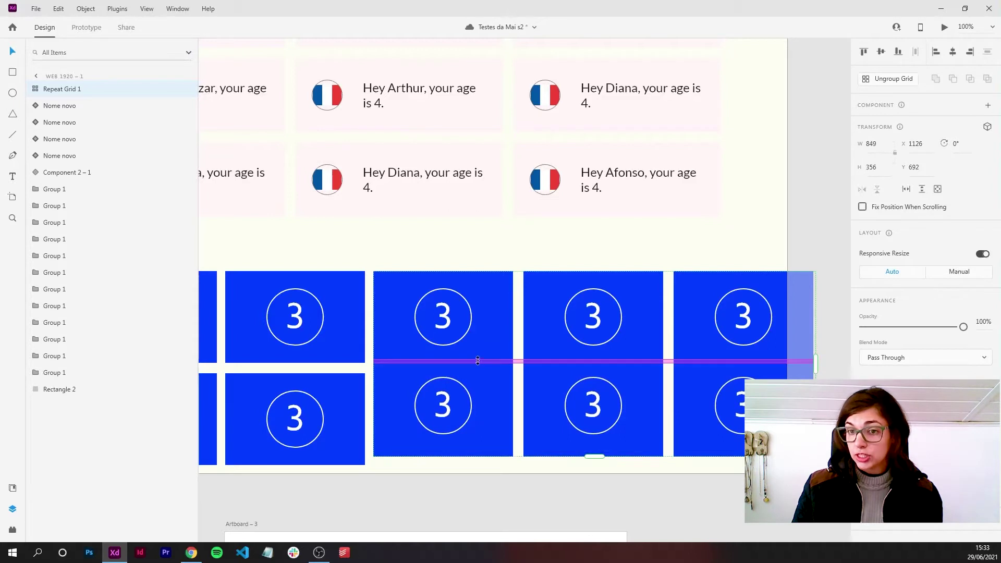
left_click(457, 235)
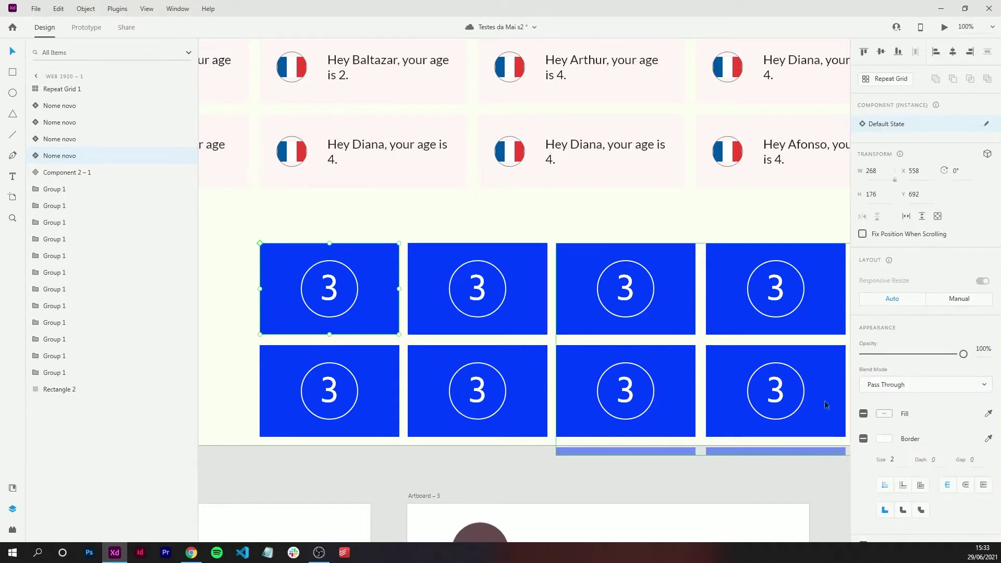
left_click(884, 414)
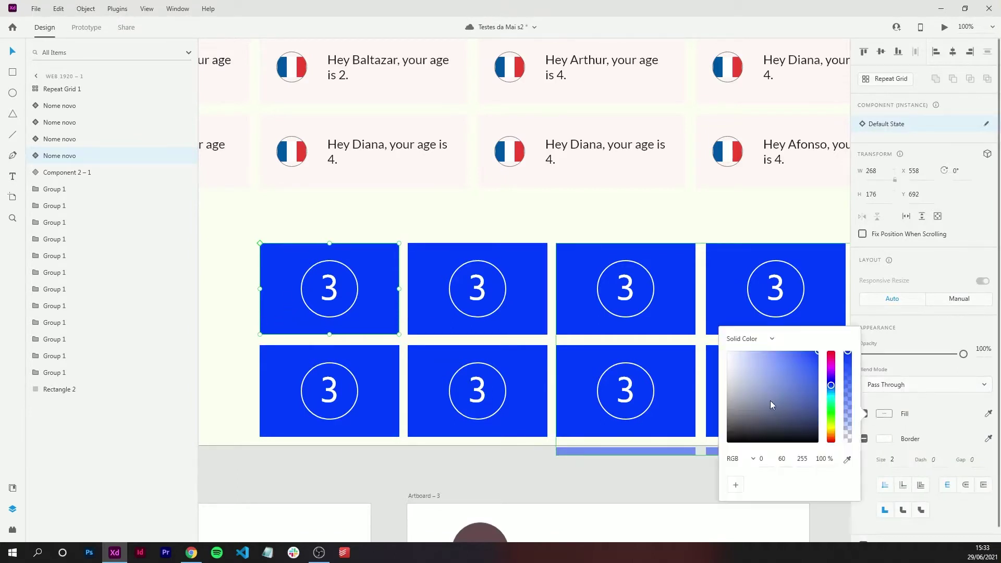
left_click_drag(770, 400, 796, 358)
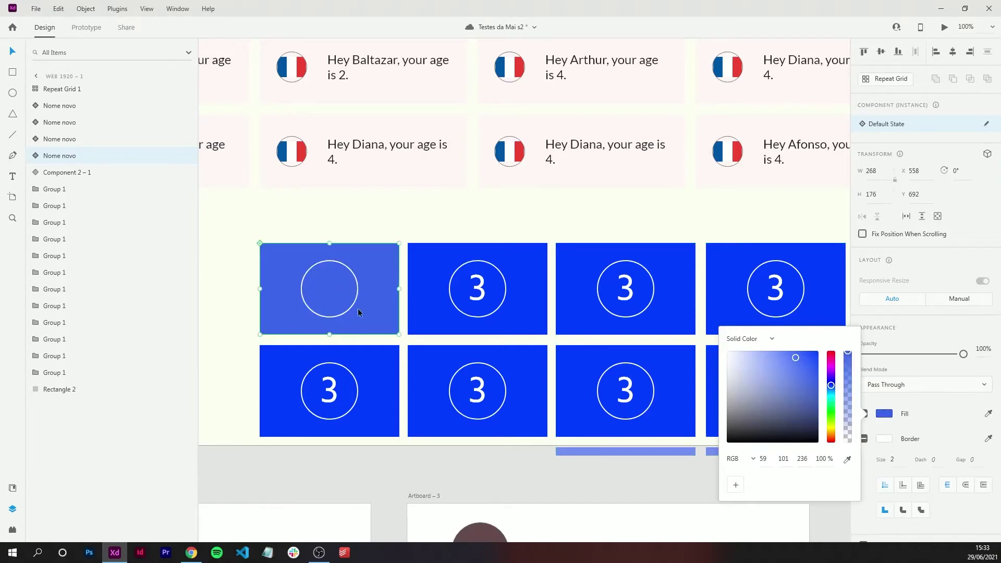
left_click(303, 343)
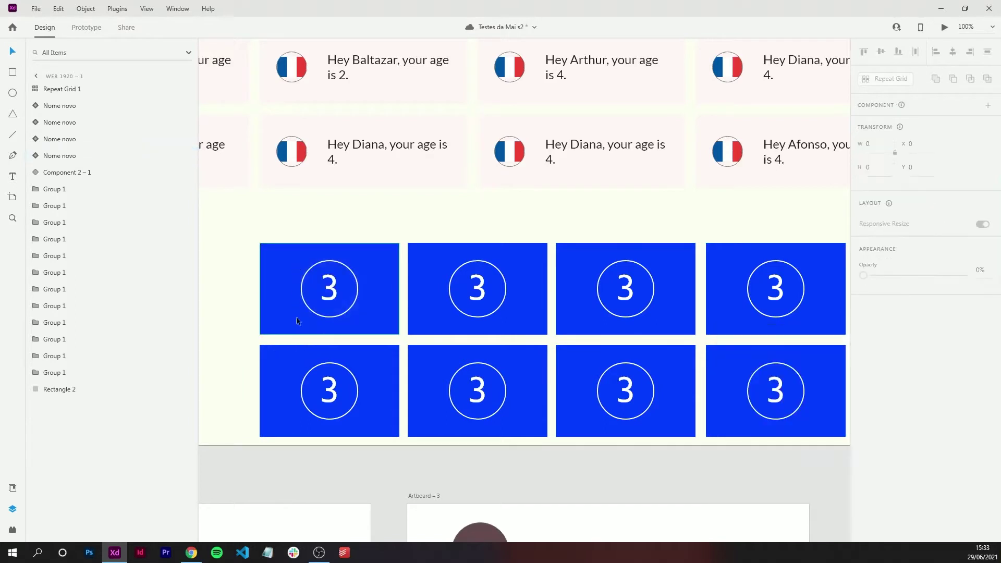
left_click(286, 333)
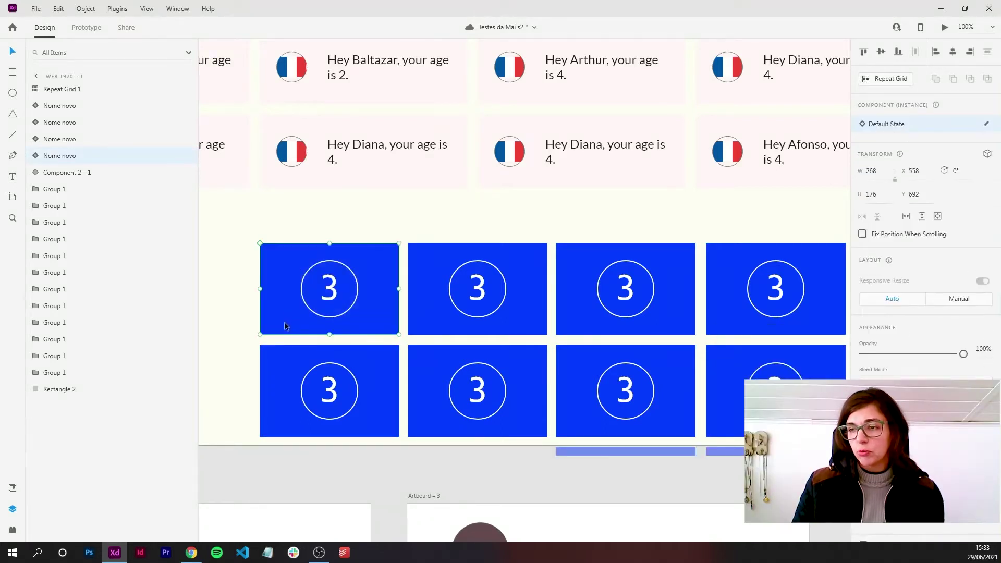
Step: Deep-select the first card's background rectangle, Rectangle 3
double_click(285, 329)
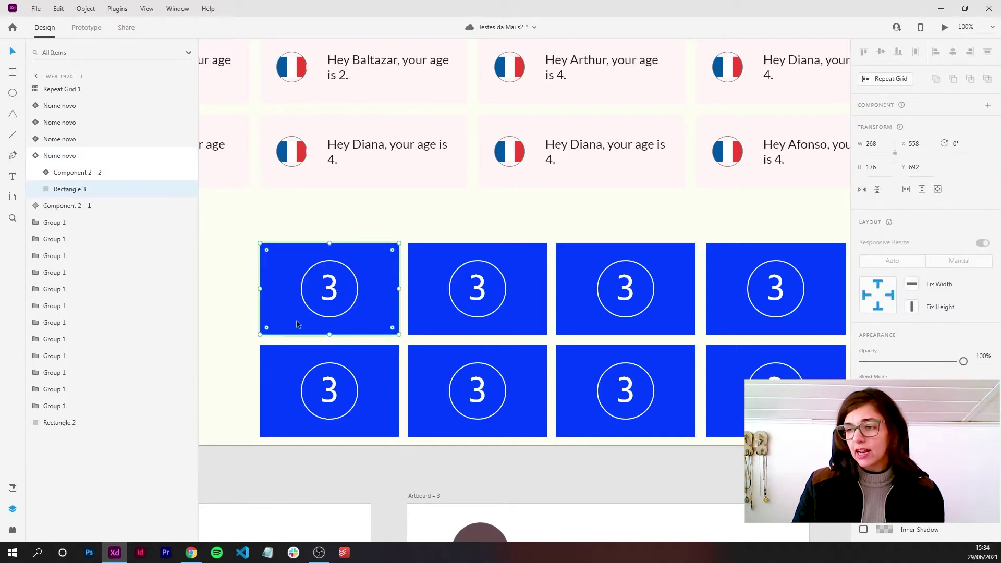
left_click(224, 345)
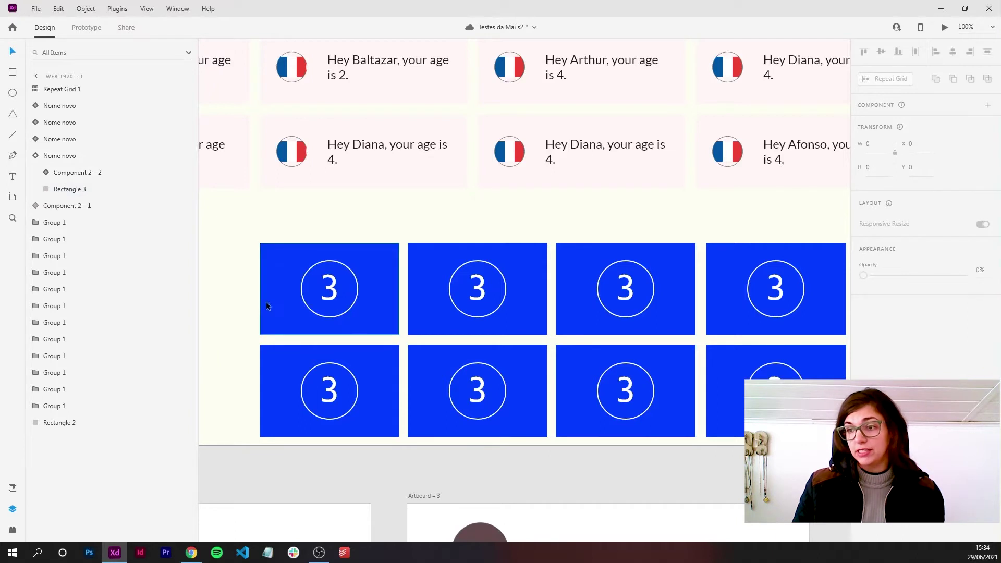
left_click(277, 324)
left_click(238, 353)
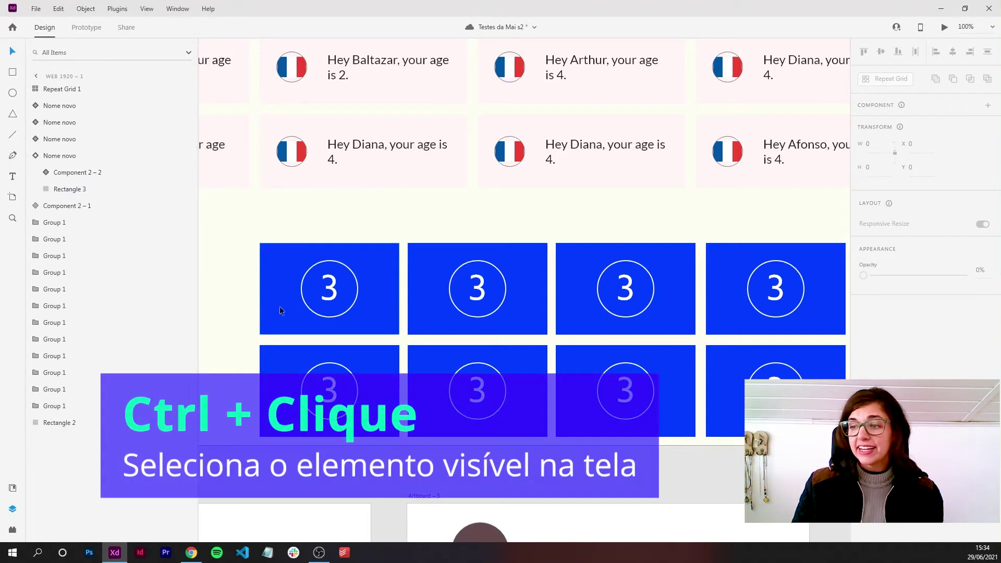
left_click(279, 310, "ctrl")
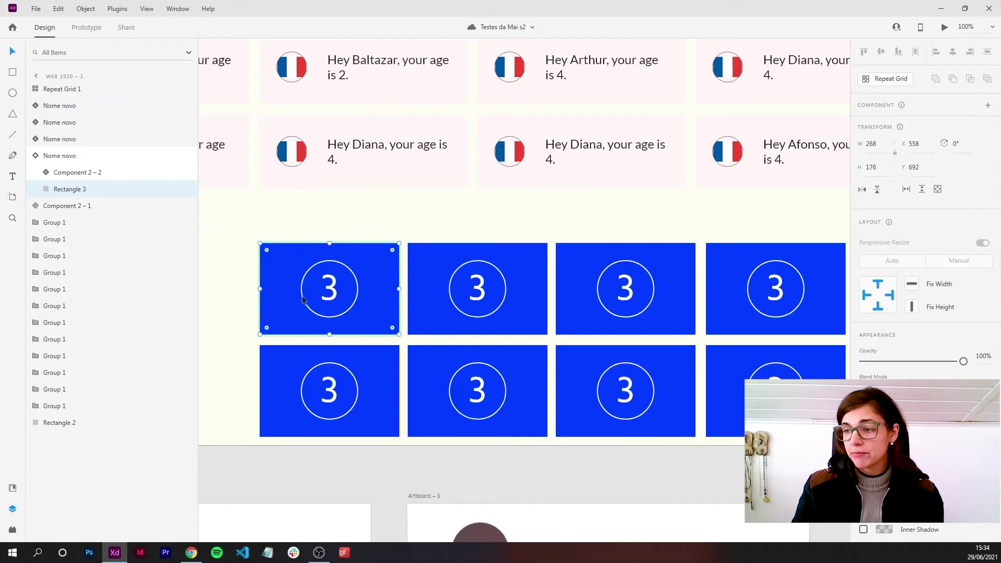
left_click(313, 218)
left_click(328, 299)
Step: Double-click into the first card to reach its circle and the 3 text
double_click(330, 296)
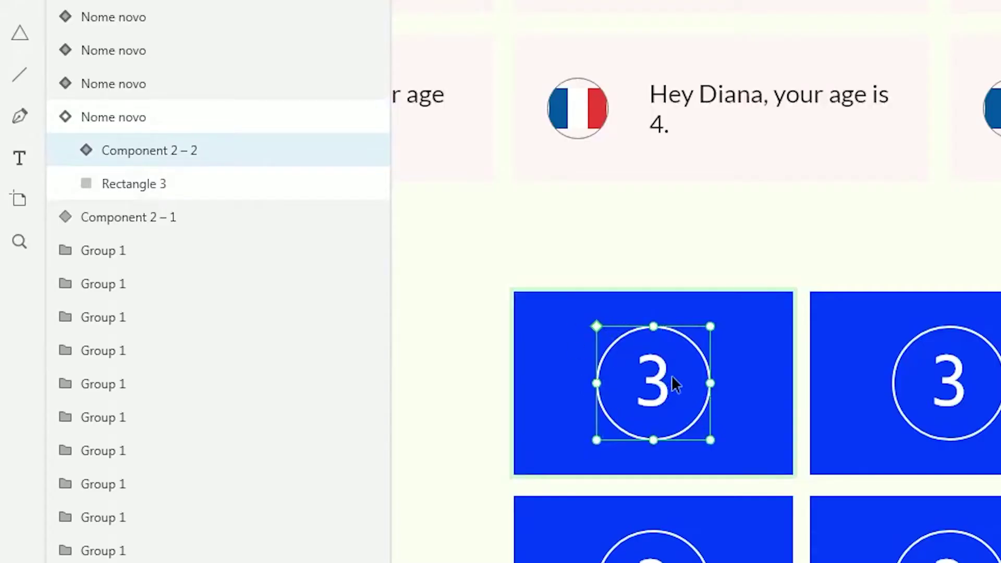
double_click(662, 383)
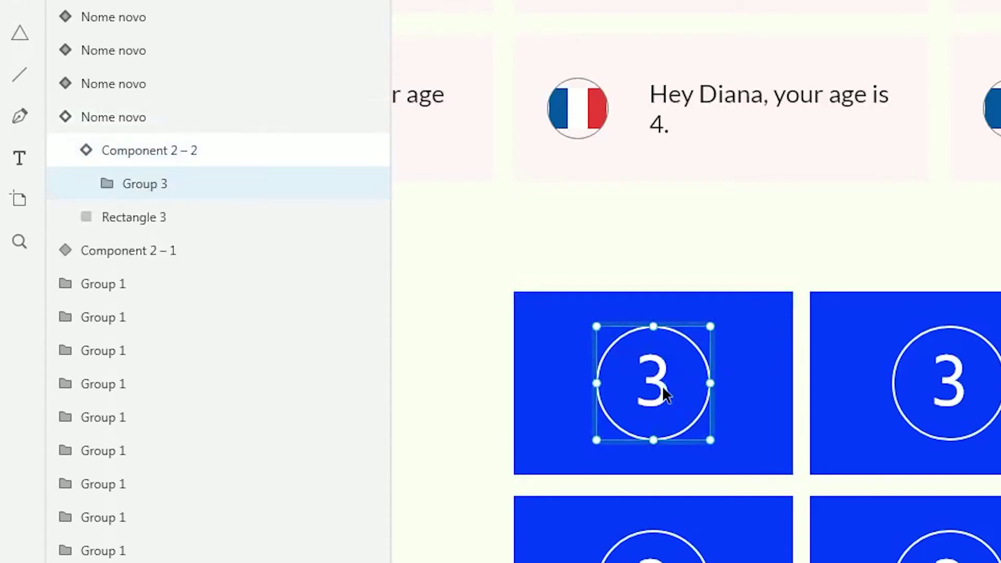
double_click(662, 386)
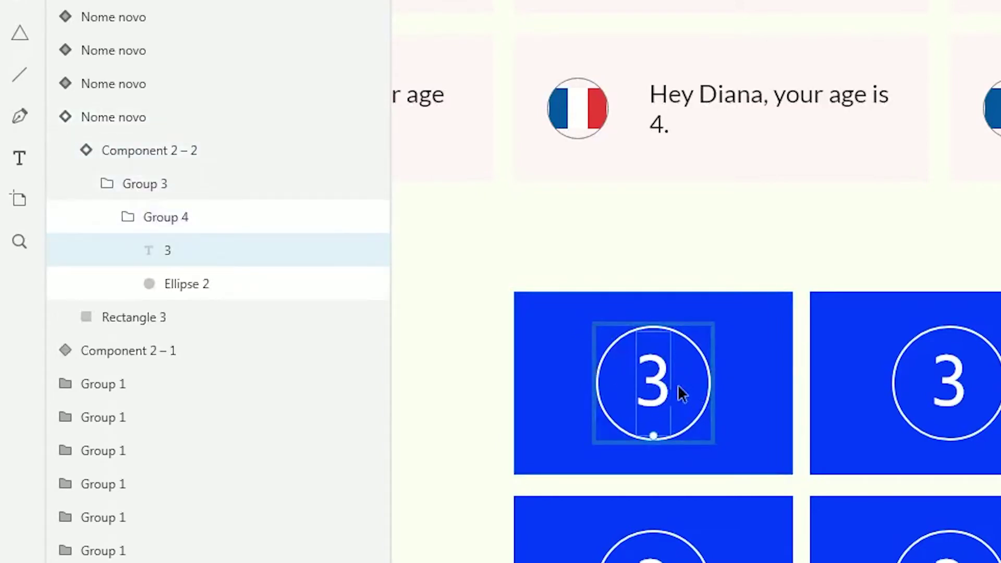
left_click(406, 395)
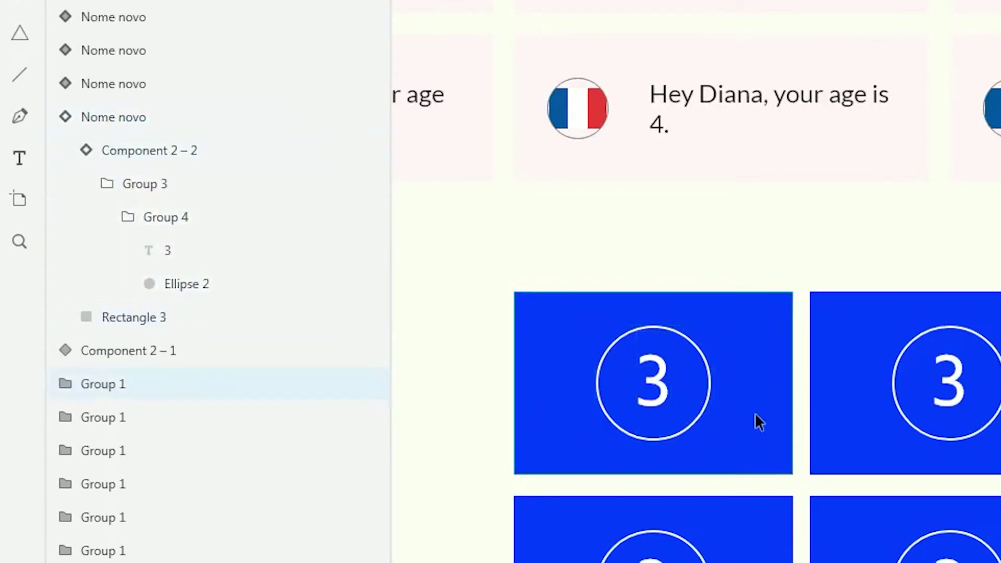
left_click(713, 423)
Step: Drill down again to the 3 text, select it directly, then reselect the whole first card
double_click(672, 420)
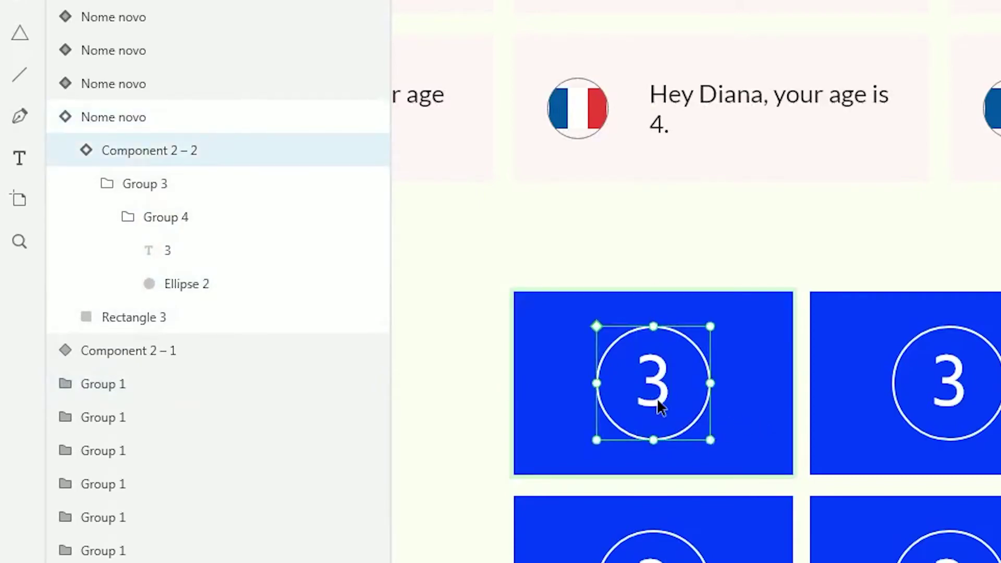
double_click(657, 398)
double_click(660, 396)
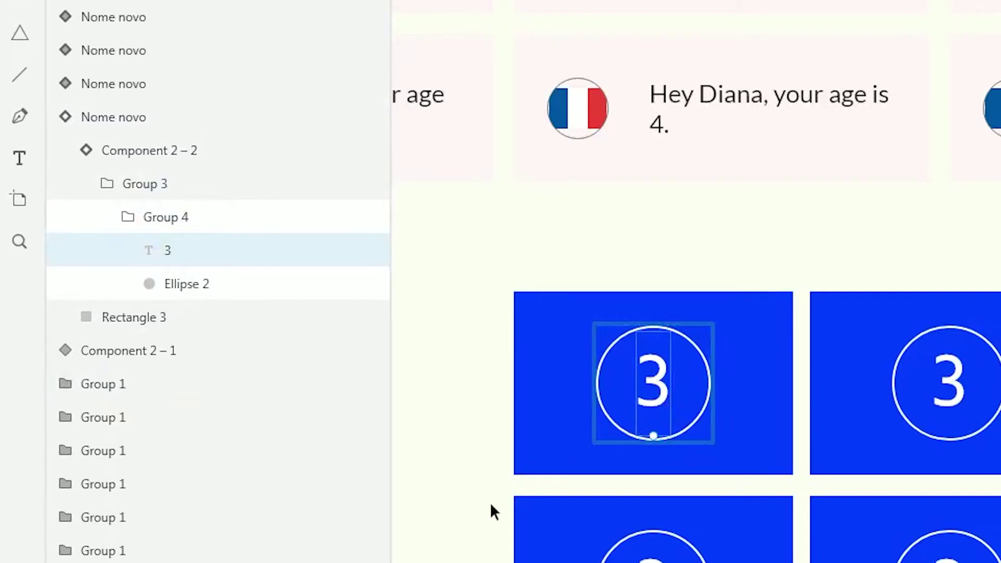
left_click(479, 511)
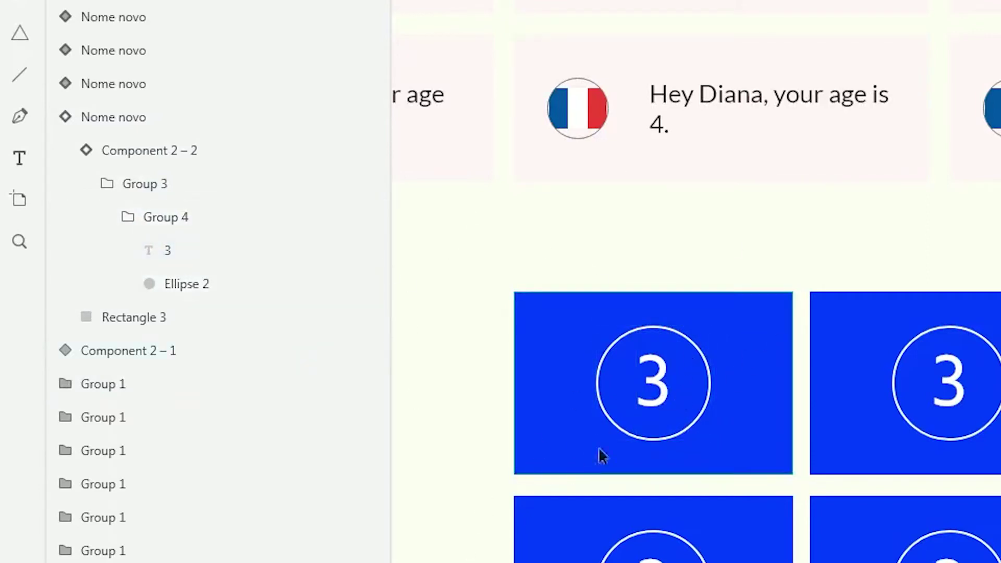
left_click(656, 388)
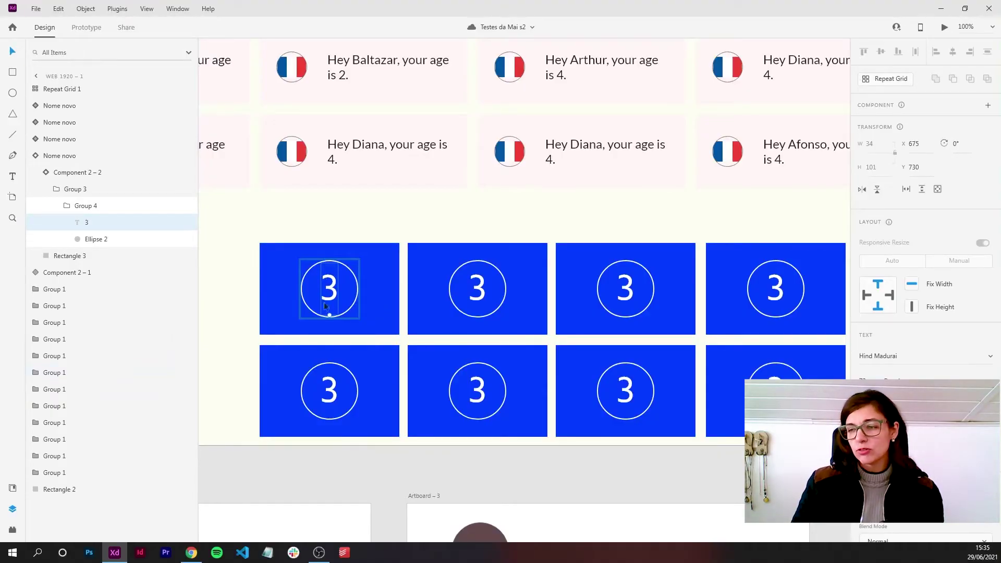
left_click(262, 298)
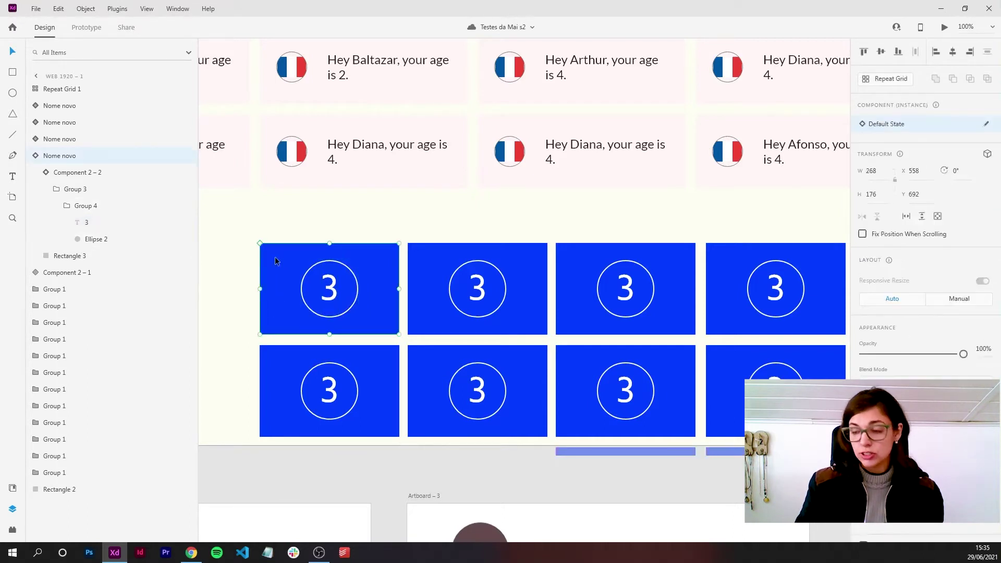
Step: Add a new State 2 to the main Nome novo component
key("ctrl+shift+k")
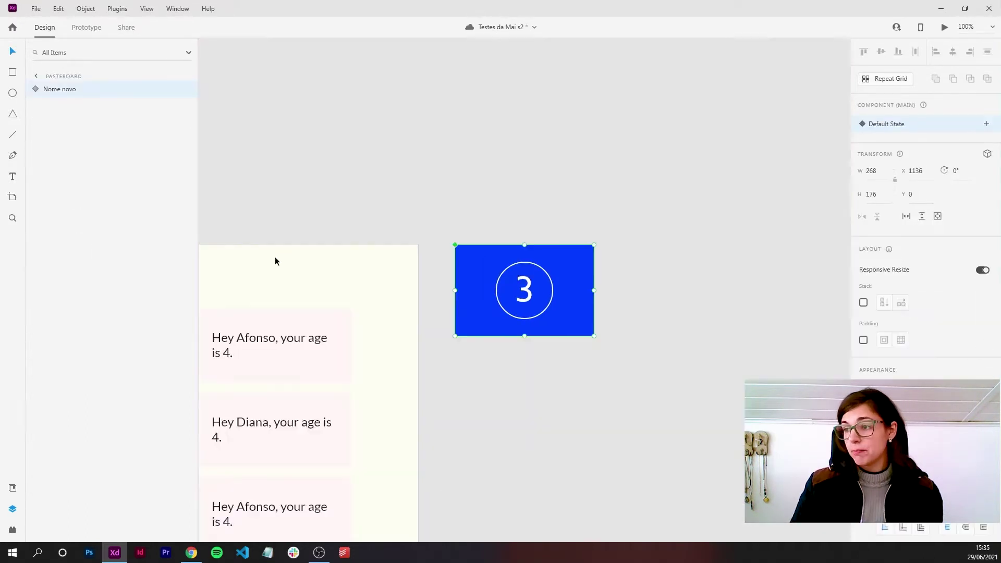
double_click(474, 259)
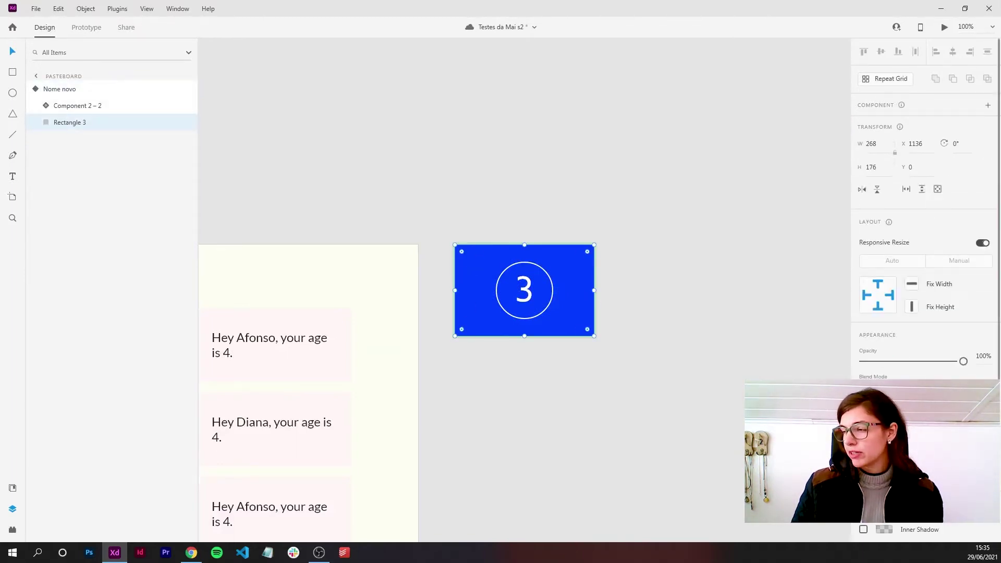
key("Escape")
left_click(535, 257)
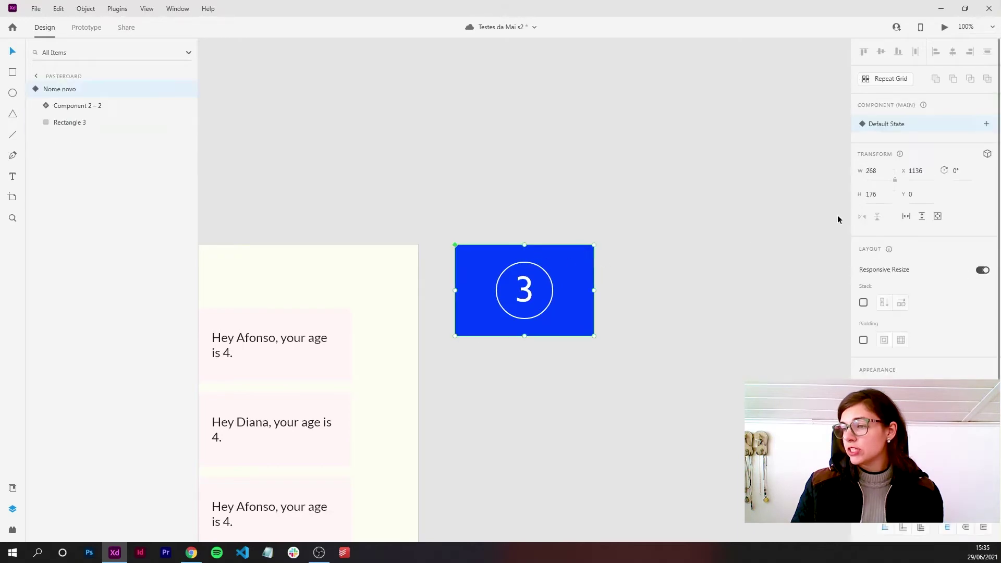
left_click(986, 124)
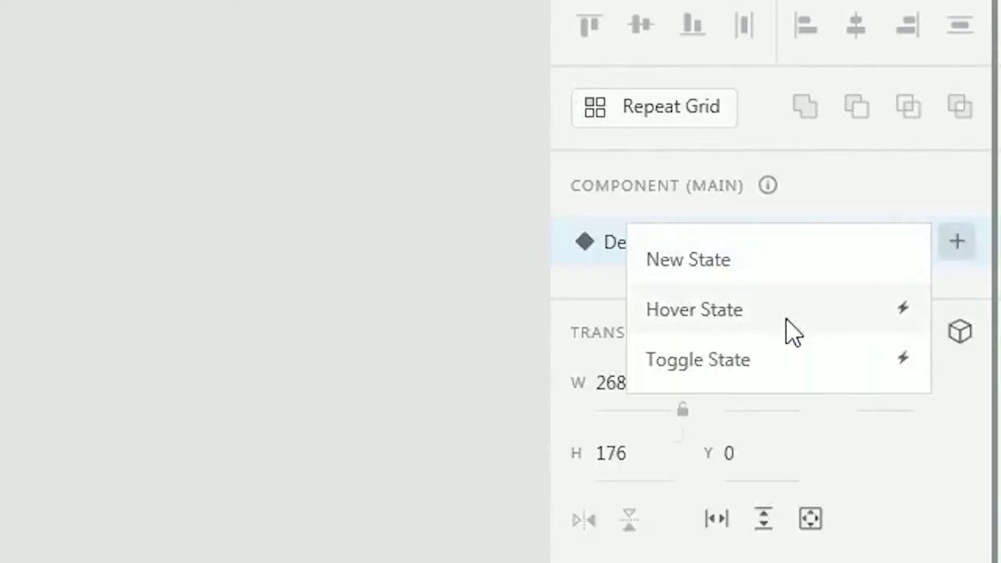
left_click(709, 265)
left_click(610, 264)
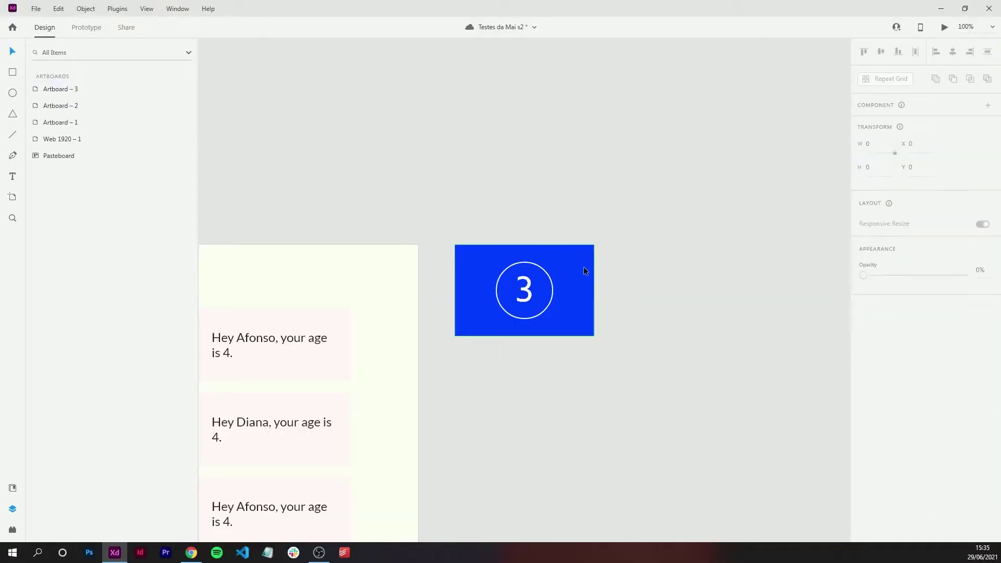
Step: Fill State 2's Rectangle 3 with green, then return the component to Default State
double_click(582, 264)
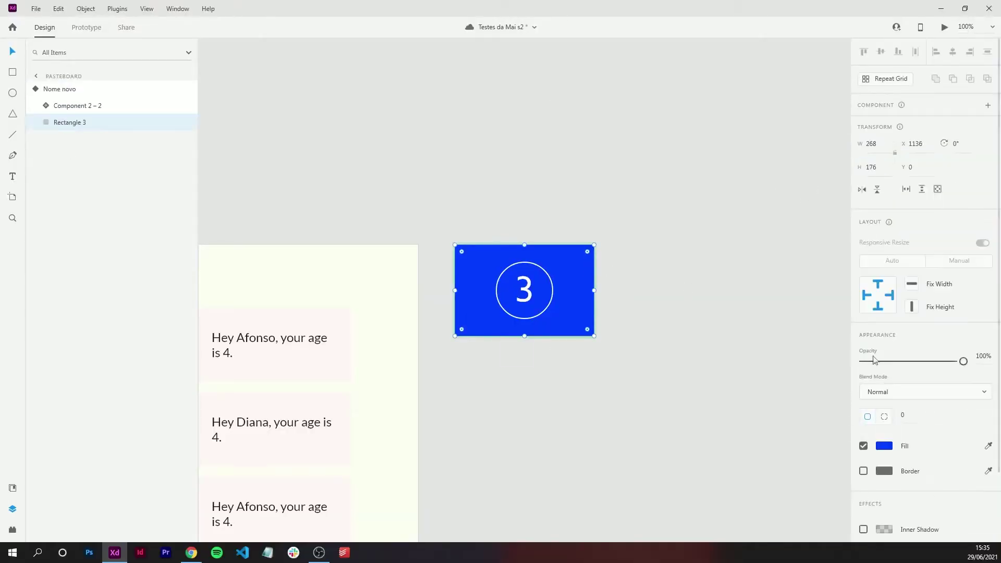
left_click(883, 447)
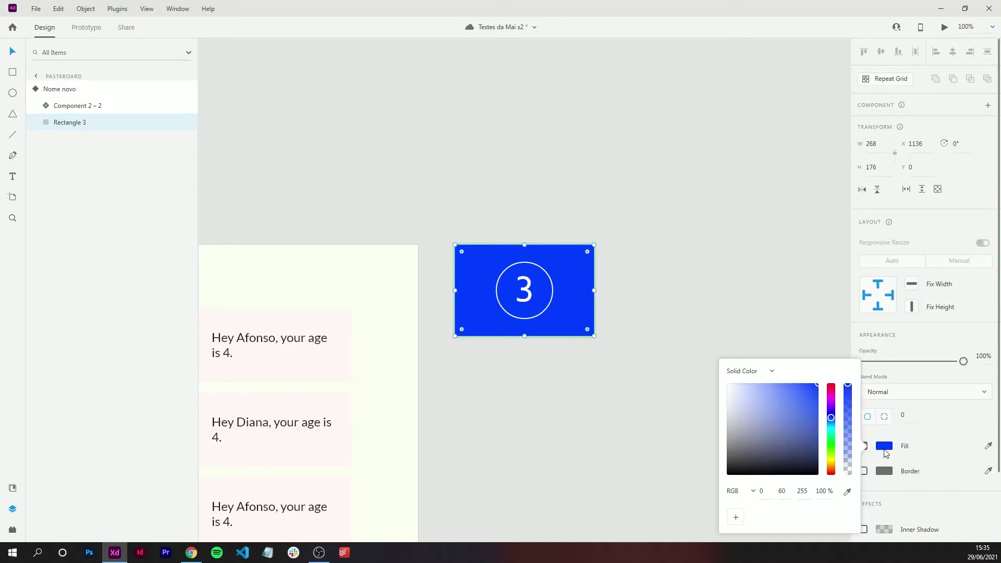
left_click(831, 444)
left_click(599, 329)
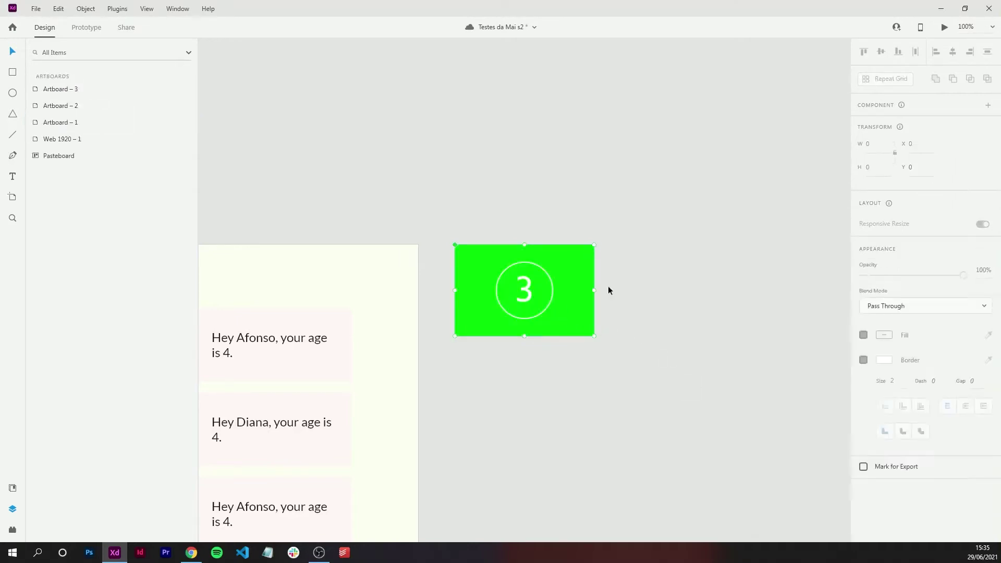
left_click(886, 125)
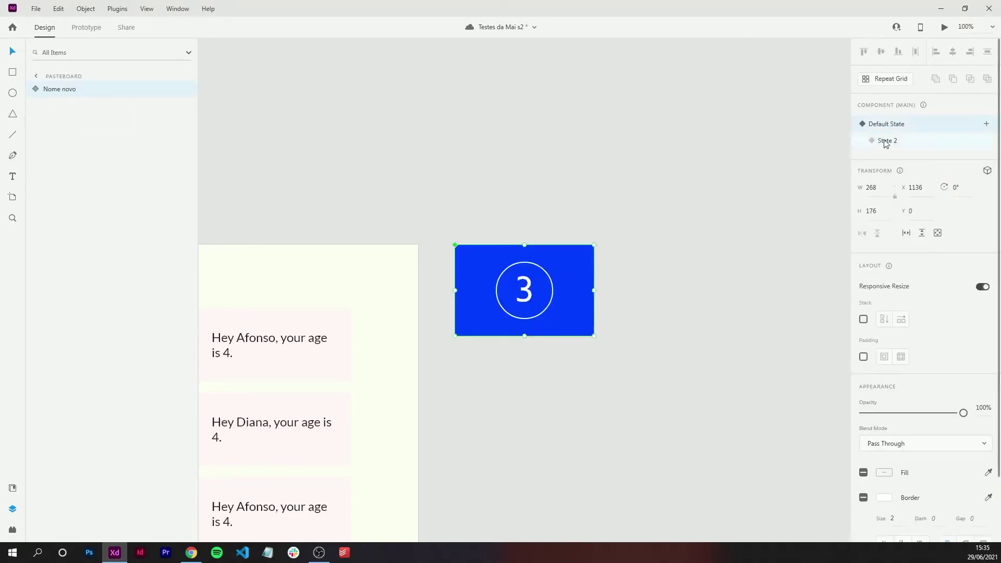
left_click(884, 144)
left_click(886, 125)
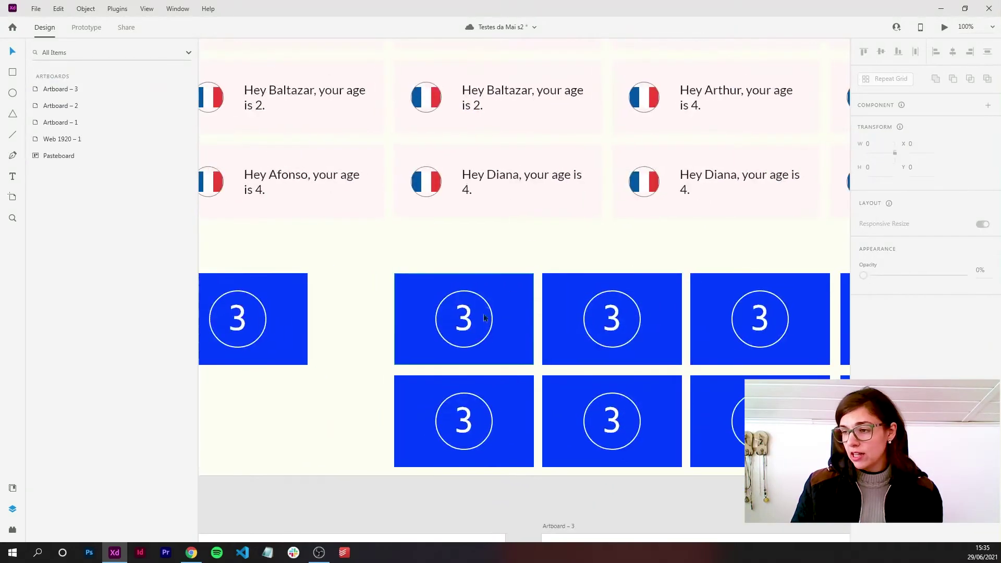
double_click(465, 322)
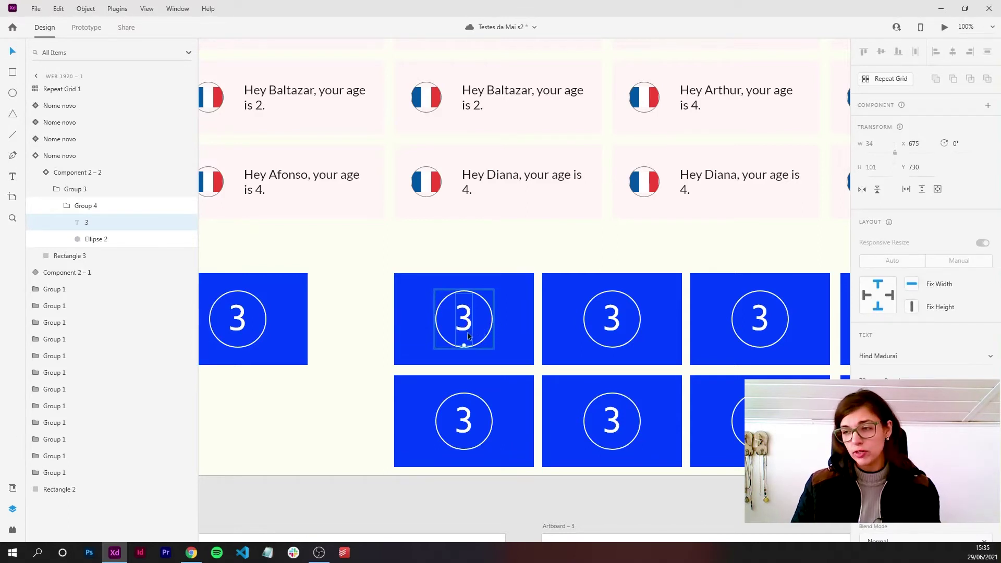
left_click(380, 382)
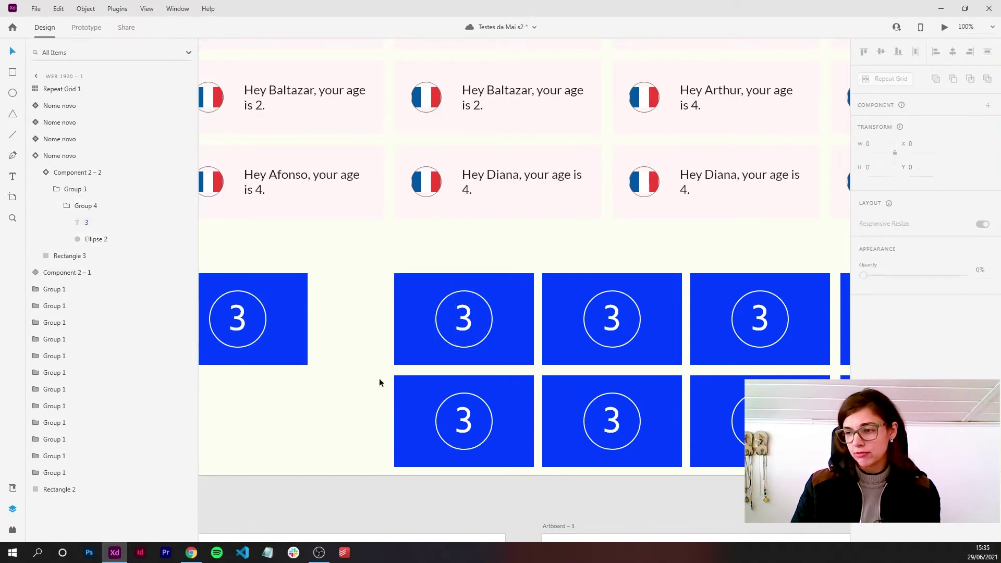
left_click(407, 355)
left_click(887, 141)
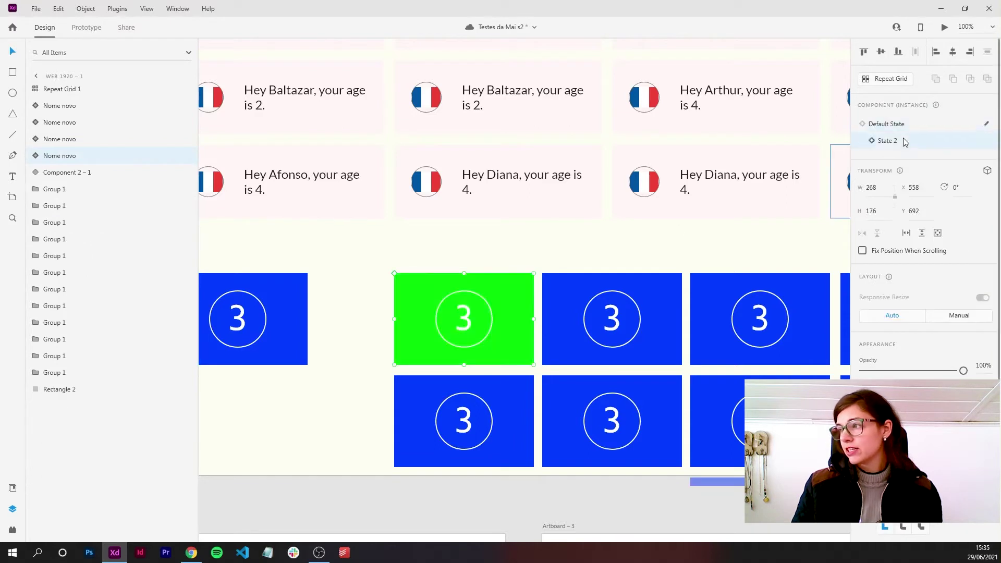
left_click(353, 364)
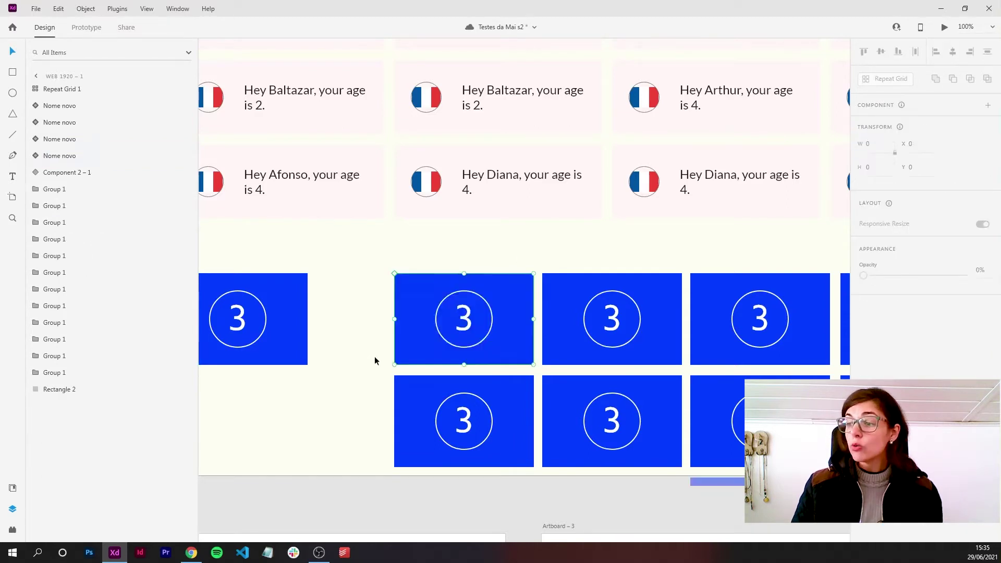
double_click(463, 321)
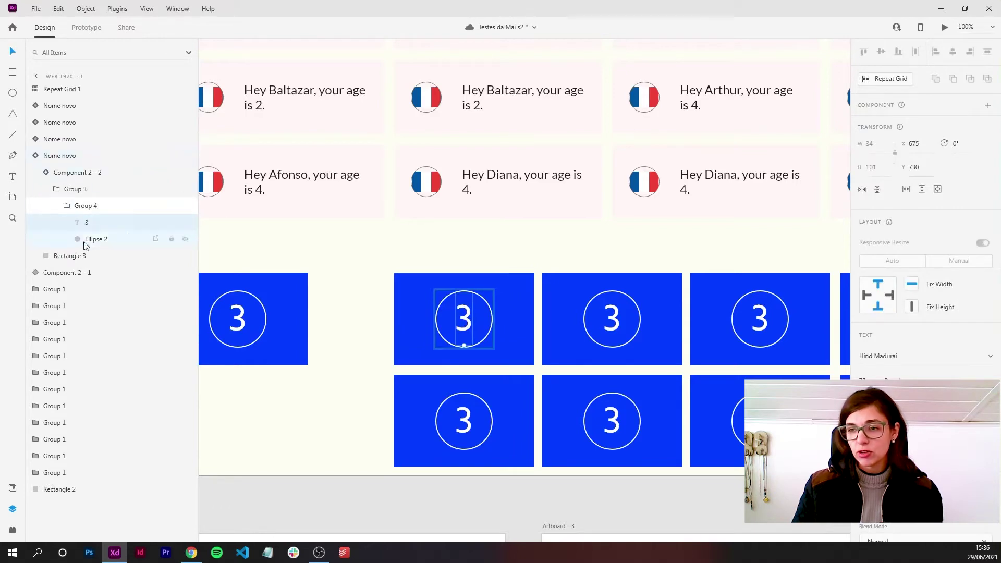
left_click(337, 266)
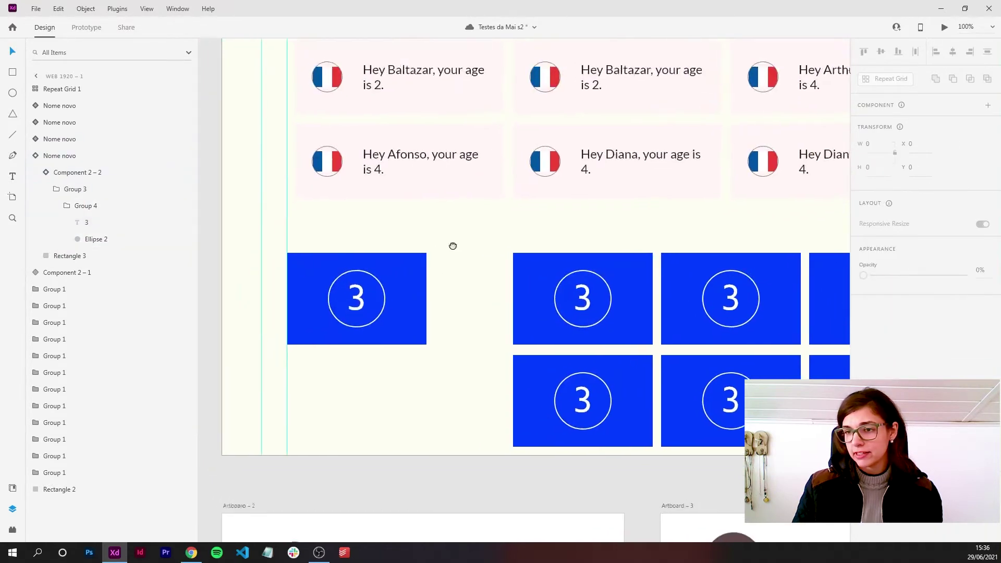
mouse_move(337, 267)
left_mouse_down()
mouse_move(176, 151)
mouse_move(151, 155)
left_mouse_up()
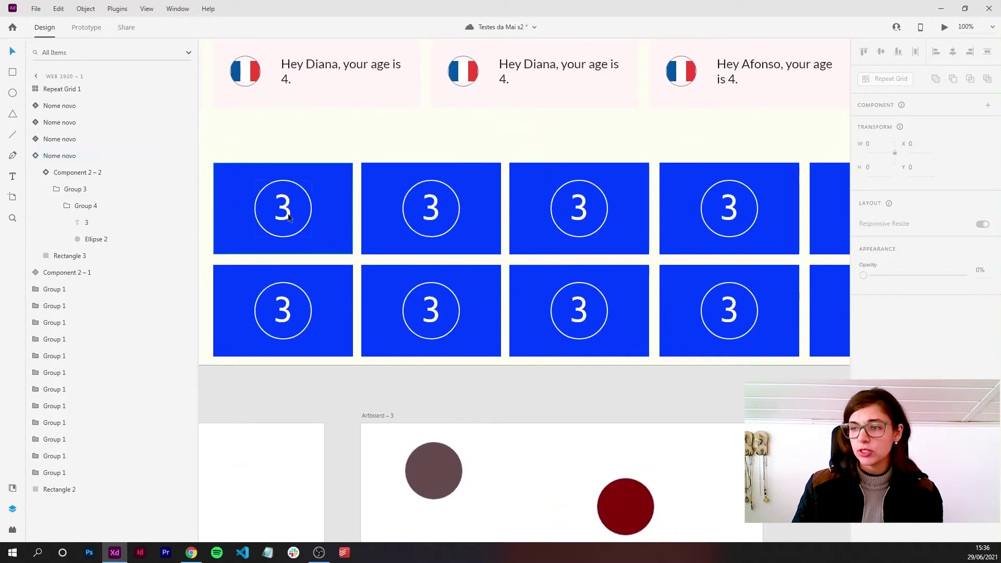
Step: Drill into the first card's '3' text, then step the selection back up to the Nome novo card
double_click(282, 211)
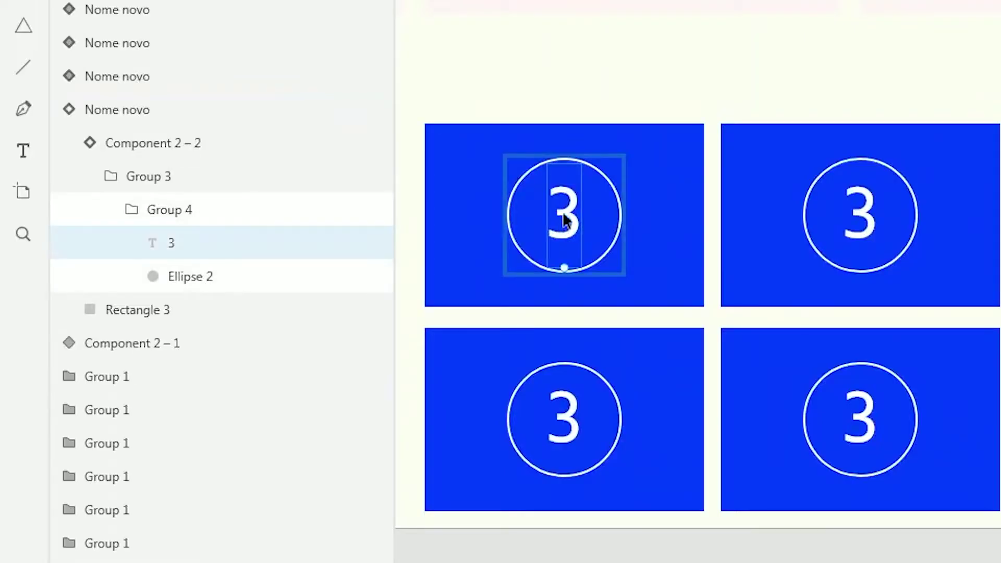
key("Escape")
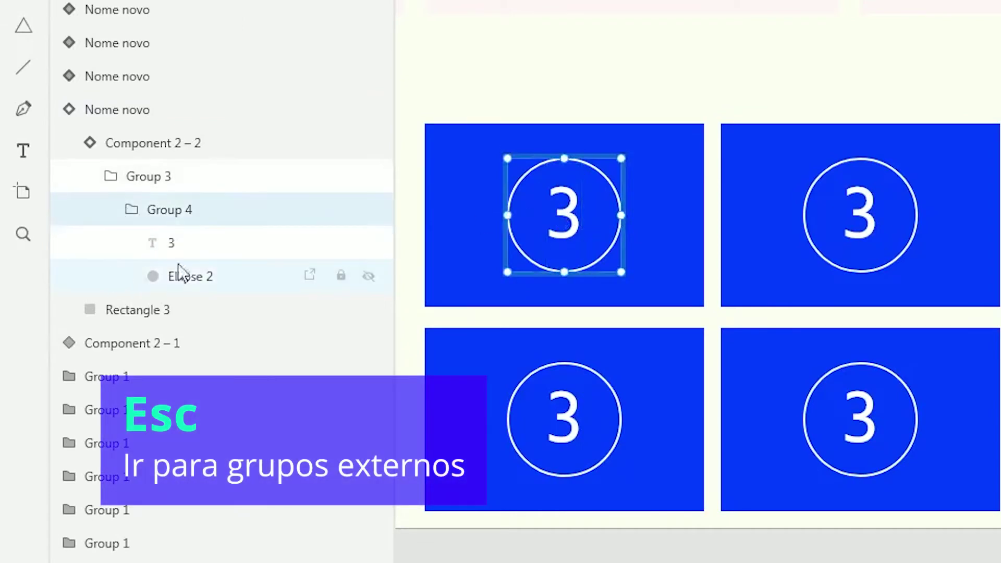
key("Escape")
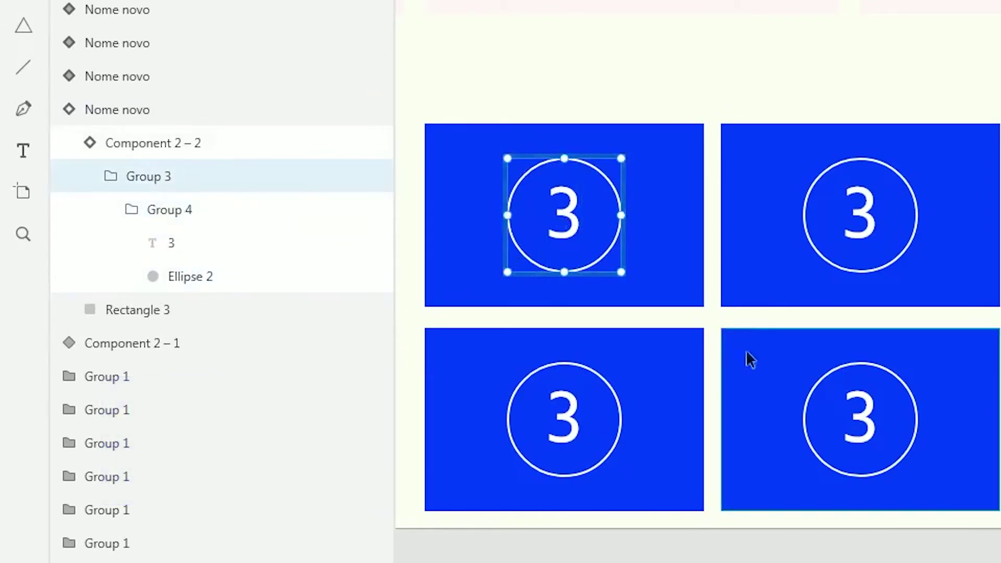
key("Escape")
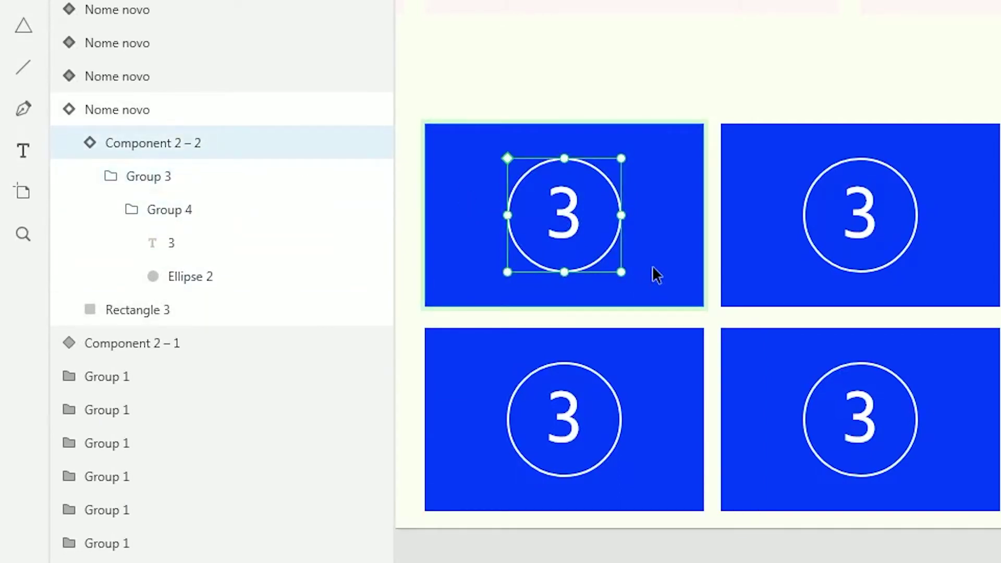
key("Escape")
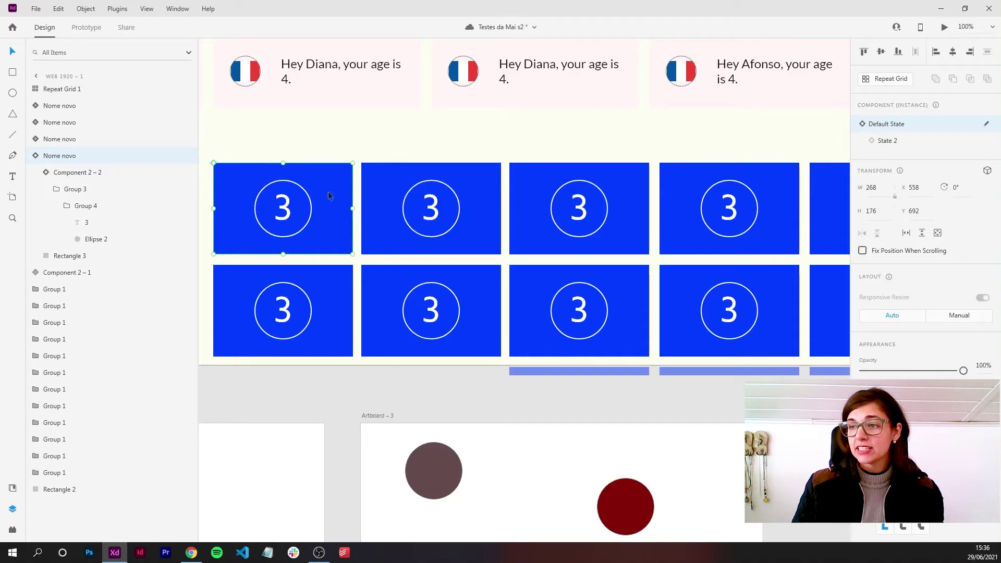
Step: Preview the first card's State 2, then revert it to Default State
left_click(898, 147)
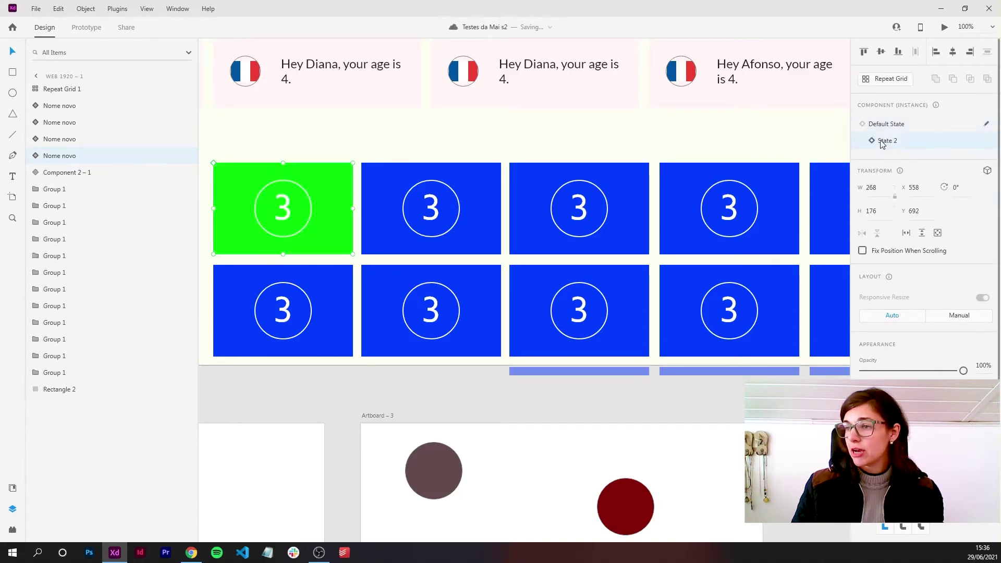
left_click(878, 126)
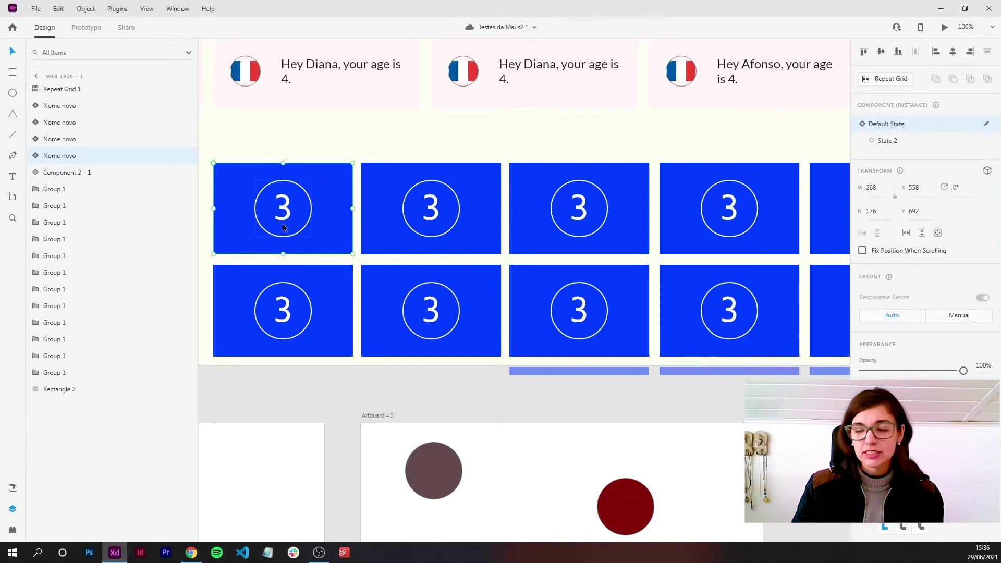
left_click(389, 150)
mouse_move(388, 150)
left_mouse_down()
mouse_move(513, 201)
mouse_move(506, 207)
left_mouse_up()
Step: Reselect the whole first card and switch it to its green State 2
left_click(484, 243)
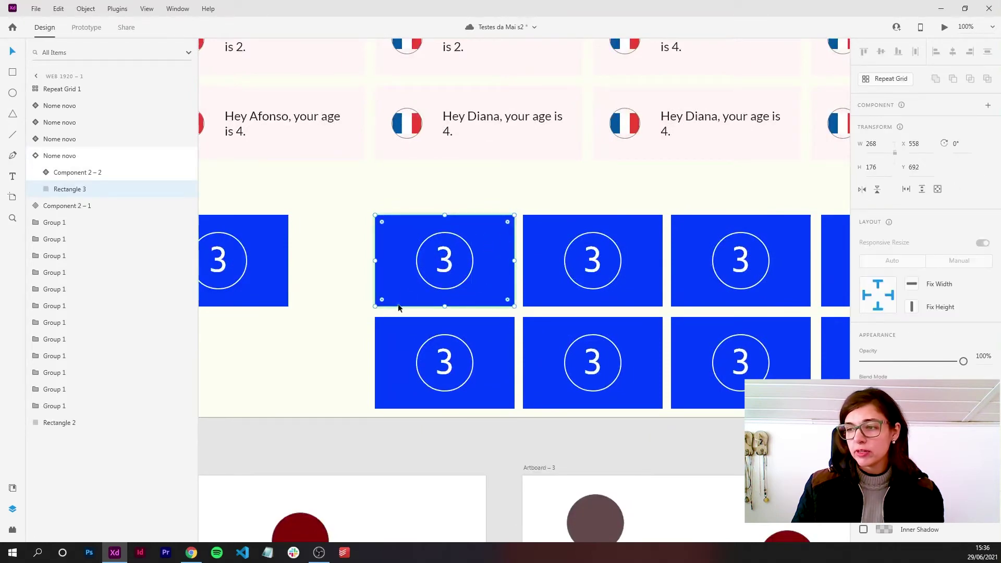
key("Escape")
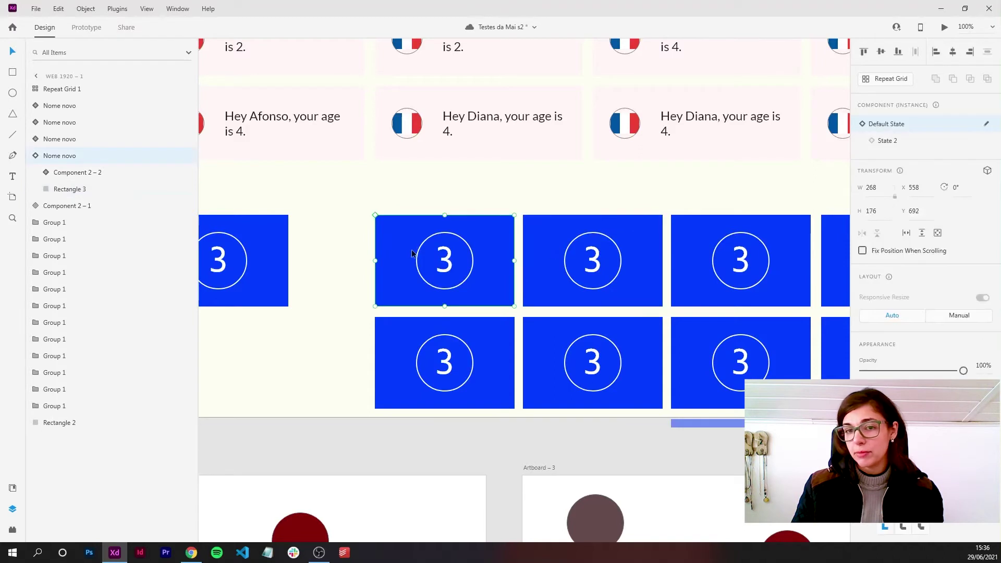
double_click(393, 292)
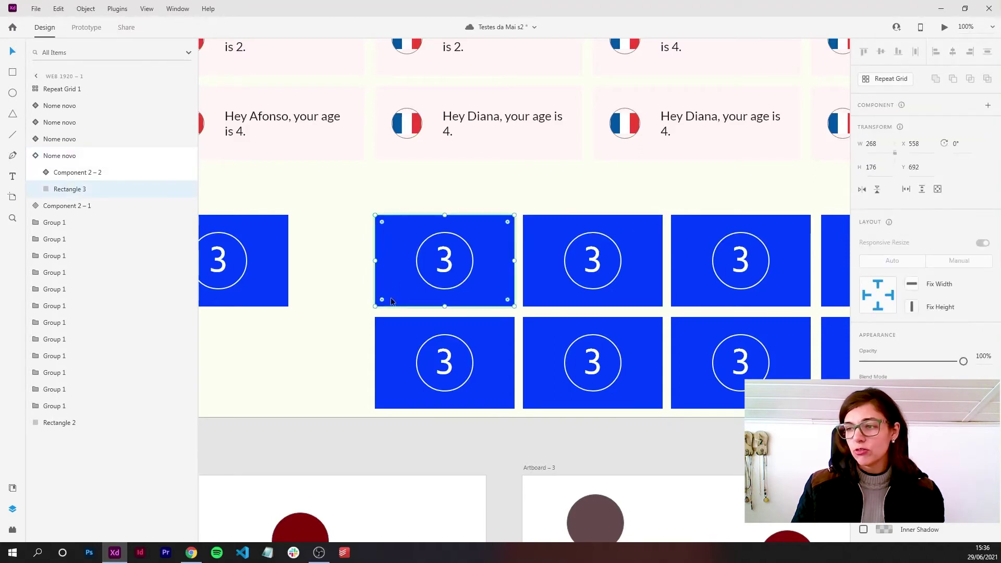
key("Escape")
left_click(895, 142)
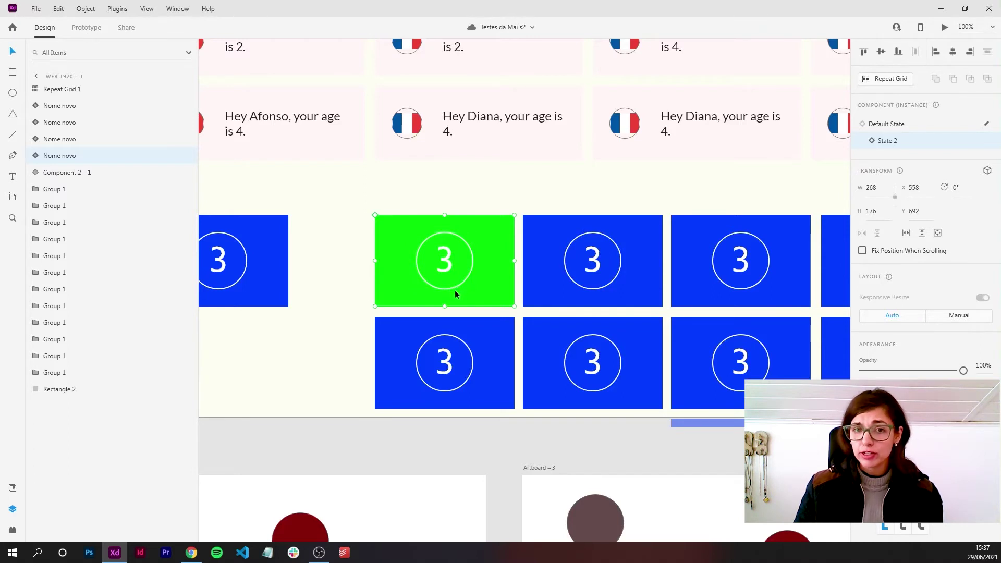
Step: Change the card rectangle's fill to a linear gradient with a light cyan top stop
double_click(395, 296)
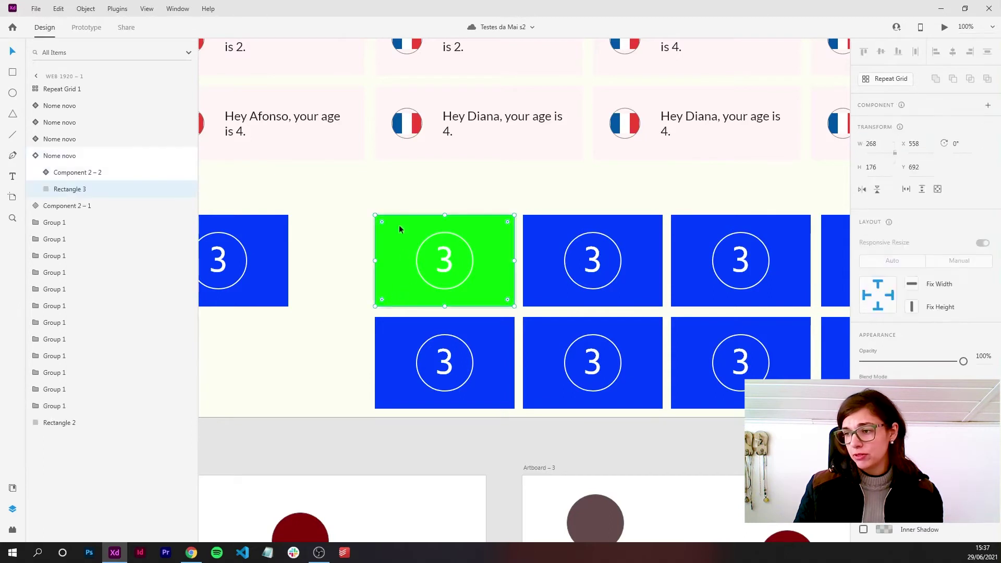
left_click(883, 445)
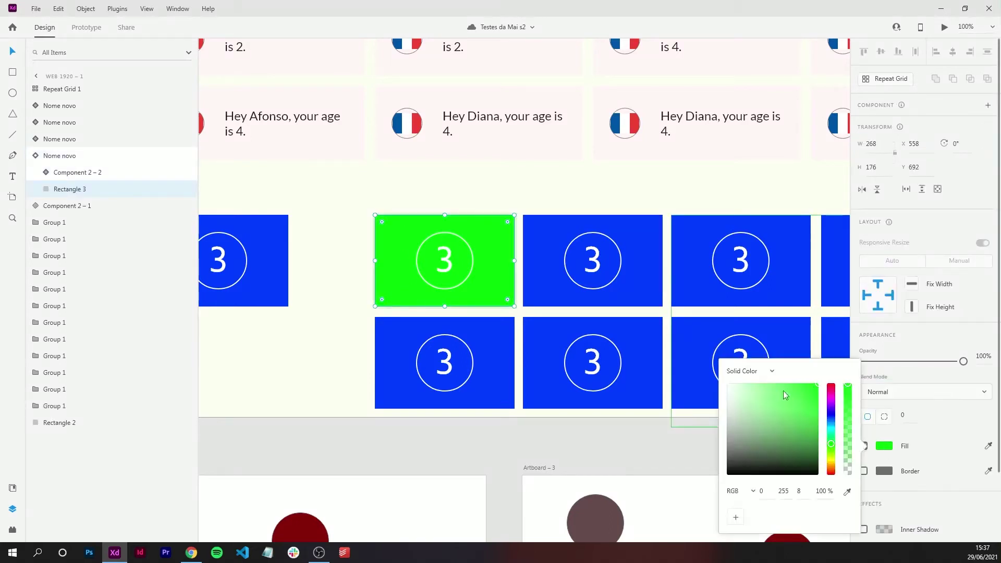
left_click(767, 374)
left_click(740, 391)
mouse_move(769, 424)
left_mouse_down()
mouse_move(763, 461)
mouse_move(783, 443)
left_mouse_up()
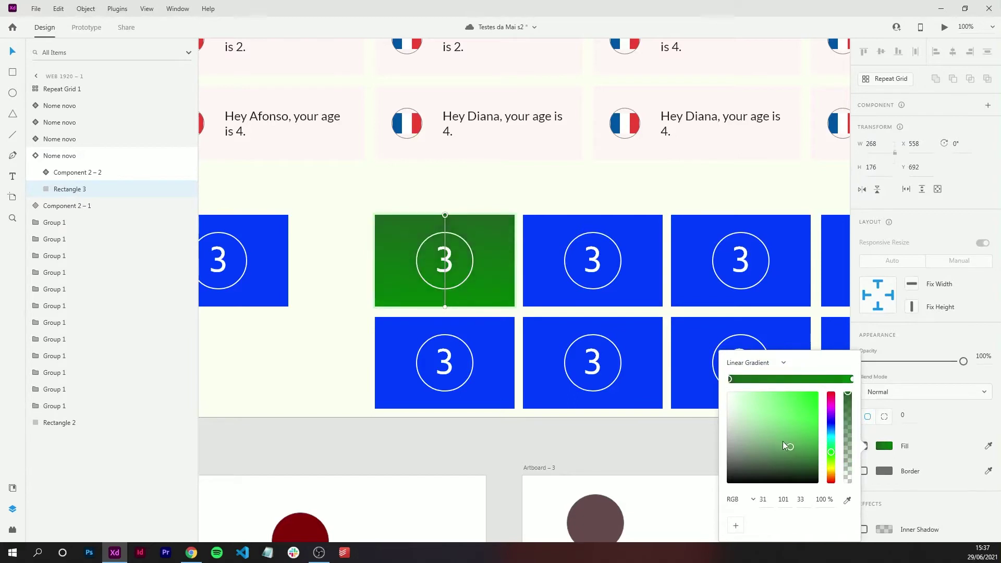
left_click(831, 436)
left_click_drag(811, 392, 811, 402)
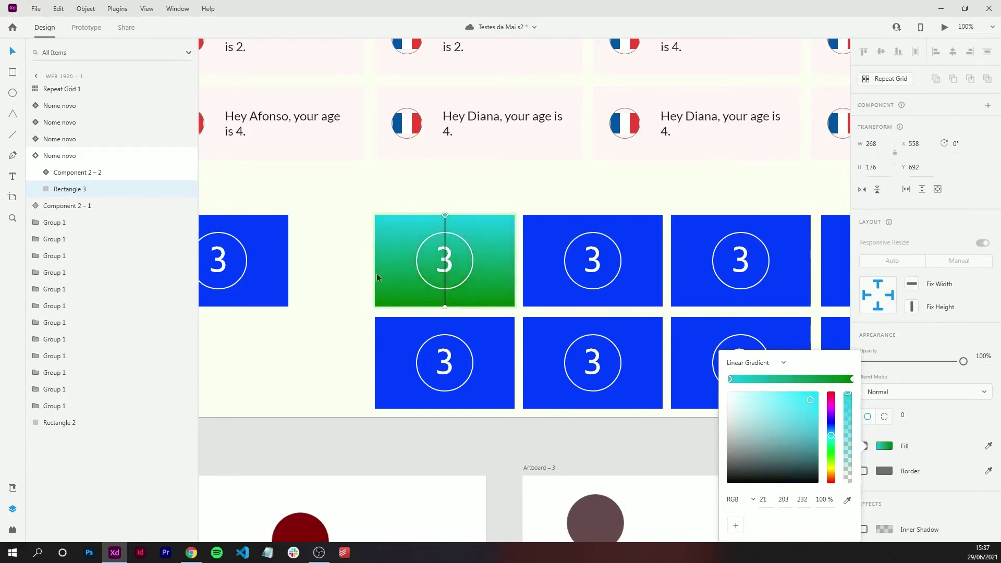
Step: Round the gradient rectangle's corners to radius 40
left_click(483, 225)
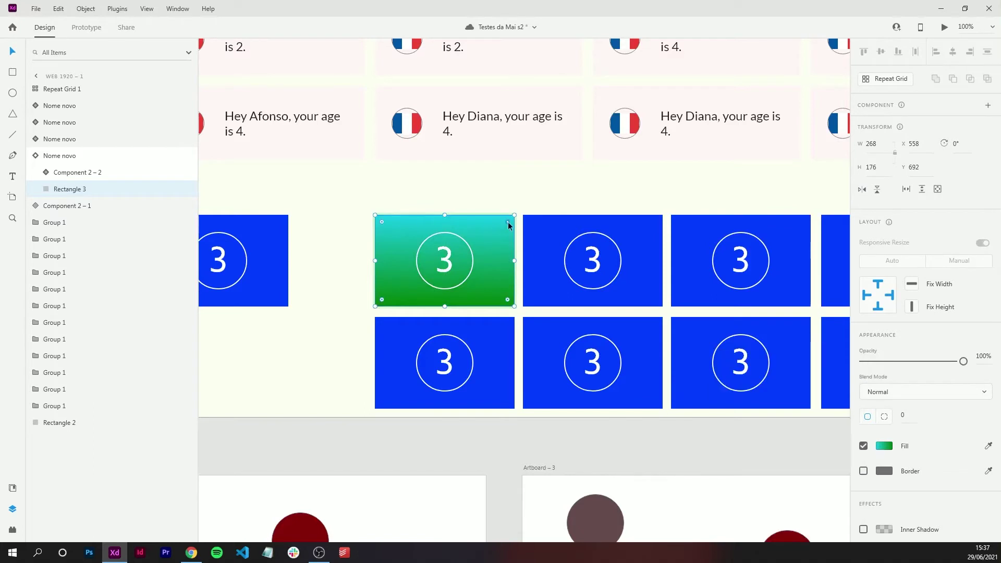
left_click(493, 229)
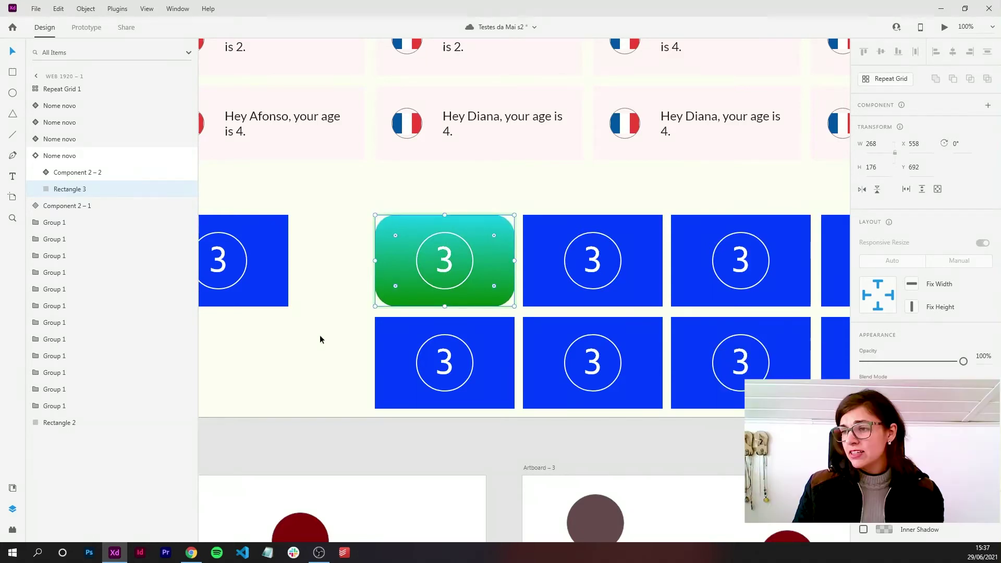
left_click(320, 338)
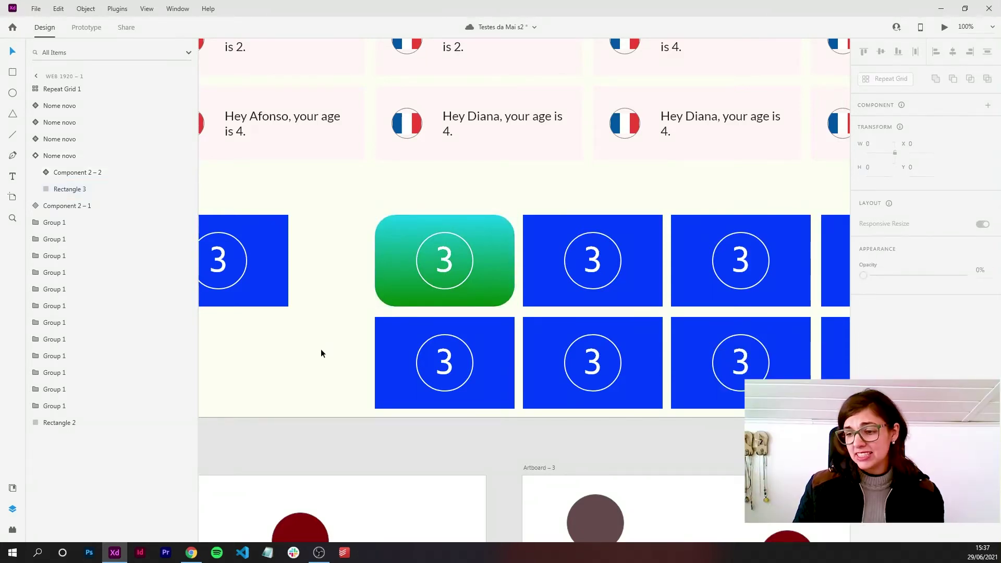
Step: Locate the gradient card and the lower-middle card's inner rectangle
scroll(325, 384, "left", 5)
scroll(325, 385, "down", 3)
scroll(440, 357, "up", 3)
scroll(440, 357, "right", 2)
scroll(439, 357, "right", 5)
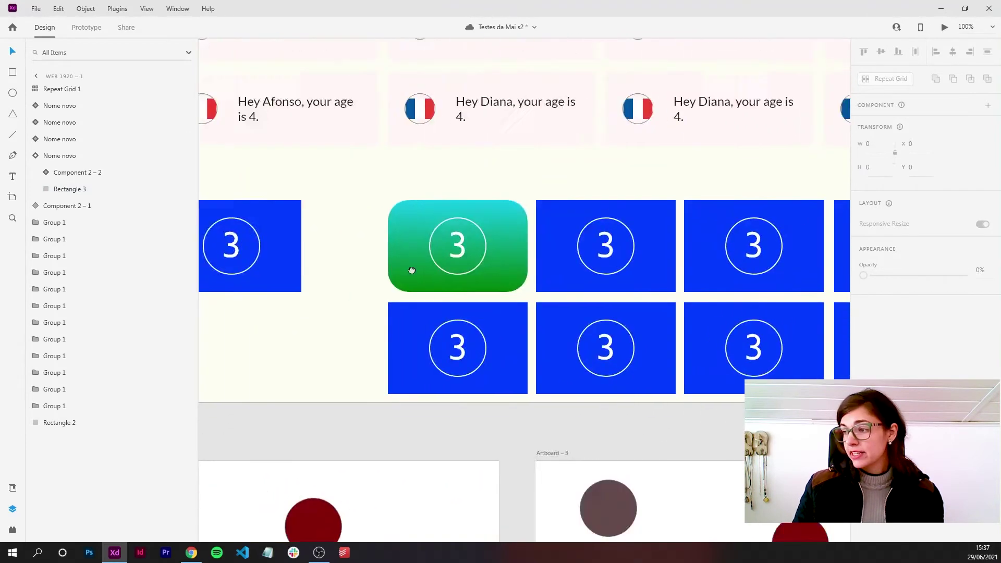
left_click(499, 311)
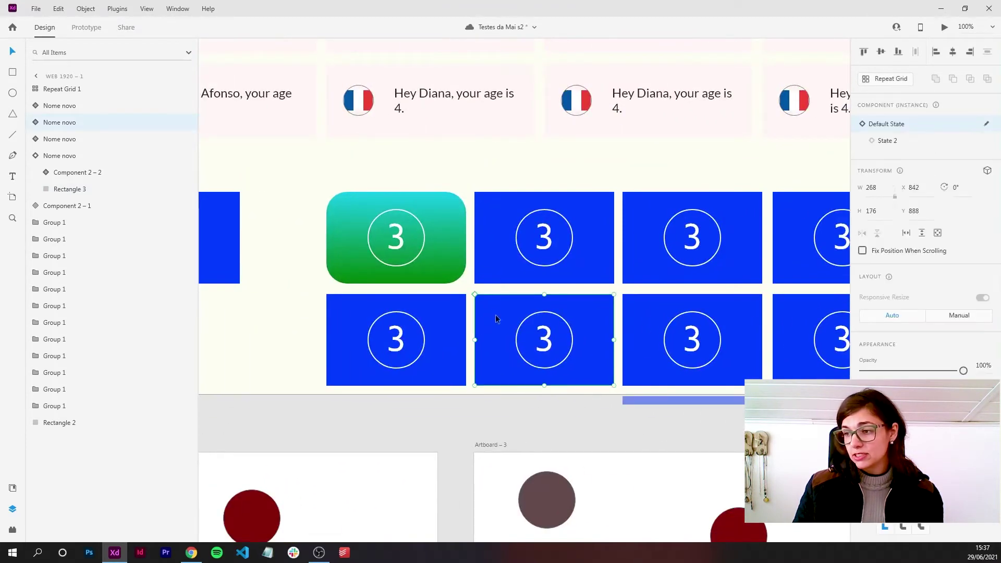
left_click(427, 269)
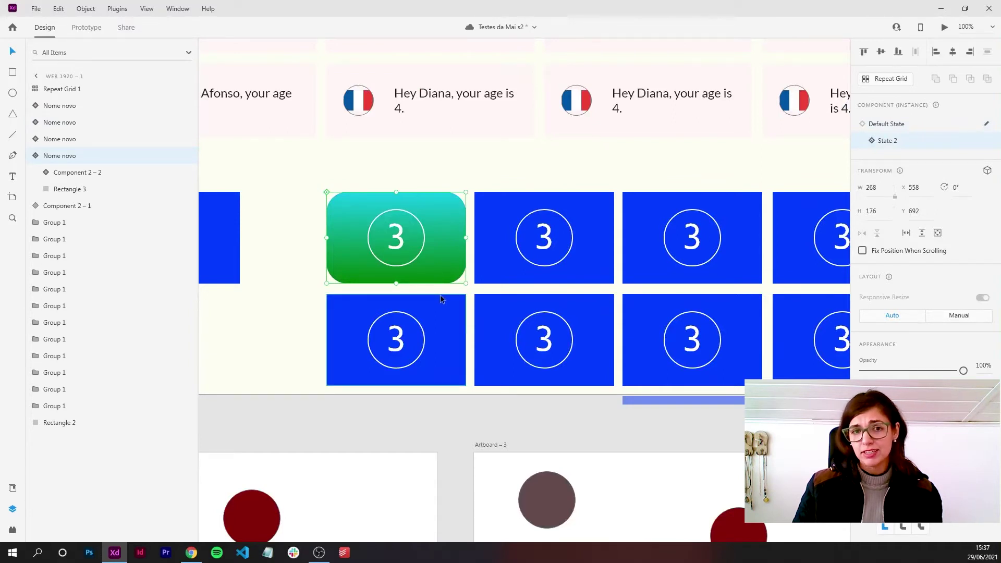
double_click(489, 320)
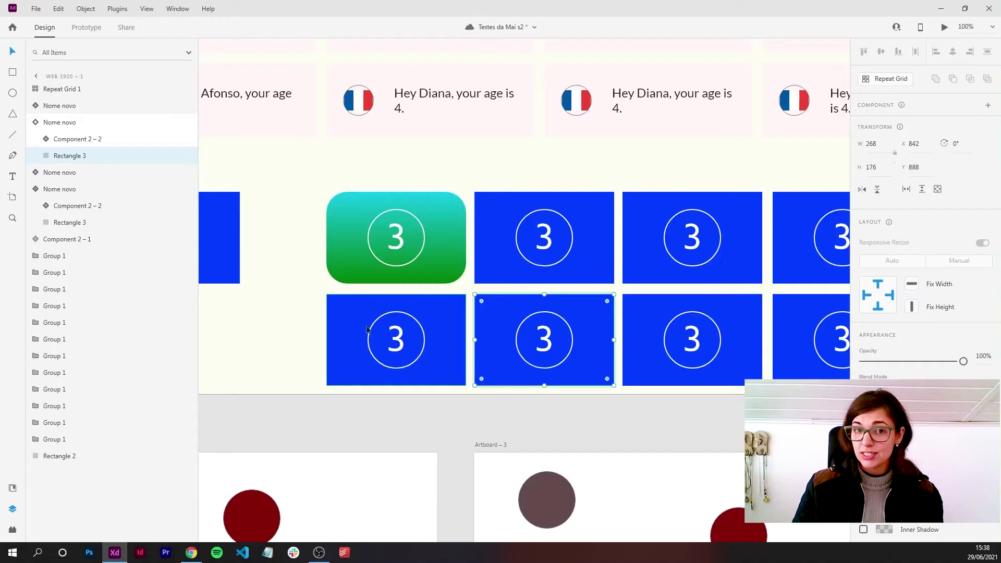
Step: Copy the gradient rectangle and paste its appearance onto the lower-middle card's rectangle
left_click(344, 246)
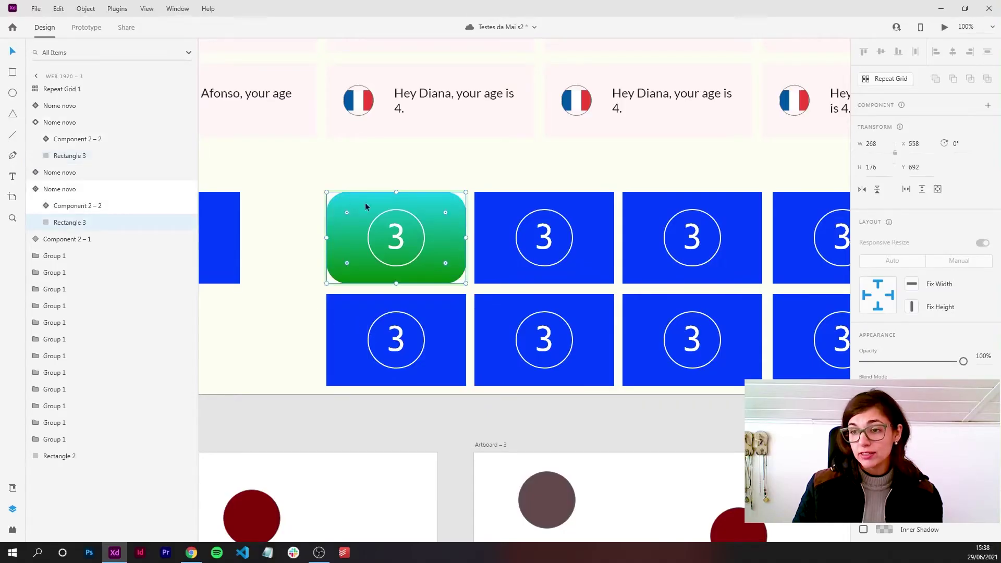
key("ctrl+c")
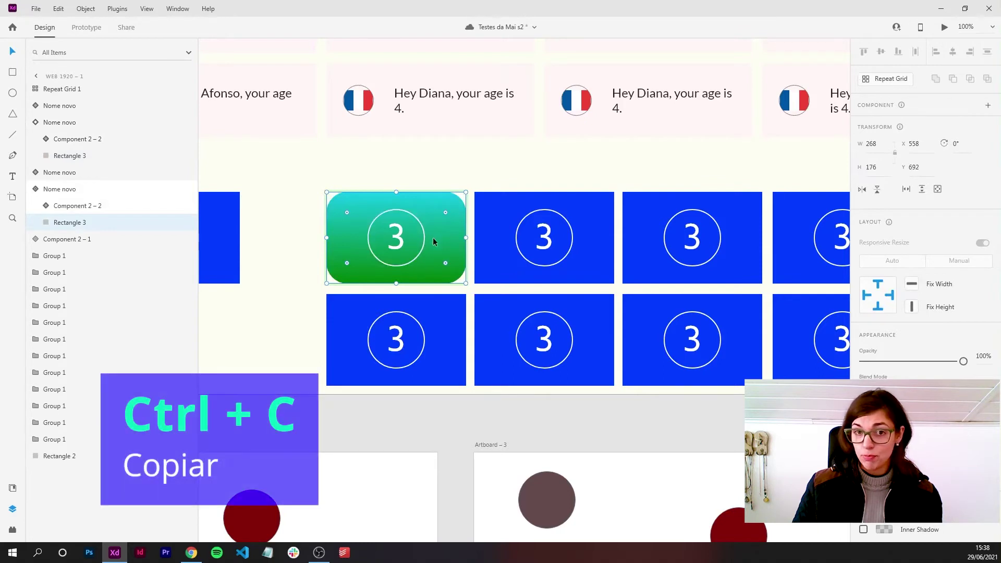
left_click(496, 324)
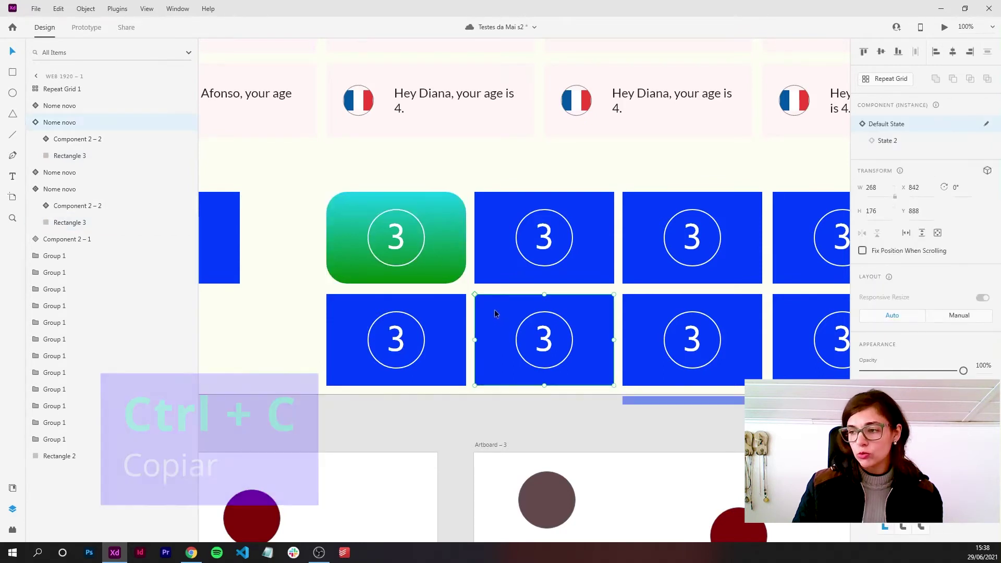
double_click(502, 307)
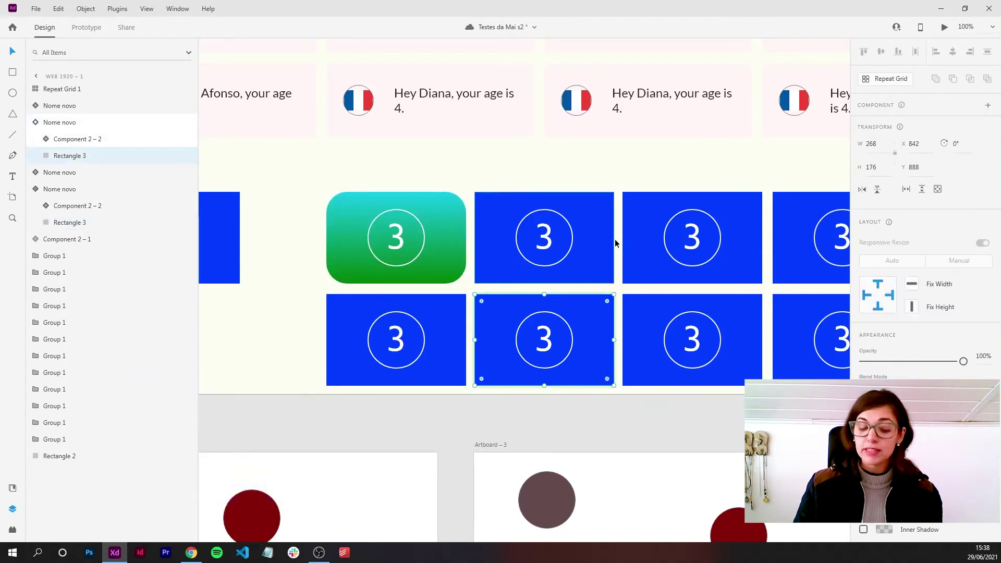
key("ctrl+alt+v")
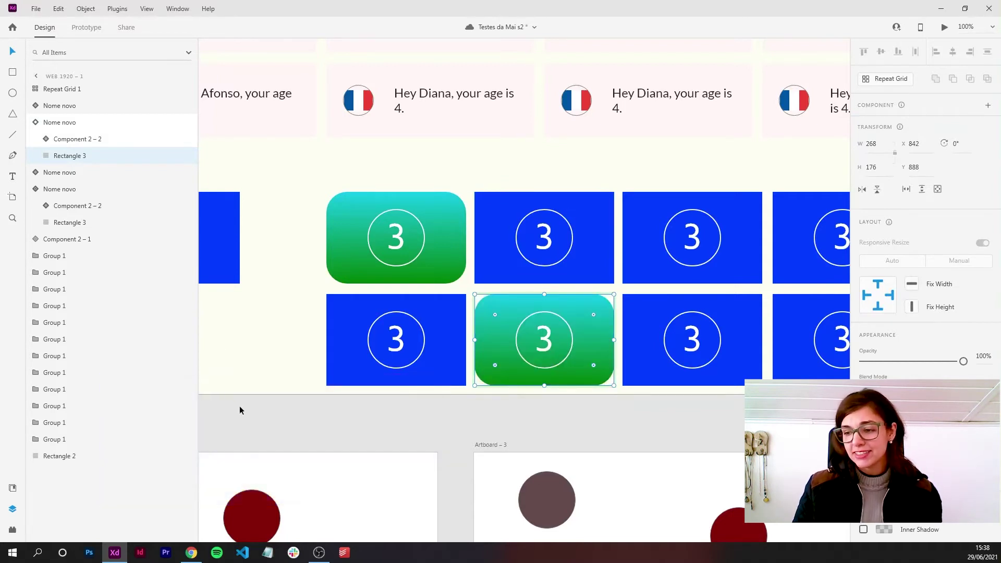
Step: Scroll down to the lower artboard and select a dark-red circle
left_click(240, 410)
scroll(329, 312, "down", 3)
scroll(329, 313, "down", 2)
left_click(335, 355)
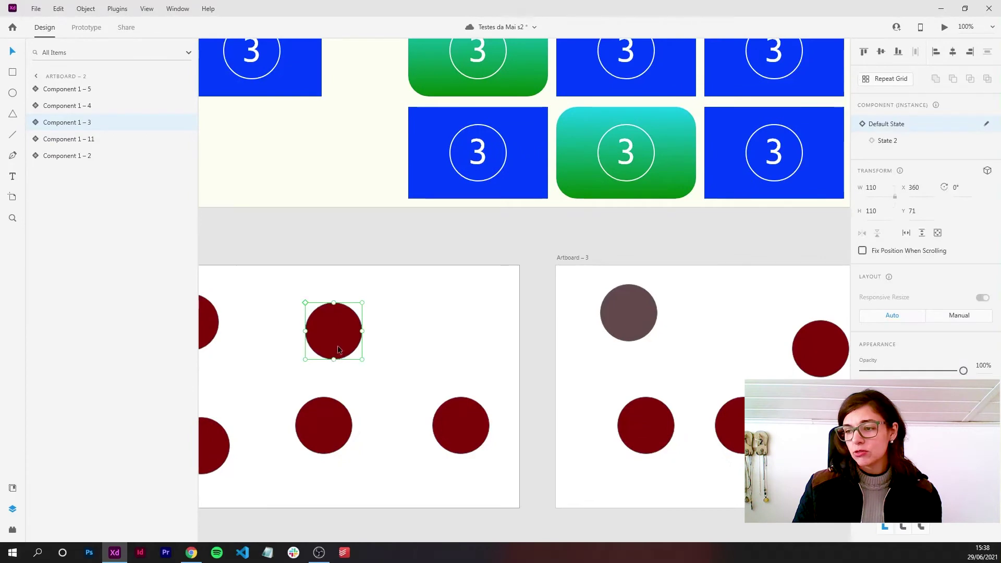
Step: Paste the green gradient appearance onto the dark-red ellipse and the Afonso card background
double_click(337, 347)
key("ctrl+alt+v")
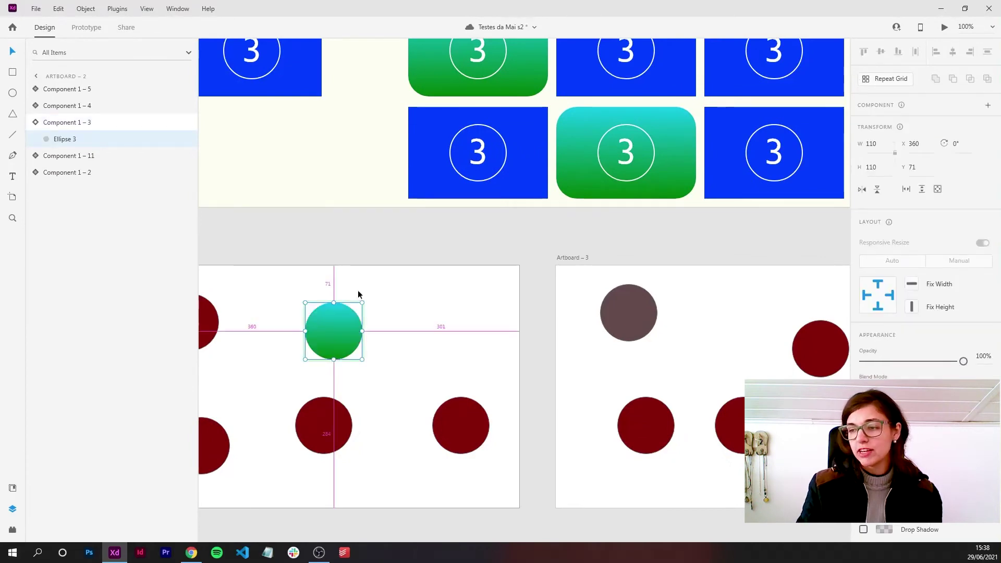
left_click(367, 236)
scroll(367, 236, "down", 3, "ctrl")
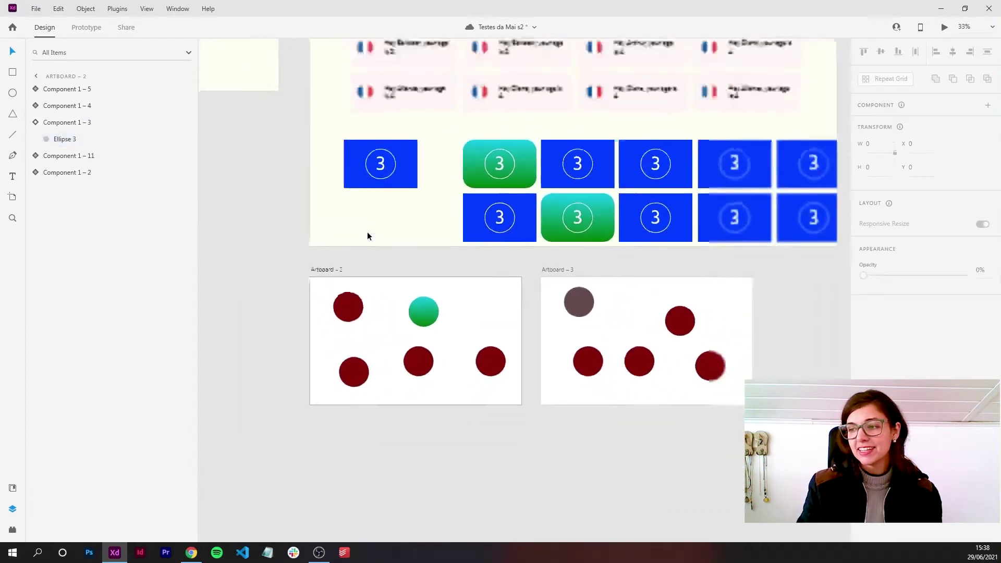
scroll(366, 237, "down", 2, "ctrl")
double_click(445, 268)
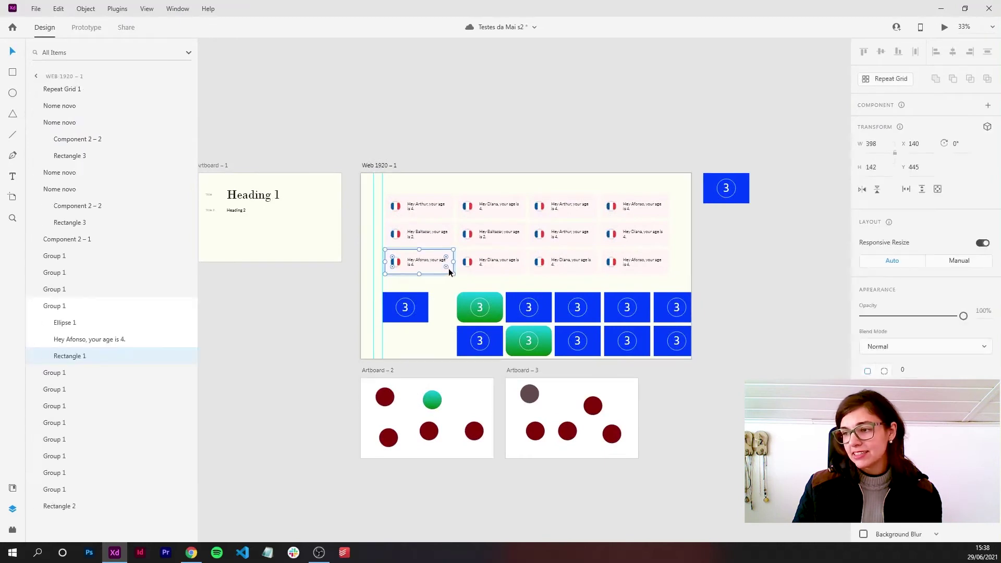
left_click(417, 334)
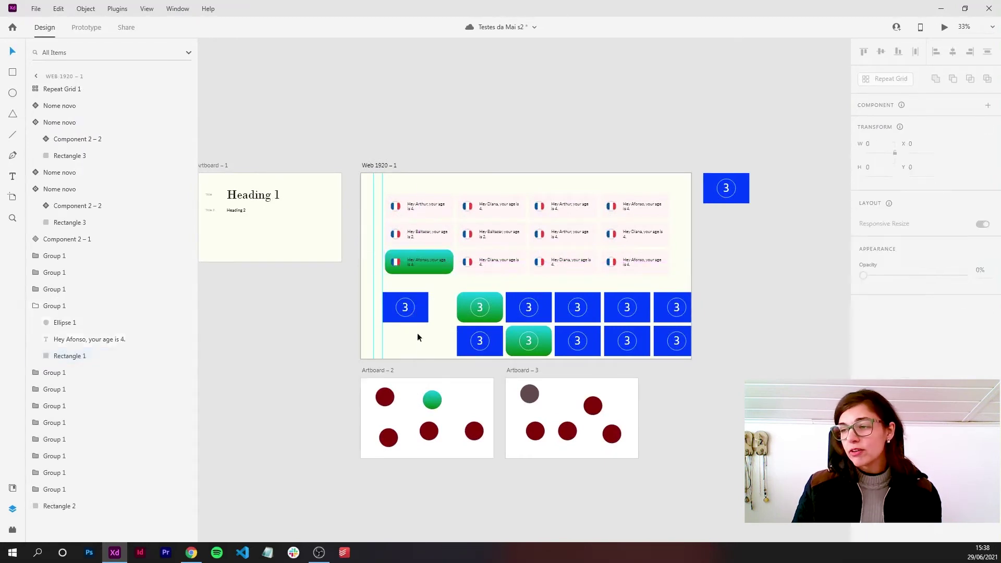
Step: Paste Heading 1's Bodoni MT 72 text style onto Heading 2
key("ctrl+plus")
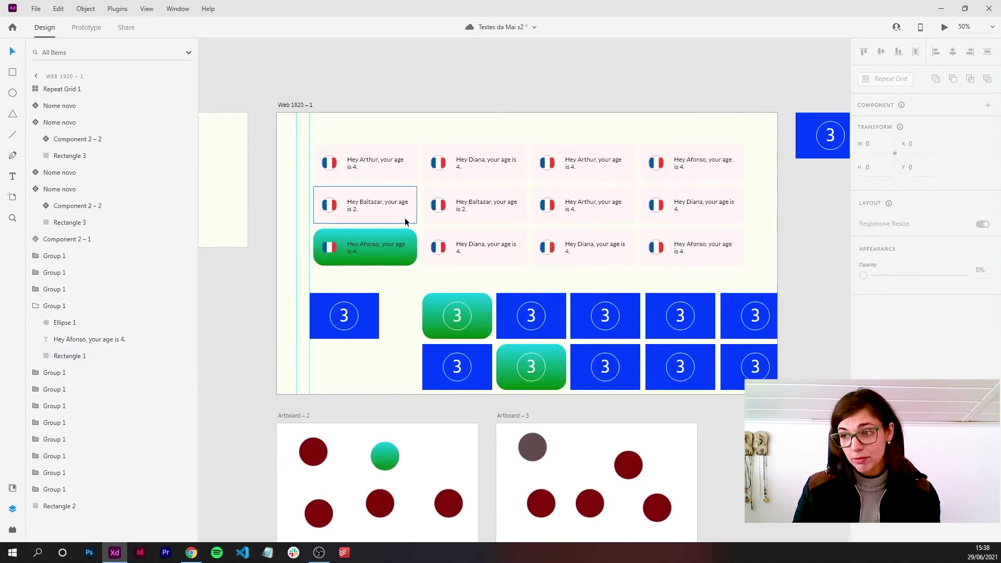
scroll(365, 250, "left", 4)
scroll(364, 250, "up", 1)
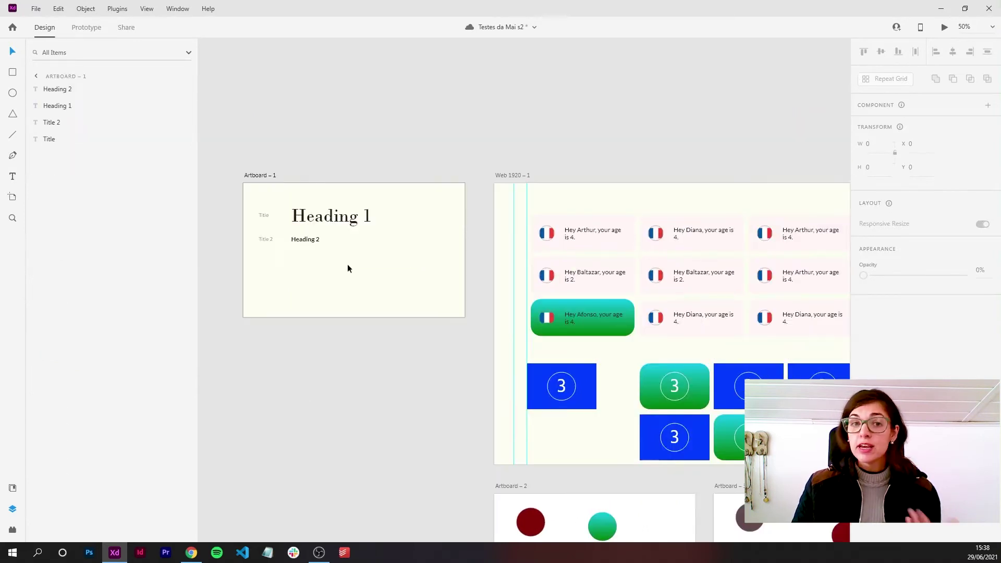
left_click(336, 219)
left_click(295, 243)
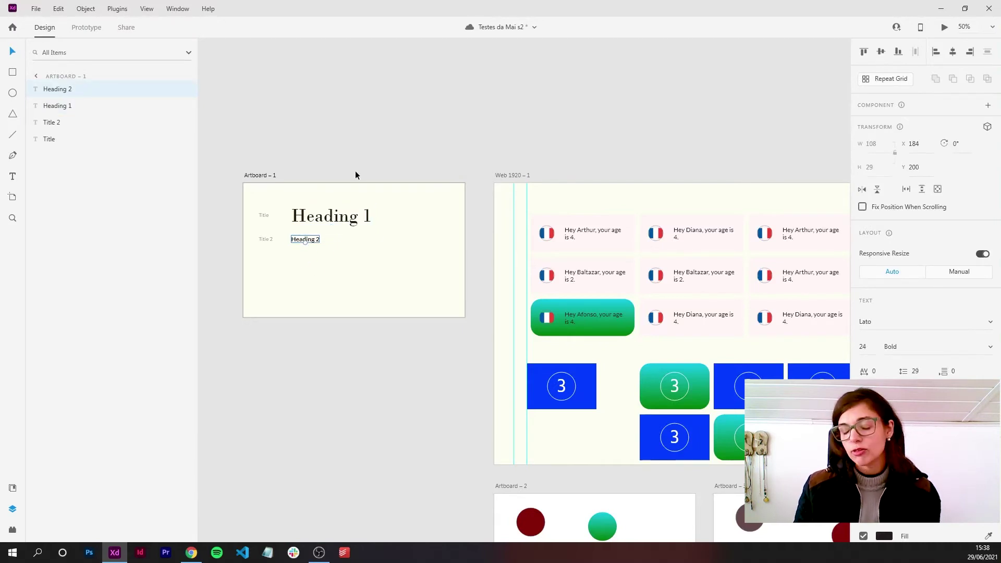
left_click(351, 223)
left_click(305, 238)
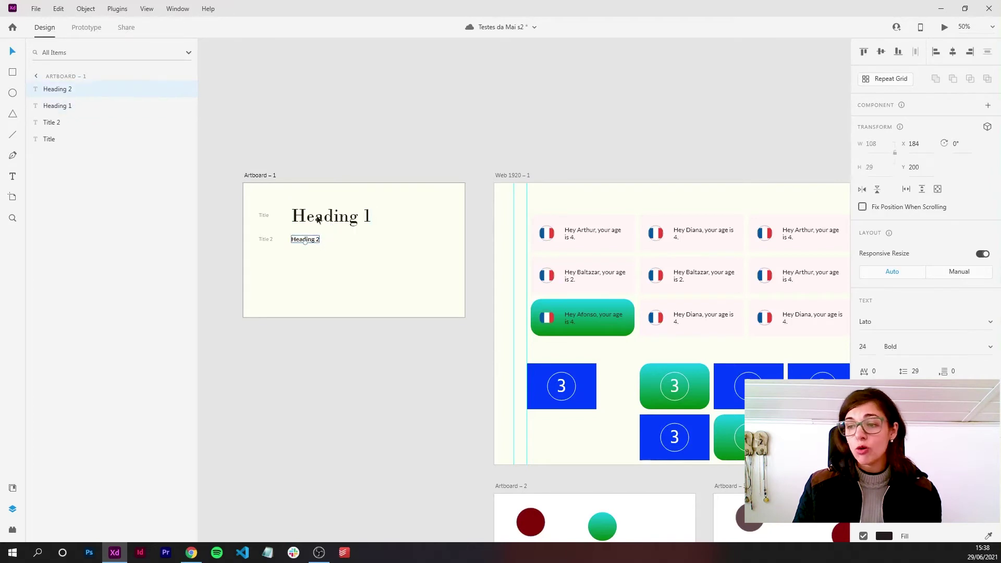
key("ctrl+alt+v")
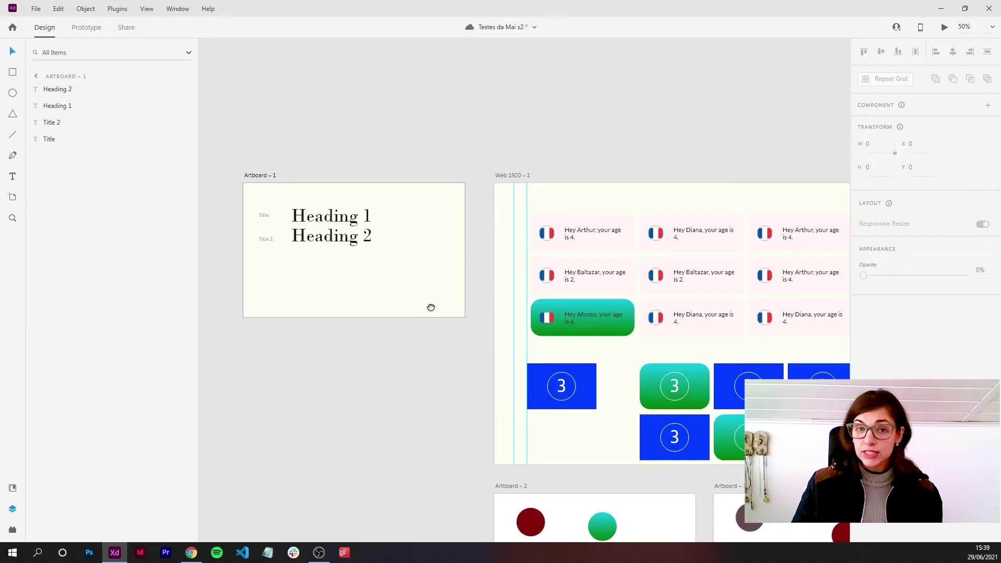
left_click_drag(431, 308, 186, 244)
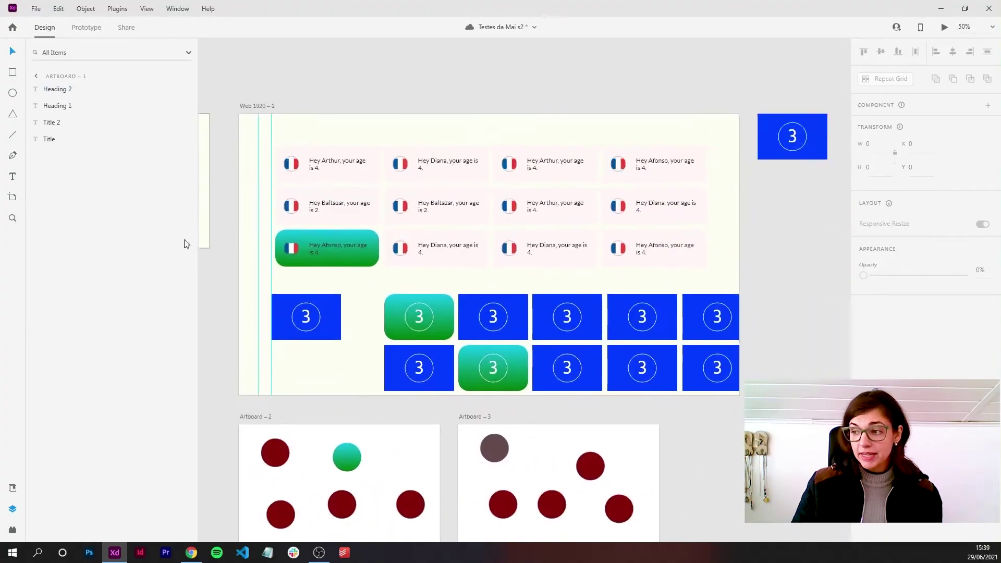
key("ctrl+1")
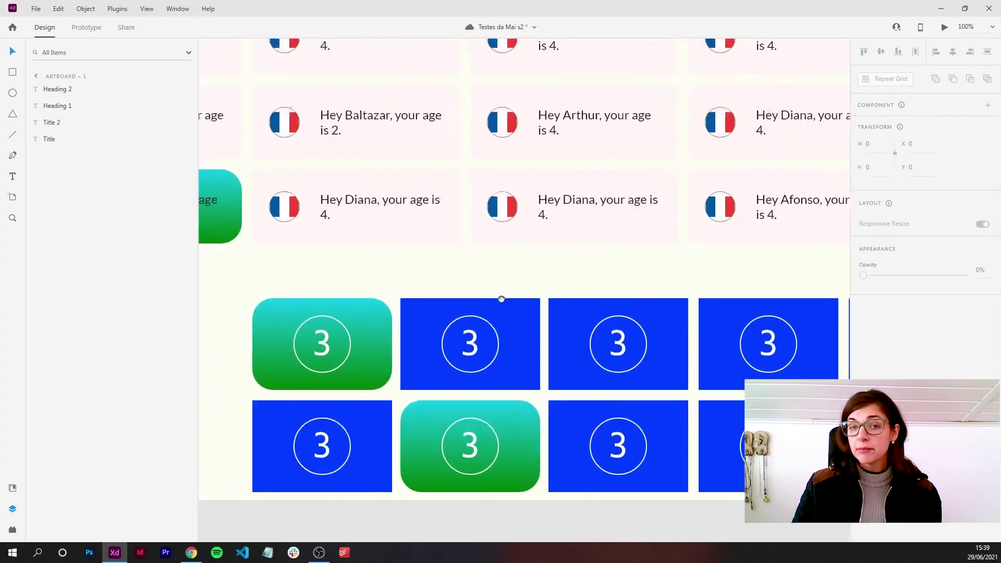
scroll(489, 315, "left", 5)
left_click_drag(489, 315, 647, 303)
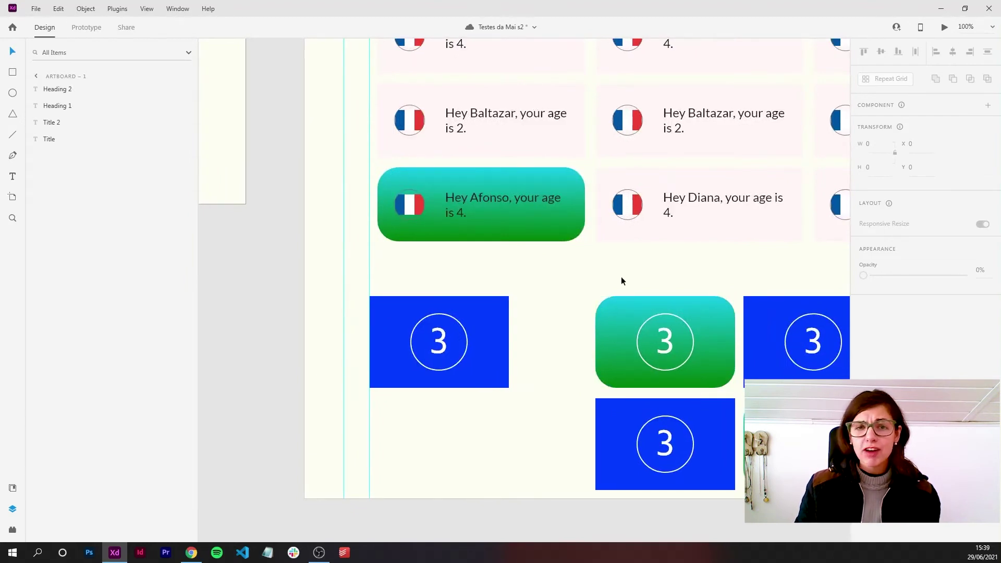
left_click(490, 341)
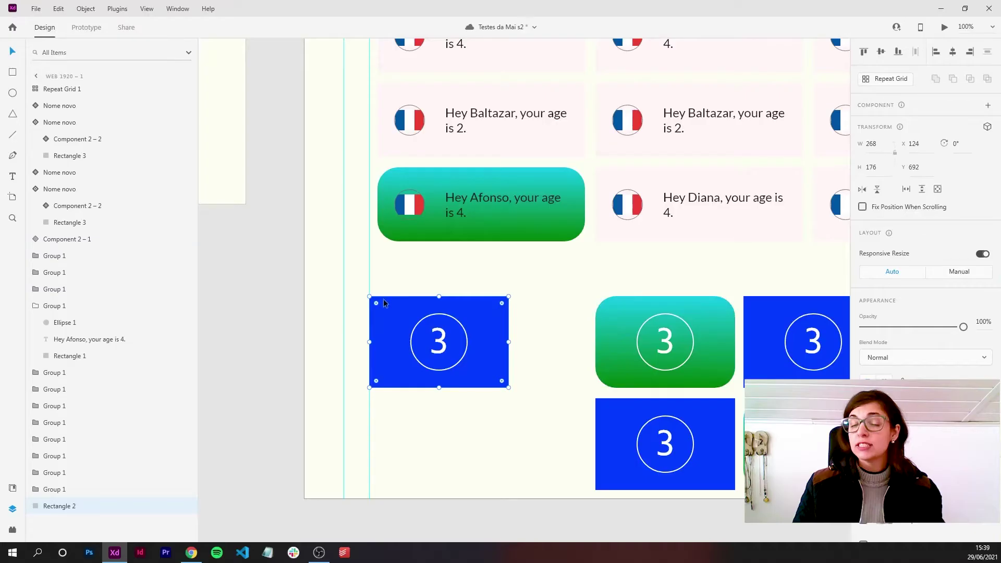
Step: Cycle the tile's opacity through 20%, 30%, 50%, 65% and back to 100%
key("2")
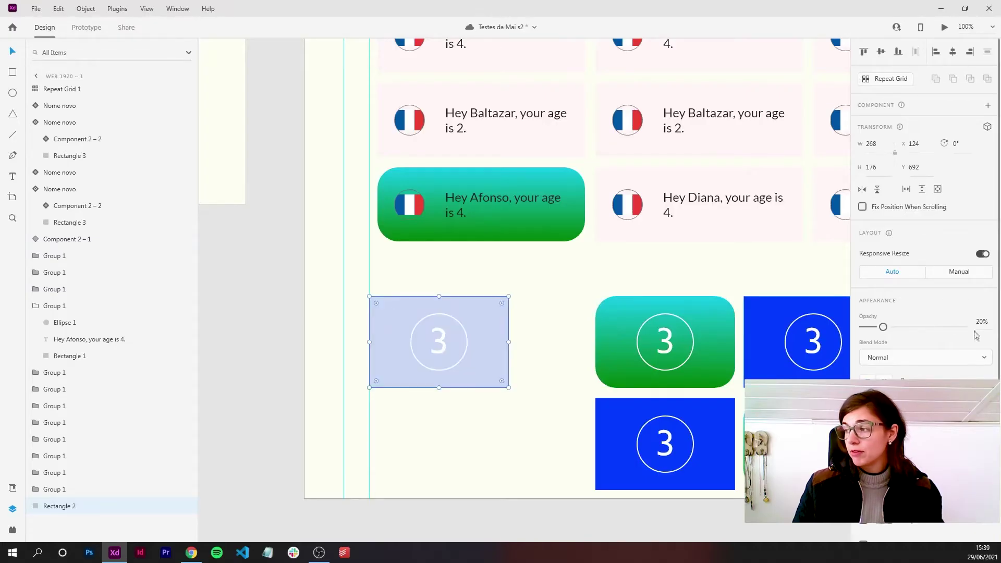
key("3")
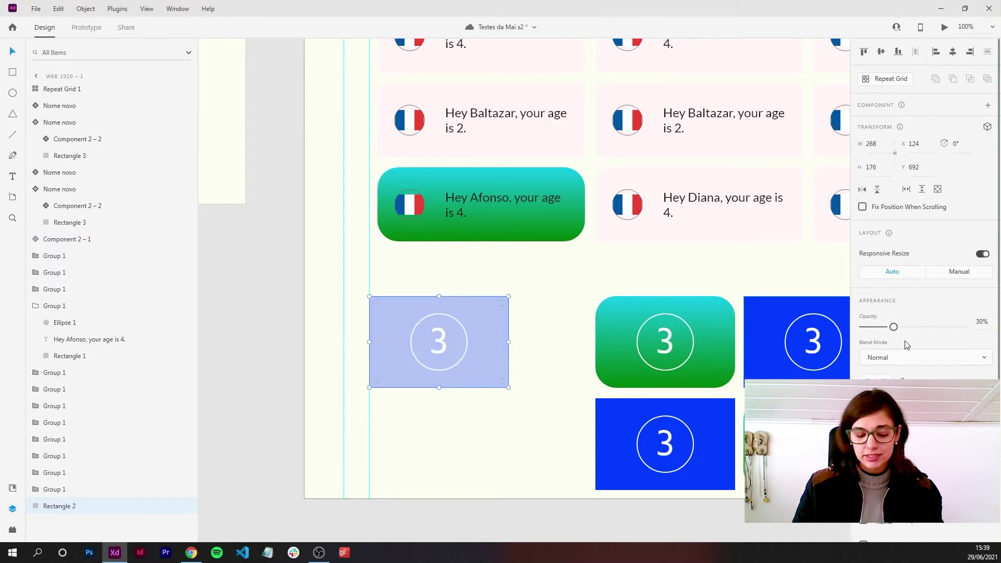
key("5")
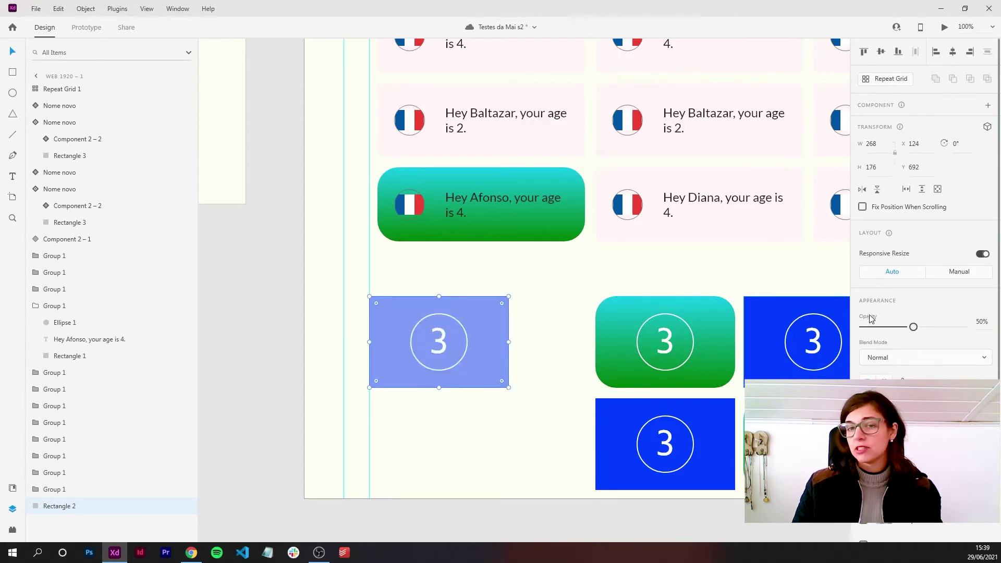
key("6")
key("5")
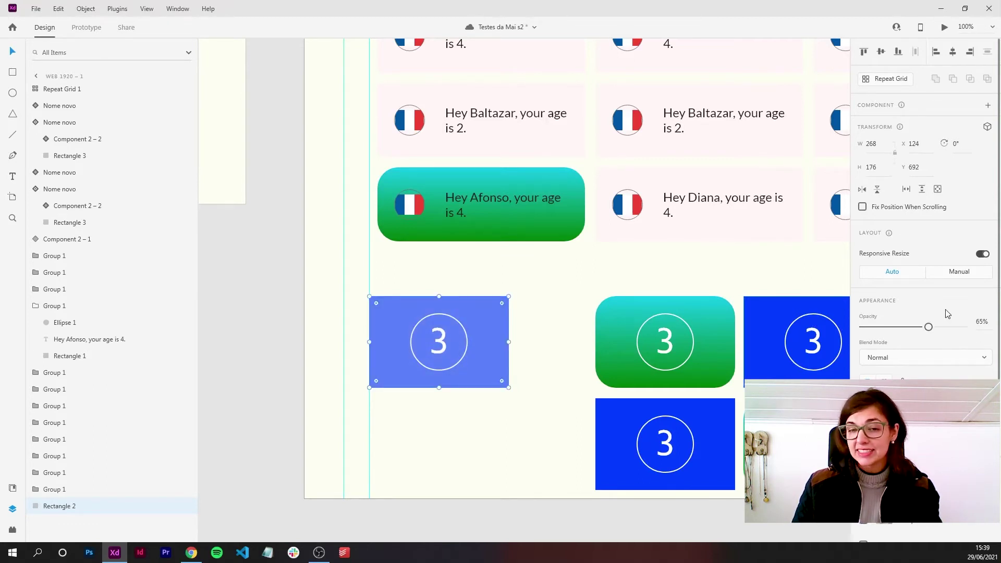
key("0")
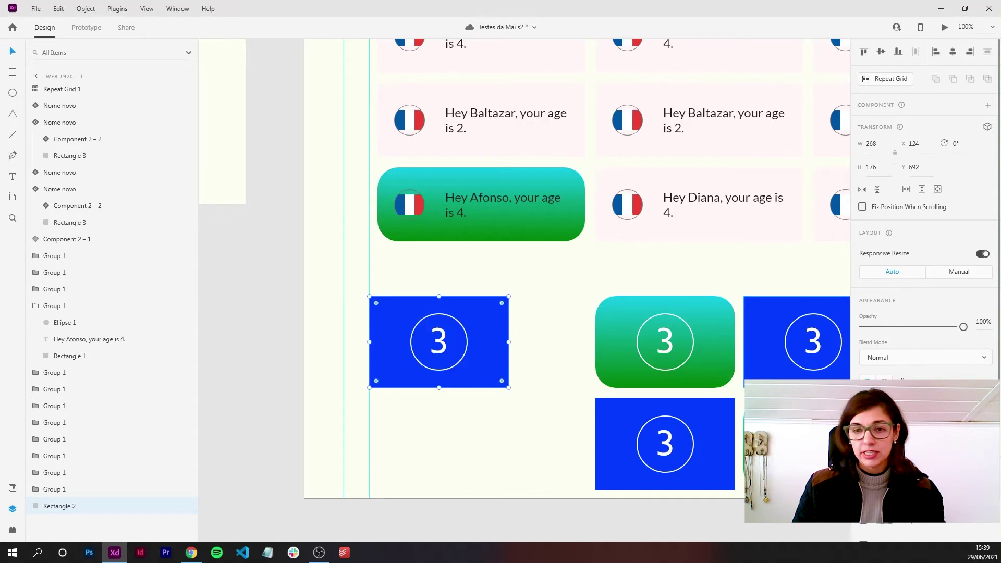
Step: Set the tile's opacity to 89% and zoom out to all artboards
key("1")
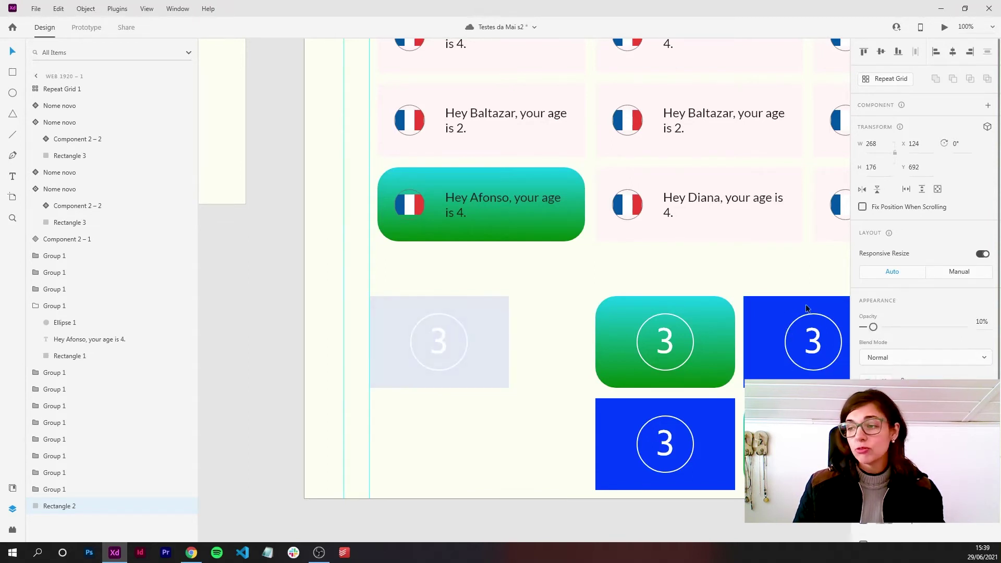
key("3")
key("4")
key("5")
key("7")
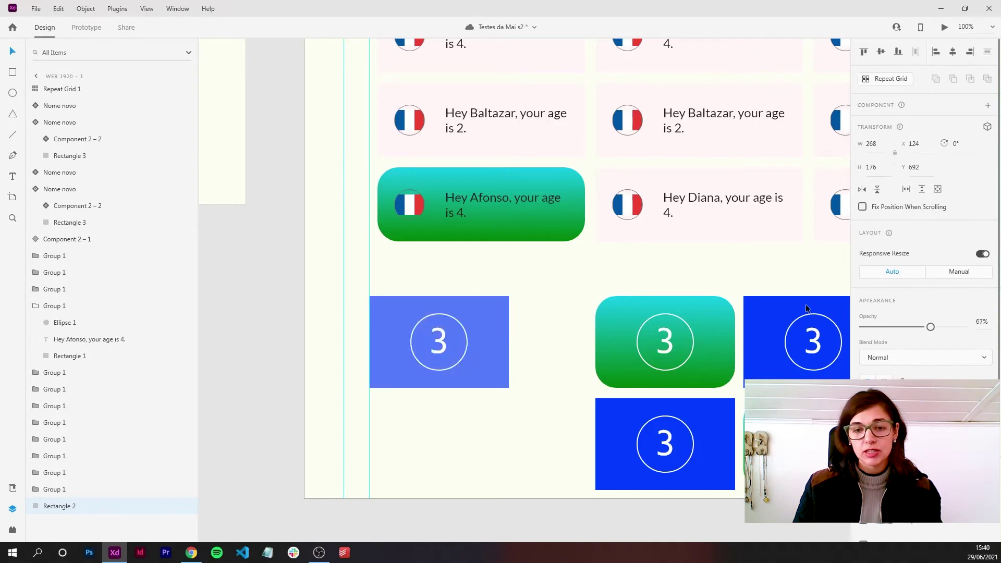
key("8")
key("9")
key("9")
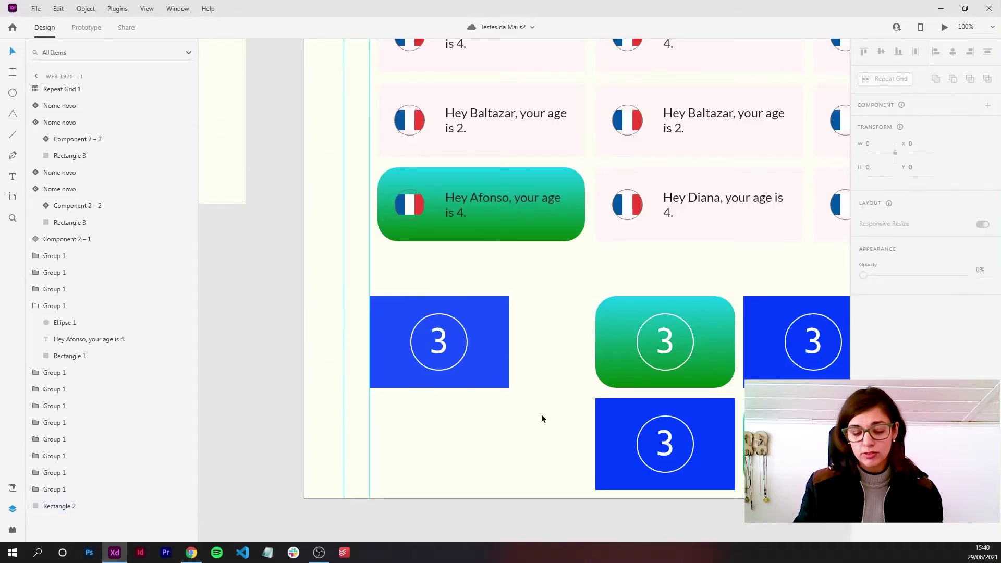
key("ctrl+0")
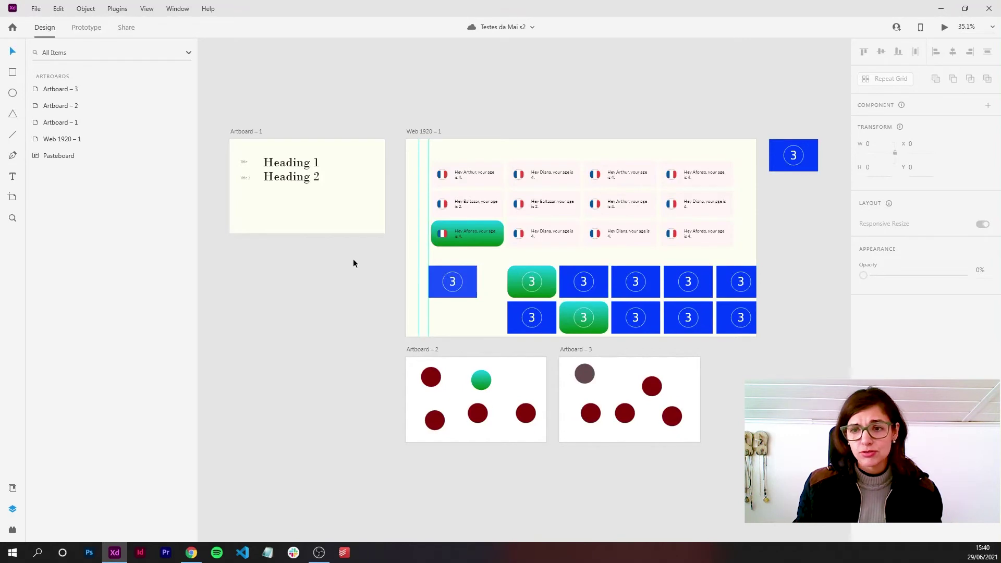
Step: Zoom to the selected blue 3 component, then try 100%, 200% and fit-all zooms
left_click(464, 284)
key("ctrl+3")
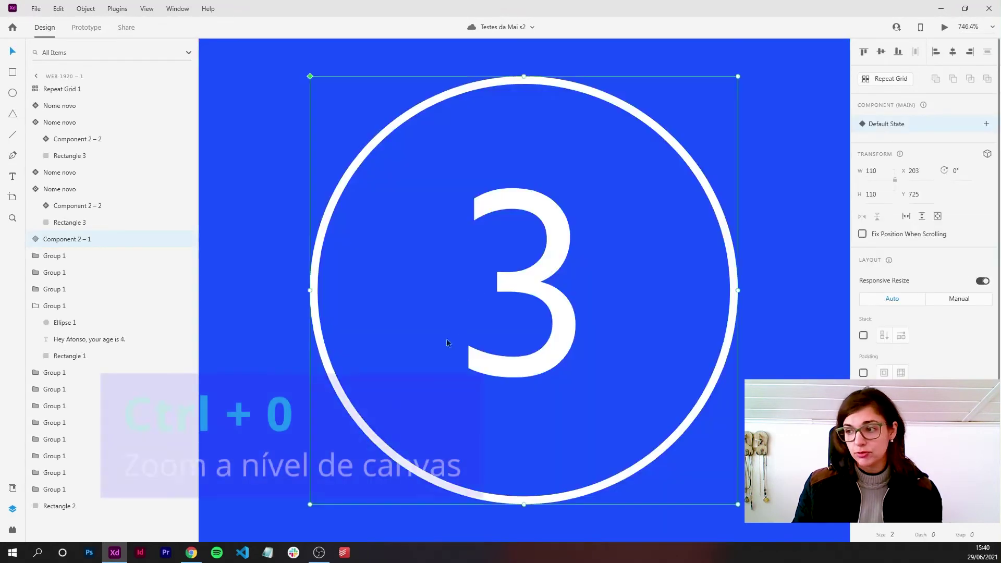
key("ctrl+0")
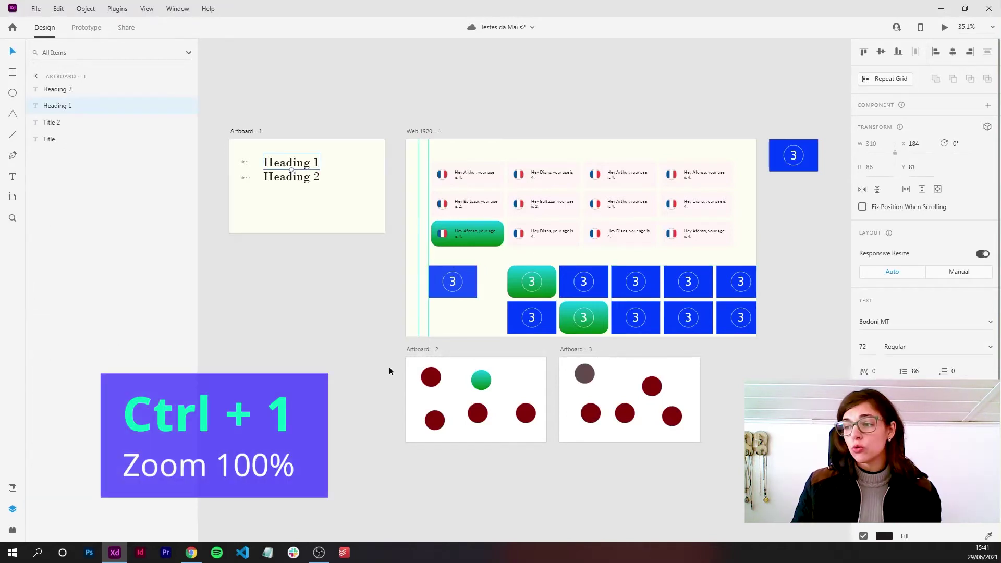
left_click(388, 383)
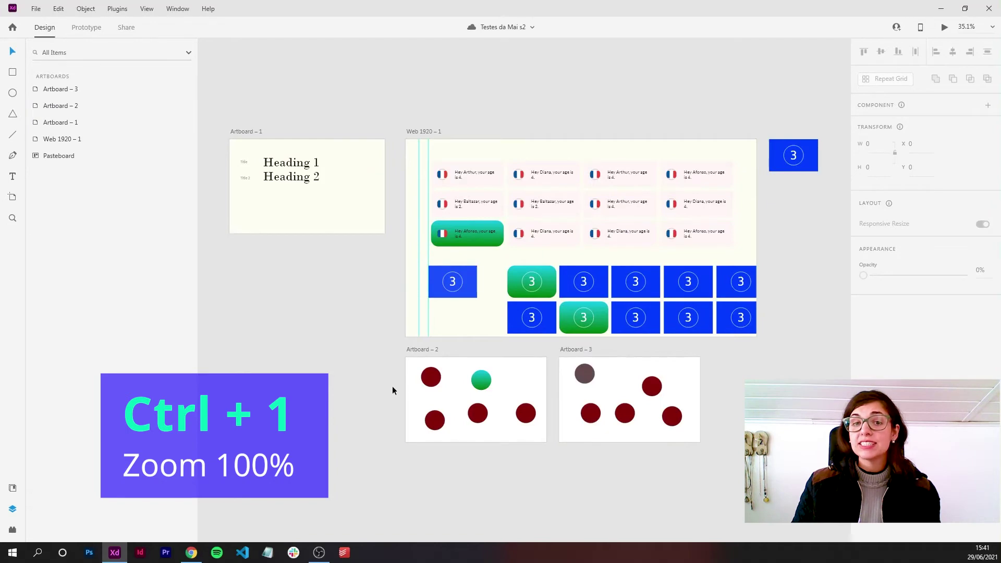
key("ctrl+1")
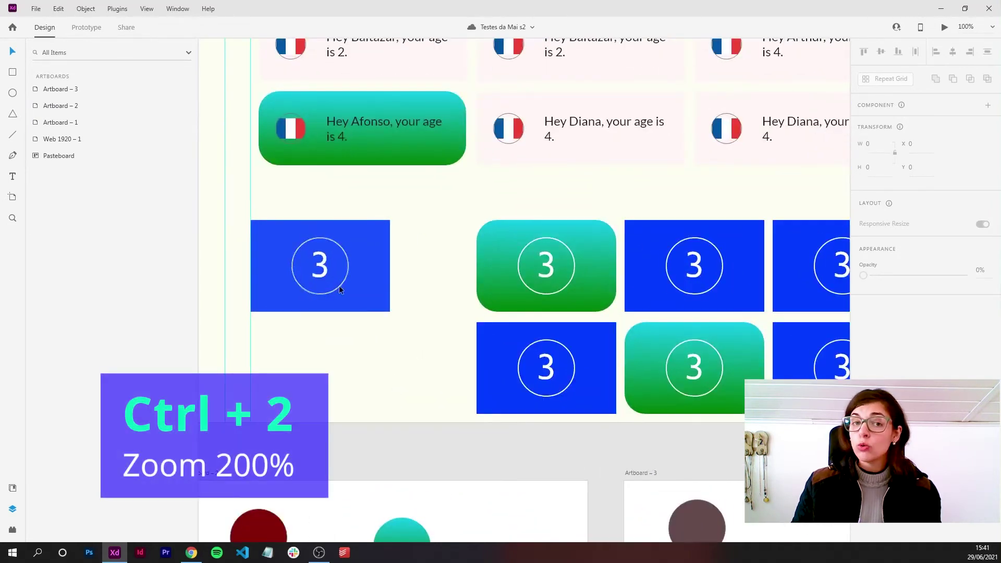
key("ctrl+2")
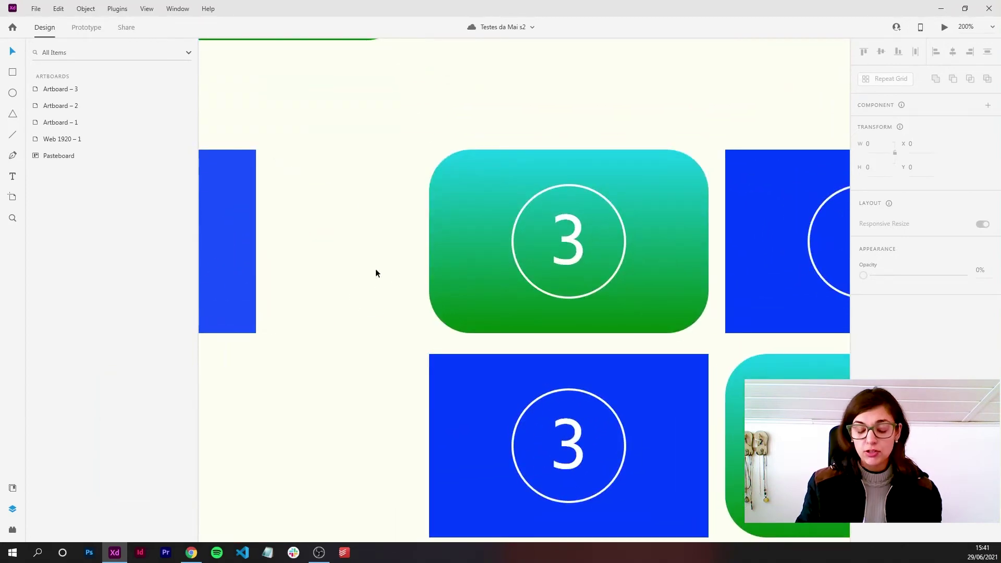
key("ctrl+0")
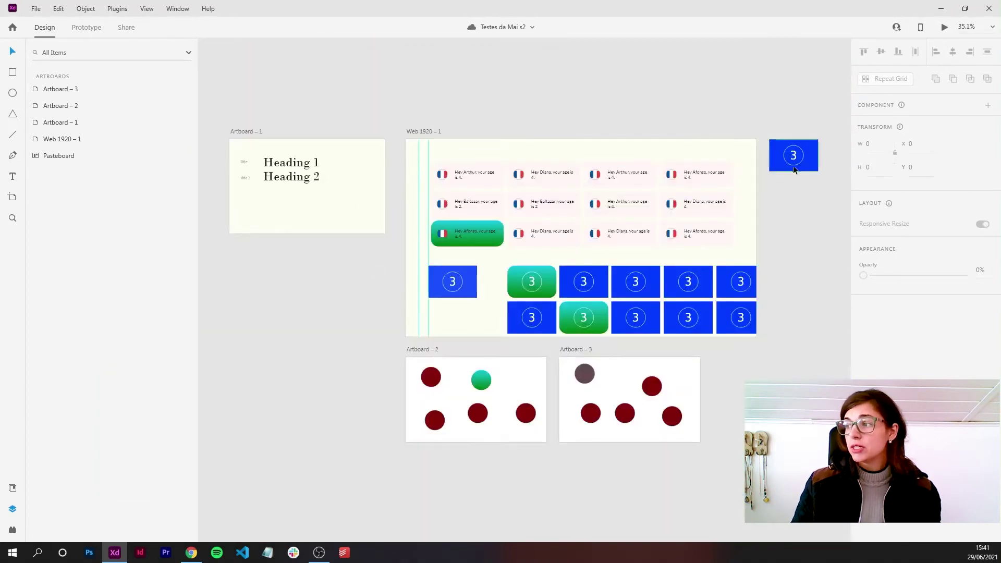
Step: Nudge the standalone blue 3 component slightly right, zooming to it and back out
left_click(794, 167)
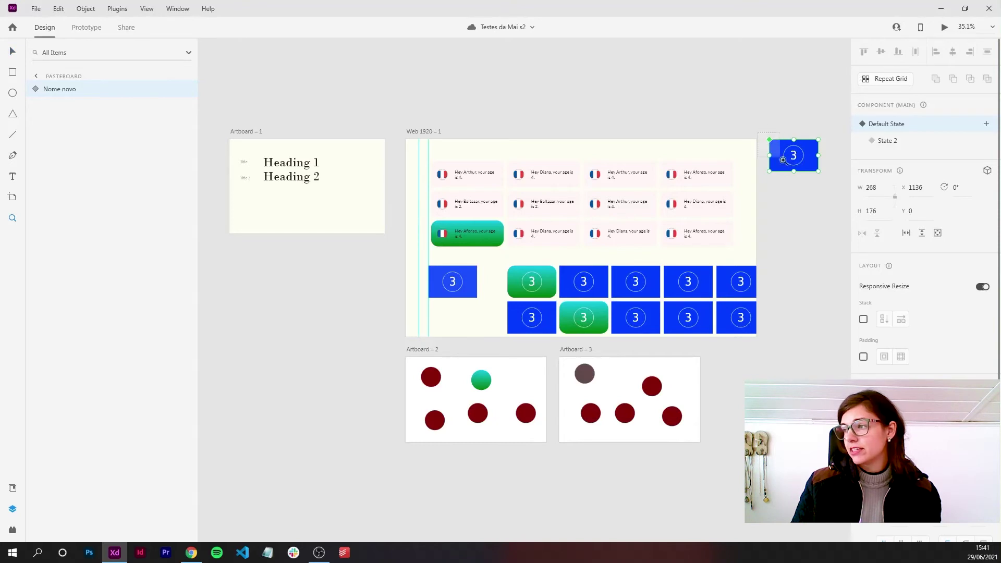
key("ctrl+3")
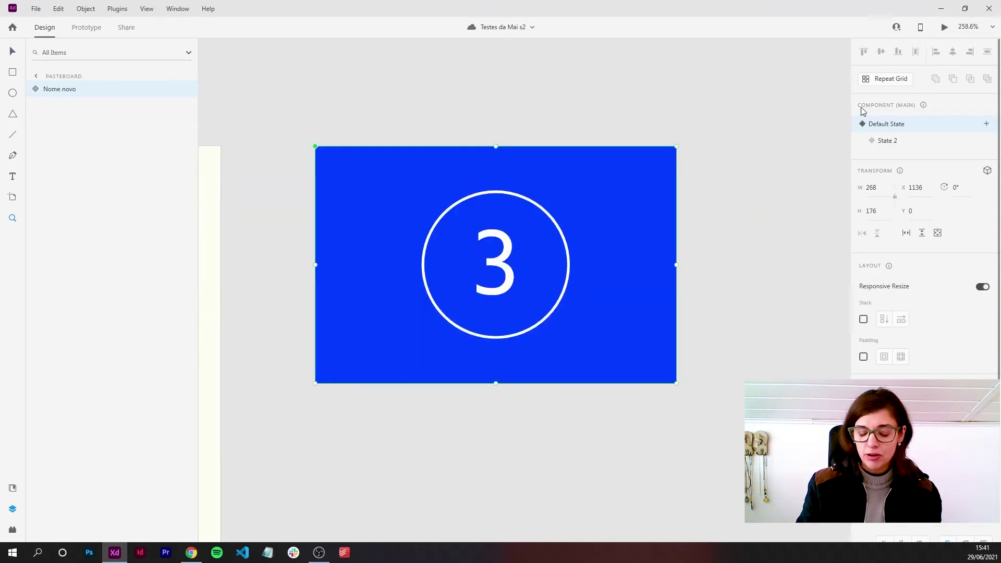
key("ctrl+0")
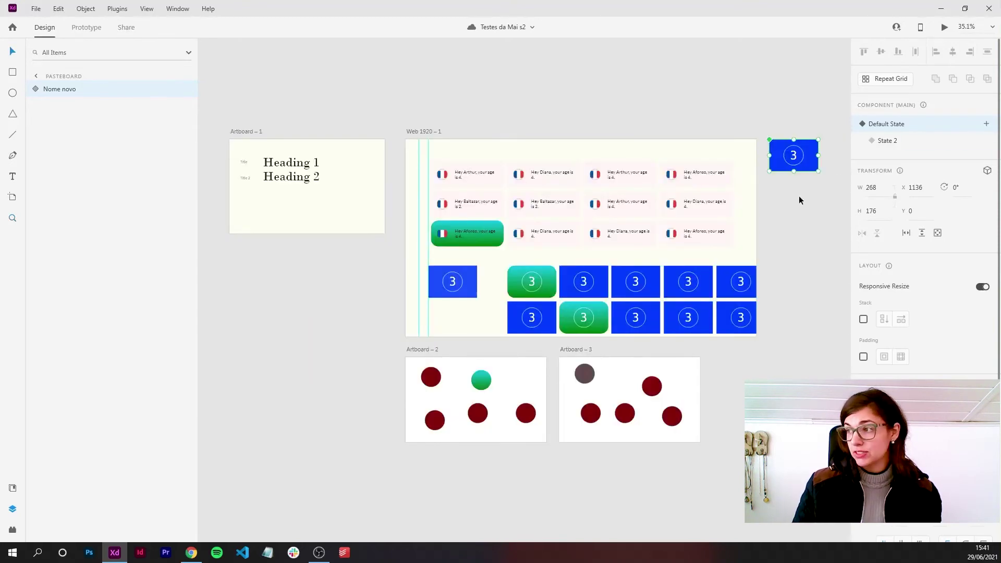
left_click(335, 101)
left_click_drag(778, 150, 780, 151)
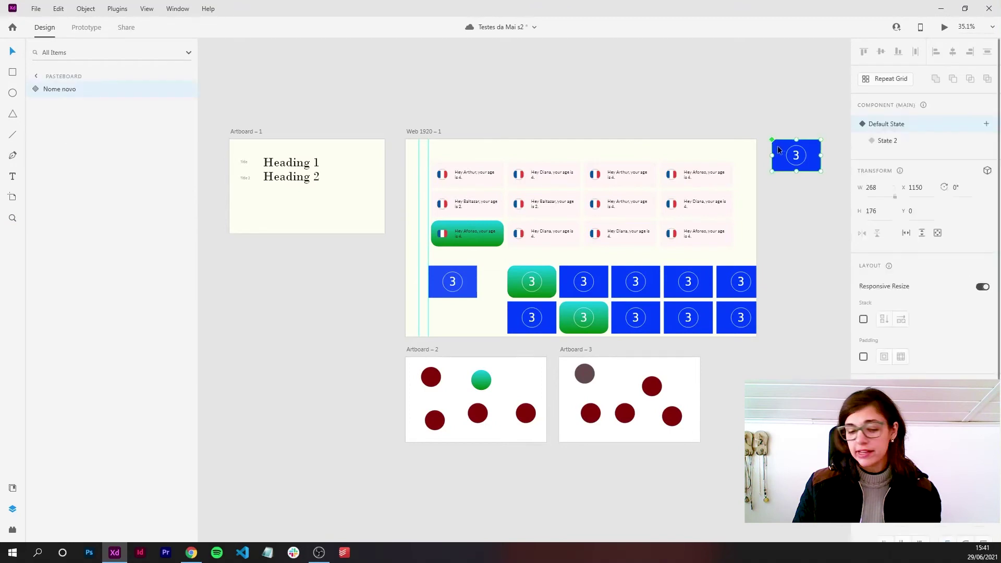
key("ctrl+3")
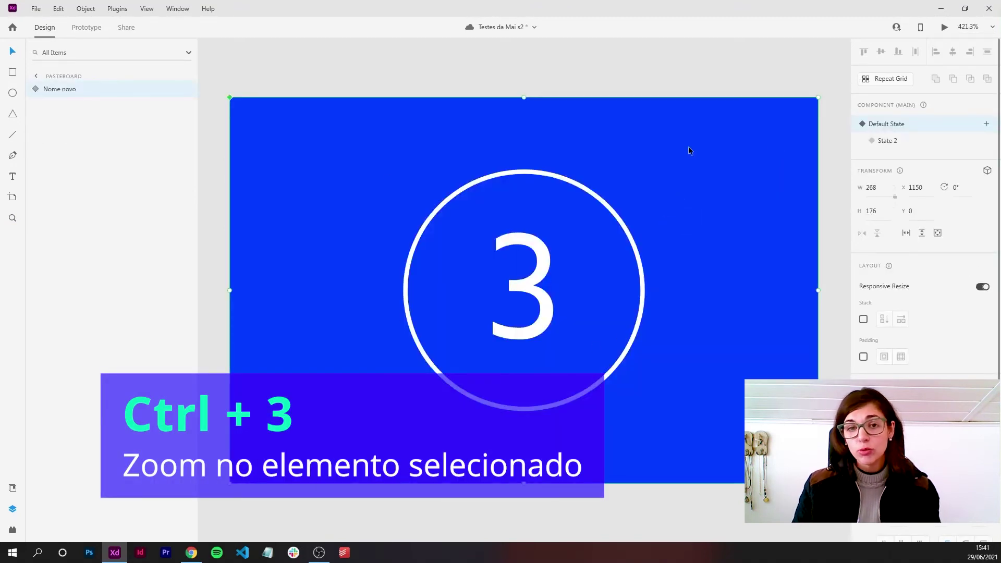
key("ctrl+0")
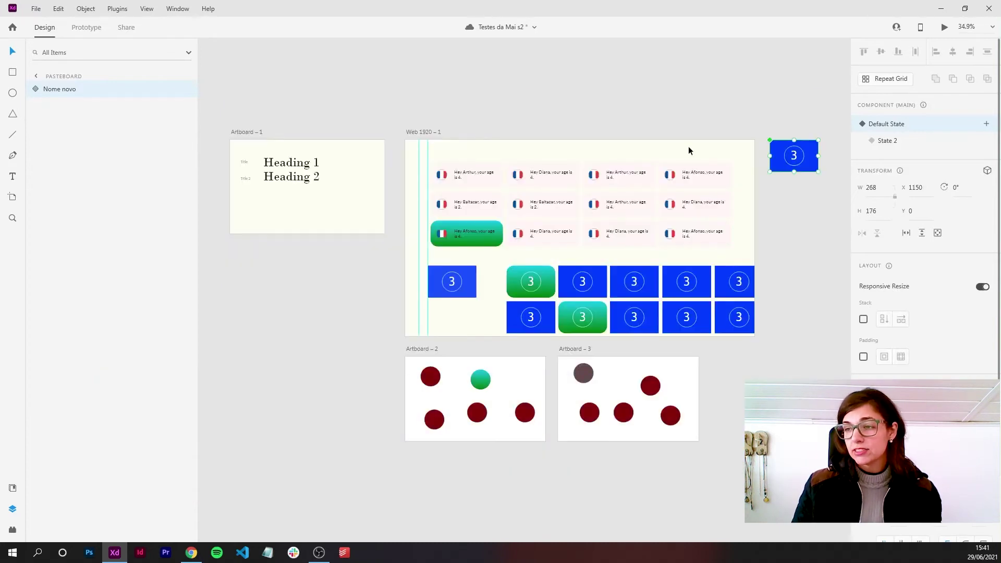
Step: Zoom to the selected Heading 1 text, then back out to all artboards
left_click(496, 236)
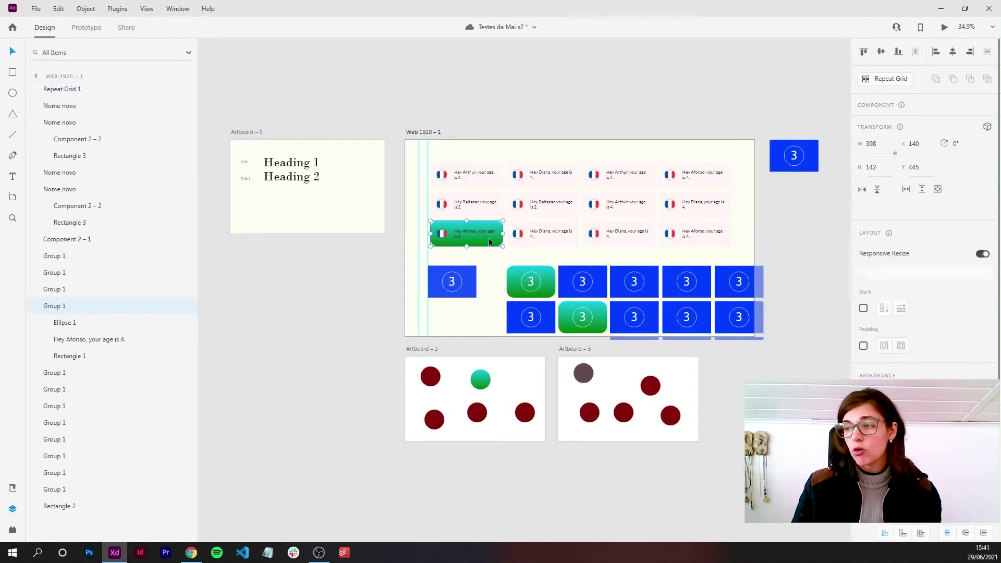
left_click(297, 163)
key("ctrl+3")
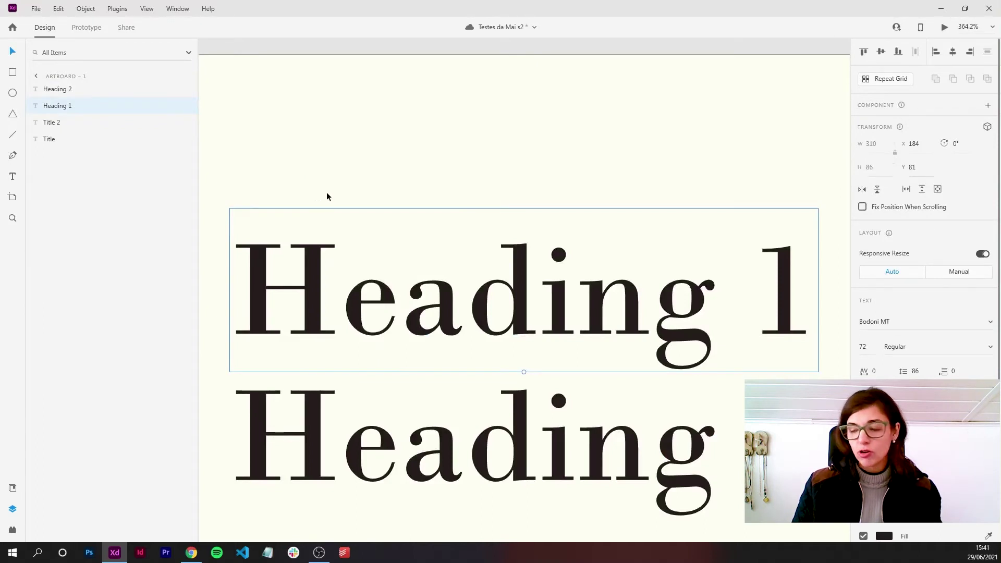
key("ctrl+1")
key("ctrl+2")
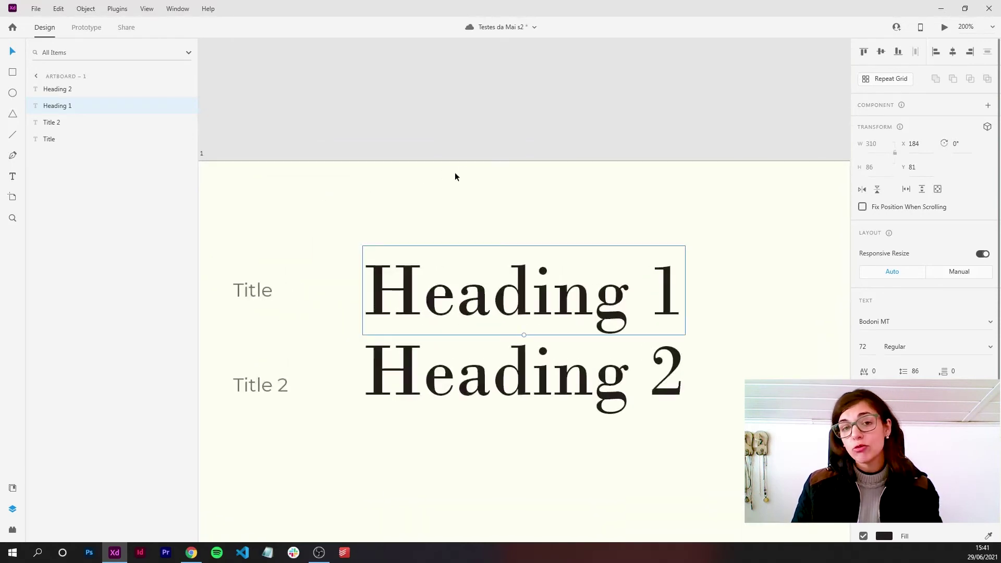
key("ctrl+0")
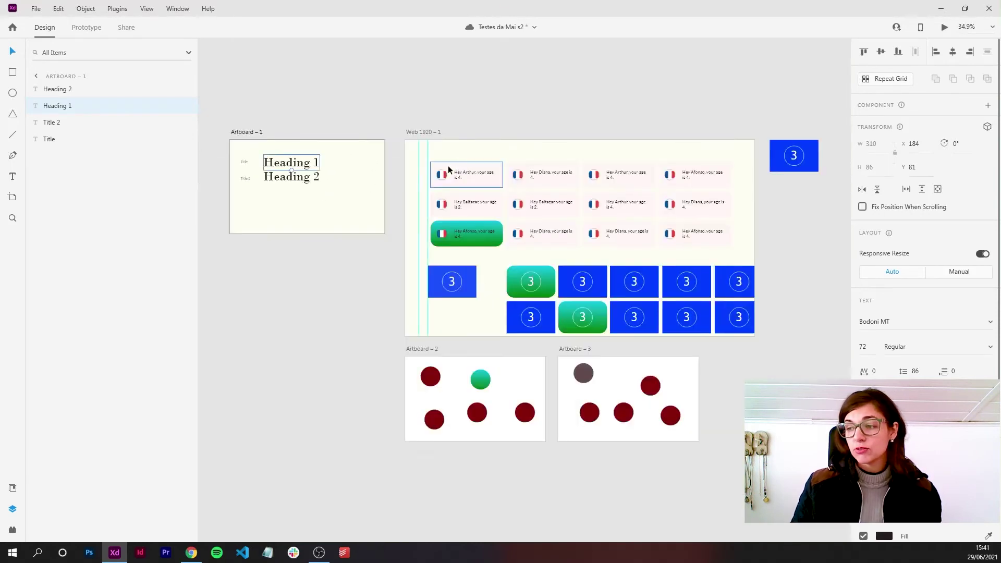
Step: Fit Artboard – 3 to the window and select its top-left grey circle
left_click(573, 351)
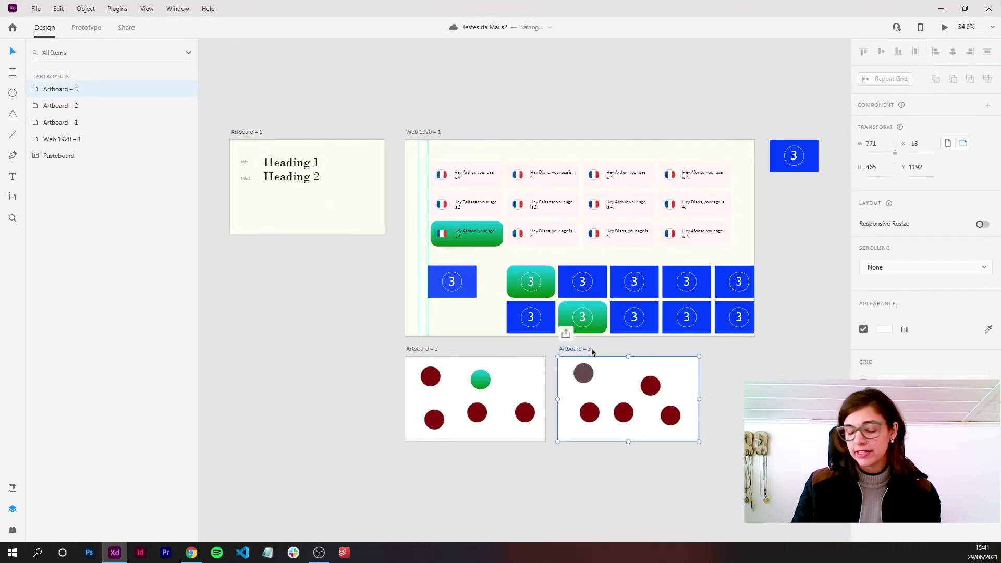
key("ctrl+3")
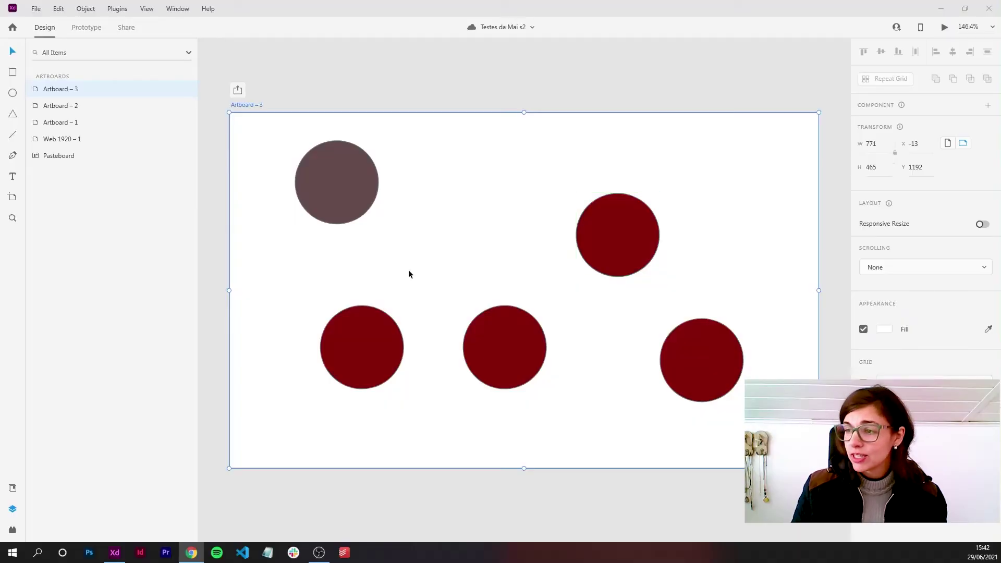
left_click(445, 204)
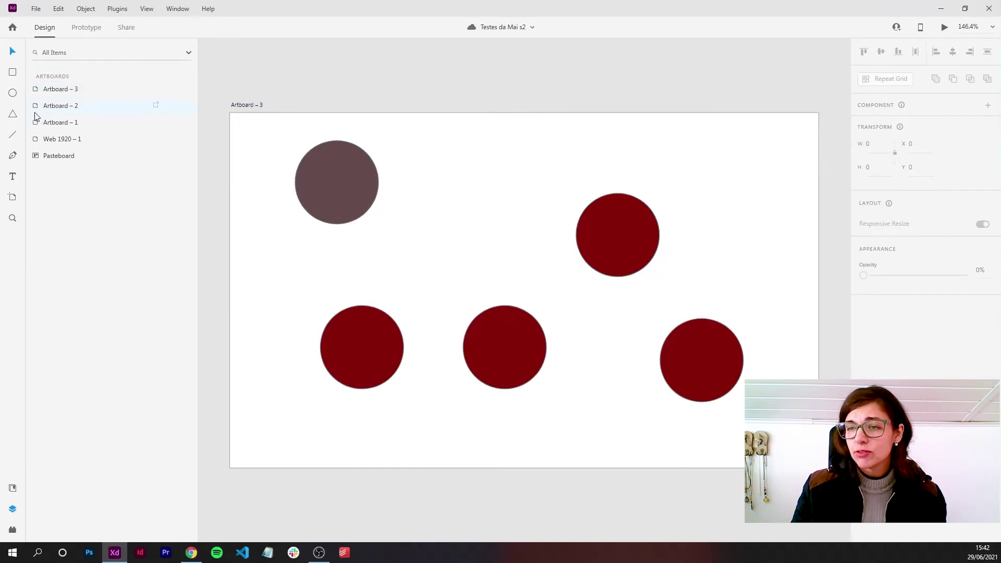
left_click(313, 154)
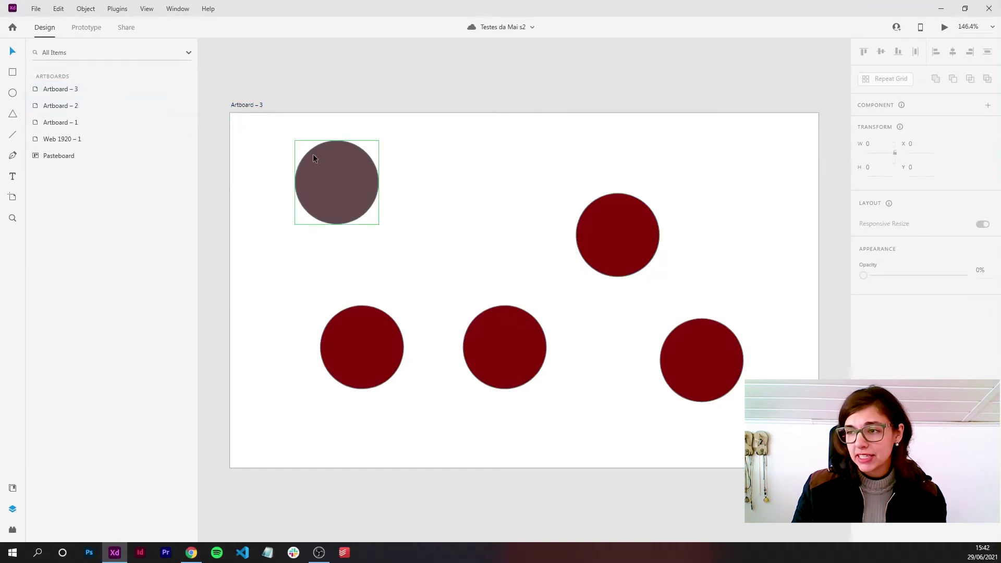
double_click(329, 179)
mouse_move(110, 172)
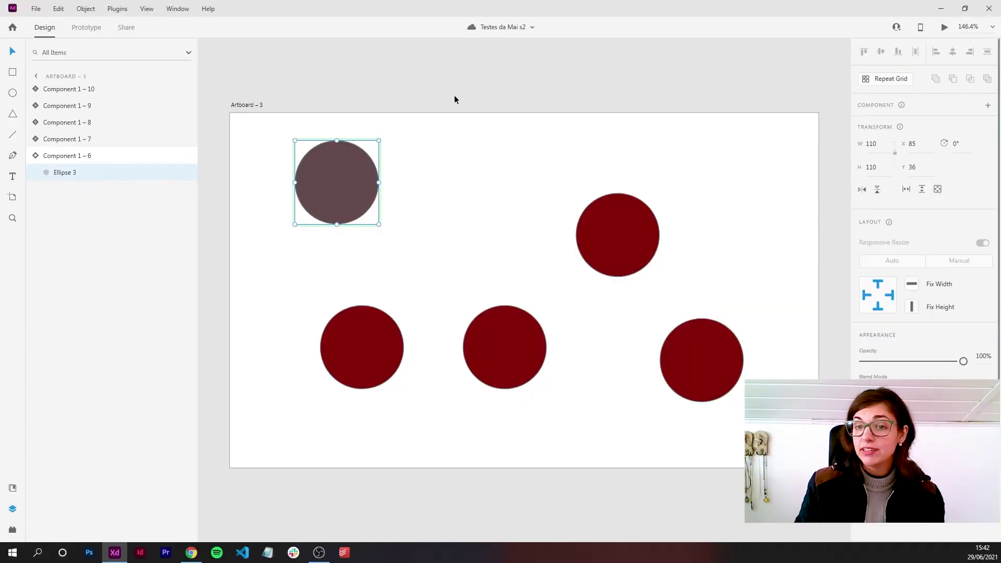
key("ctrl+comma")
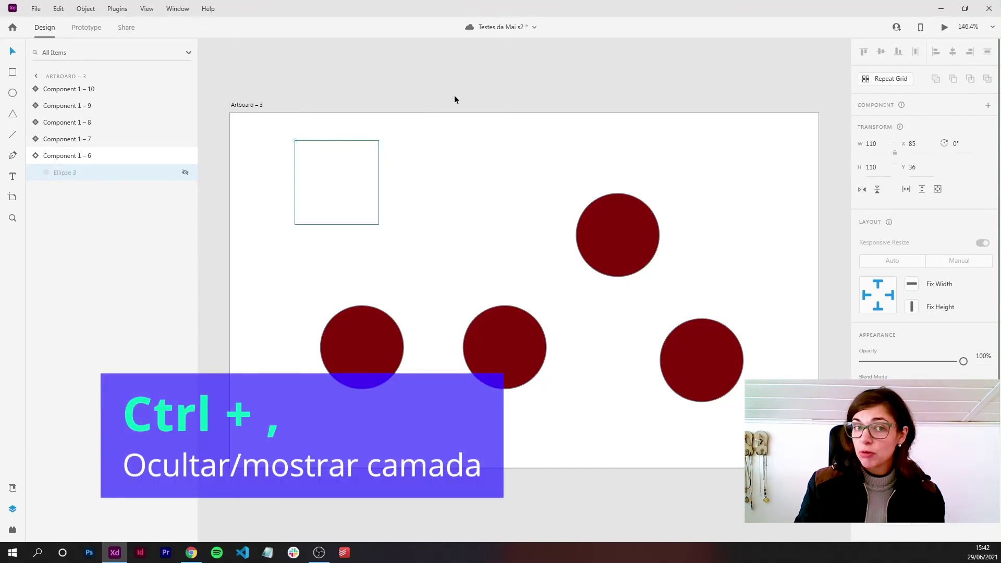
key("ctrl+comma")
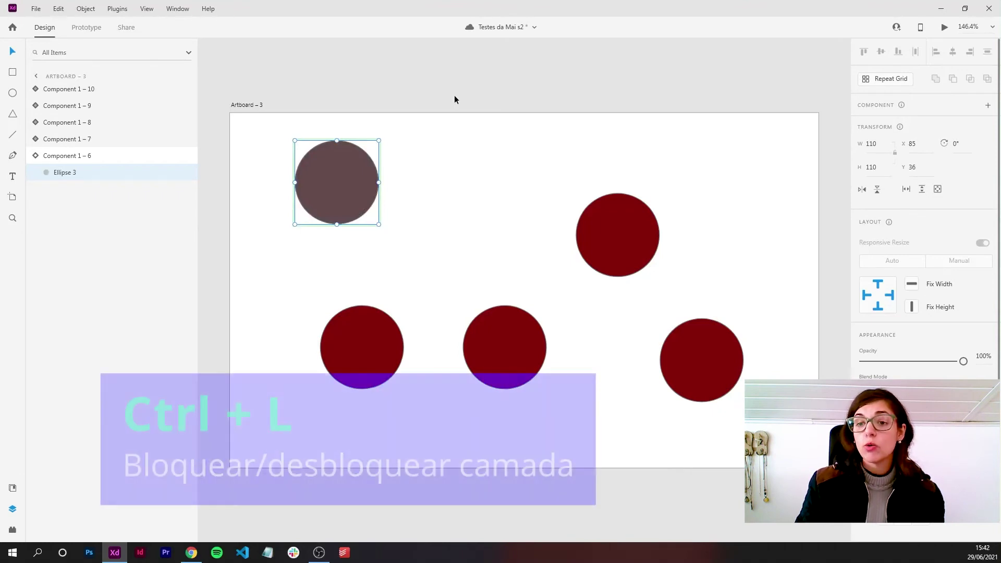
key("ctrl+l")
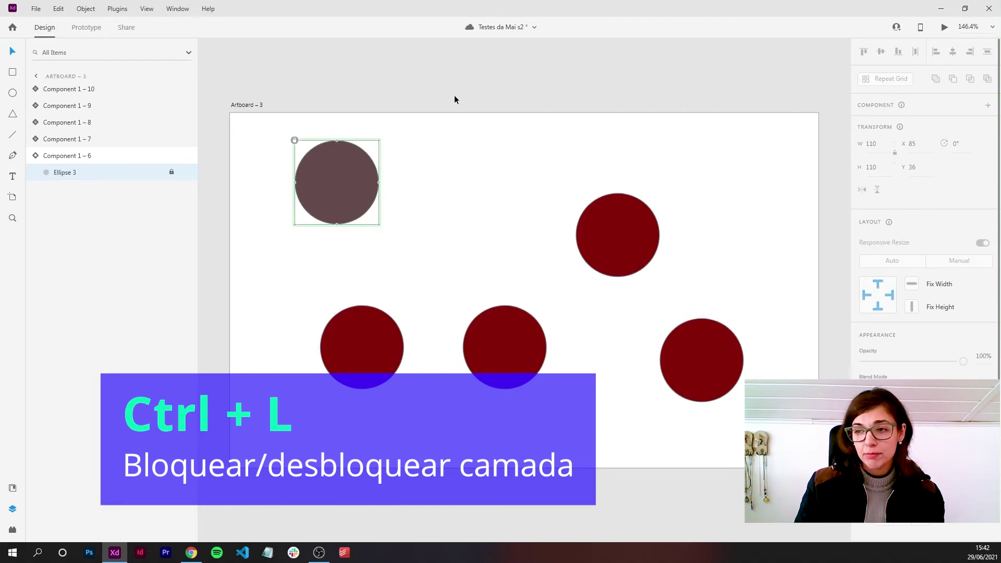
key("ctrl+l")
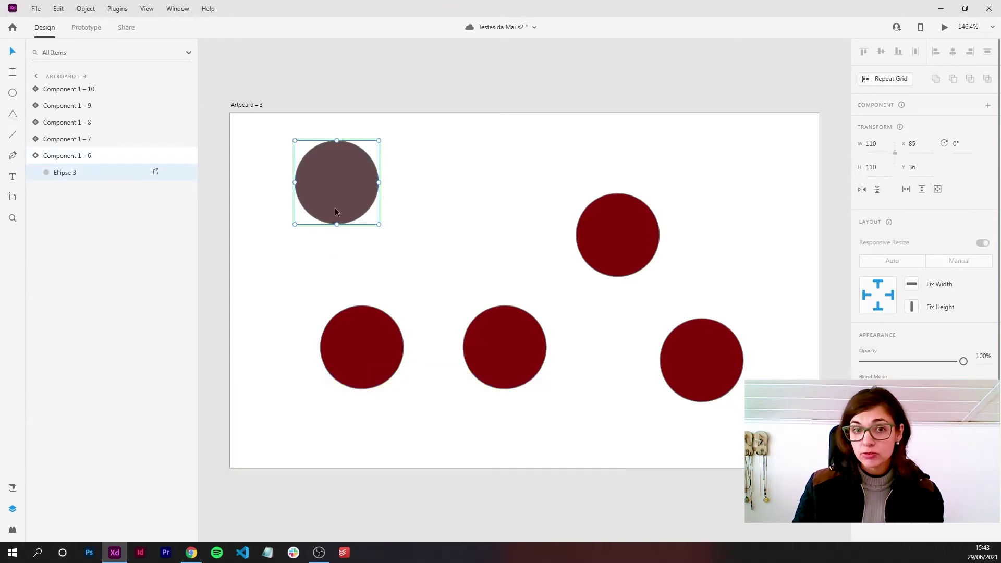
mouse_move(109, 172)
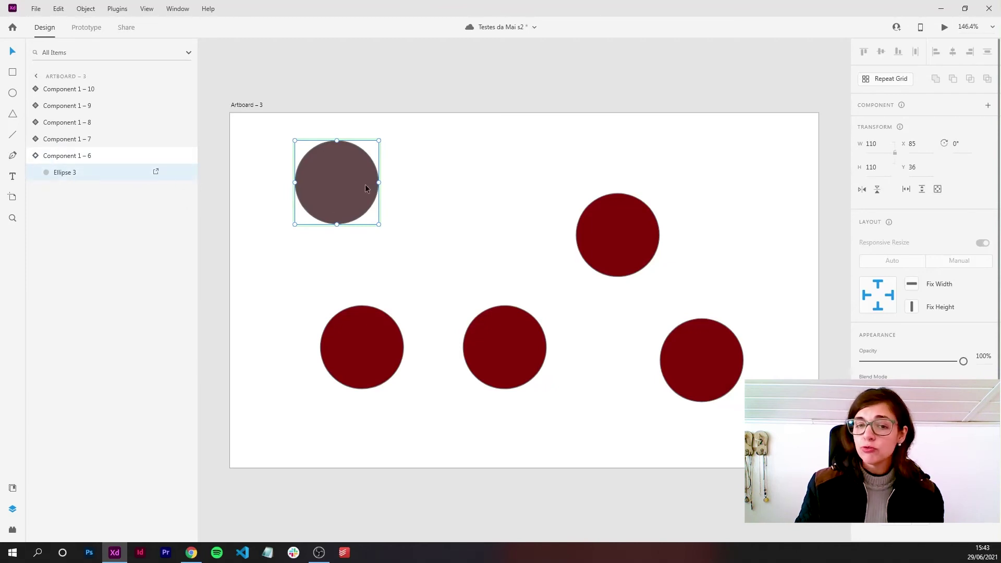
key("ctrl+comma")
key("ctrl+comma")
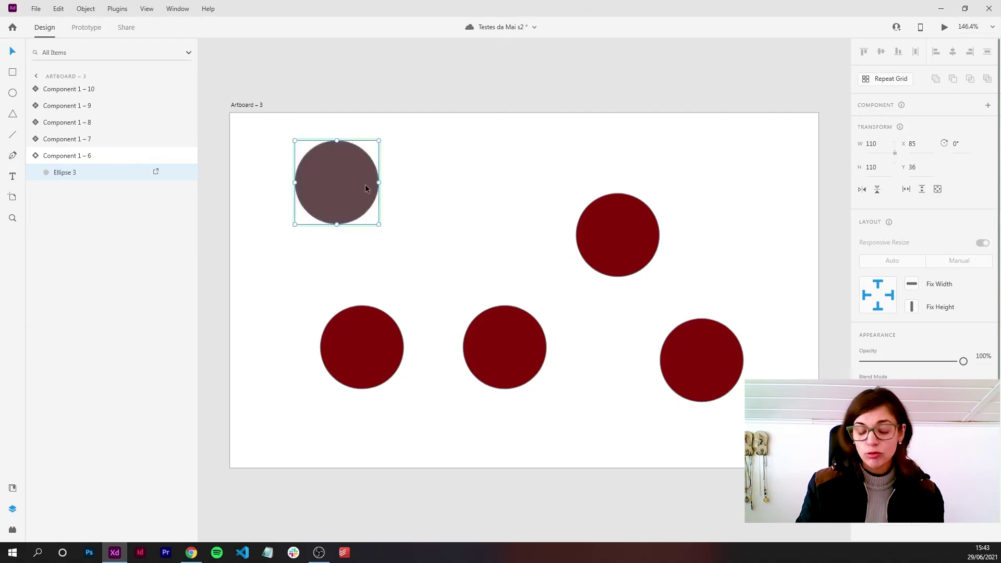
key("ctrl+l")
key("ctrl+l")
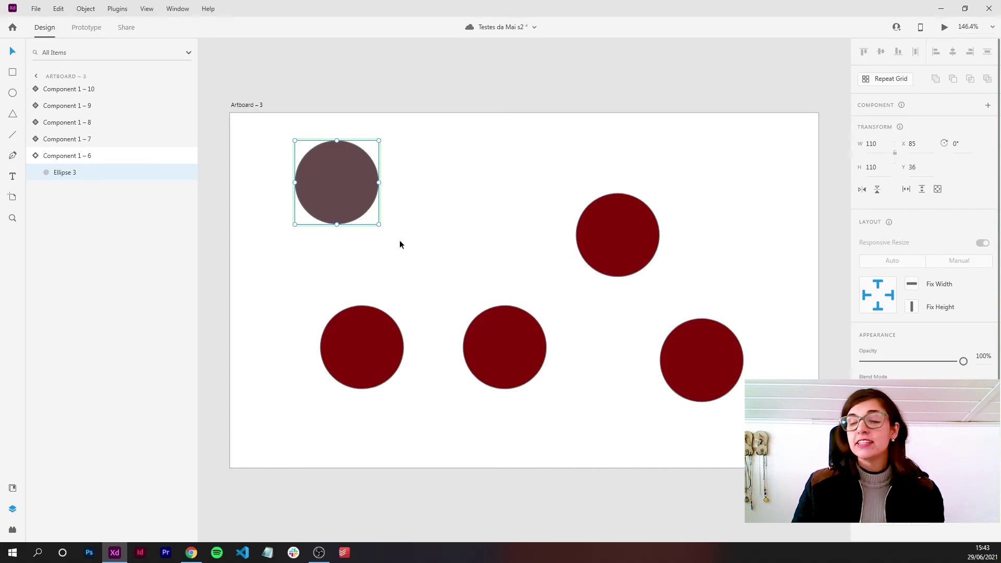
left_click(383, 268)
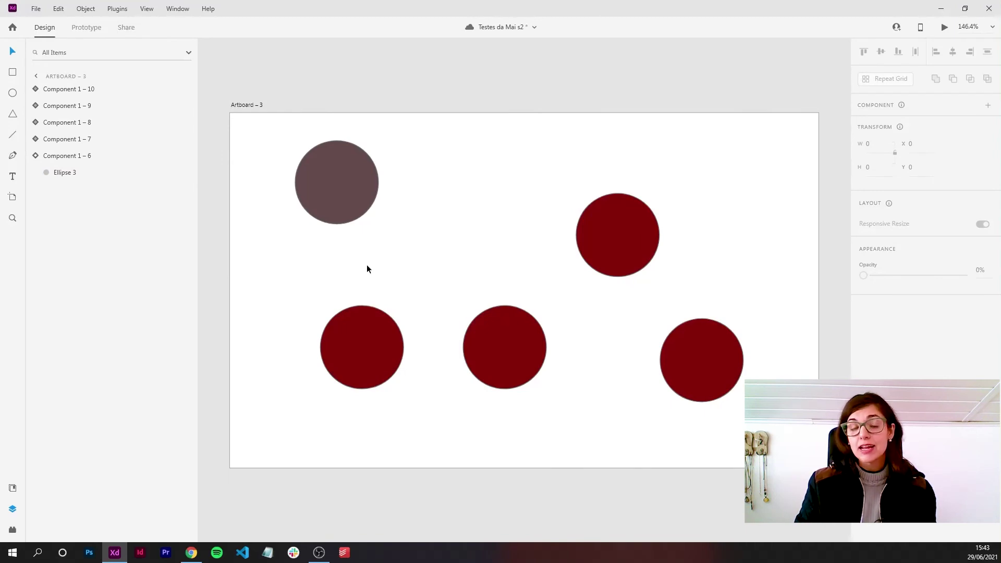
left_click(337, 182)
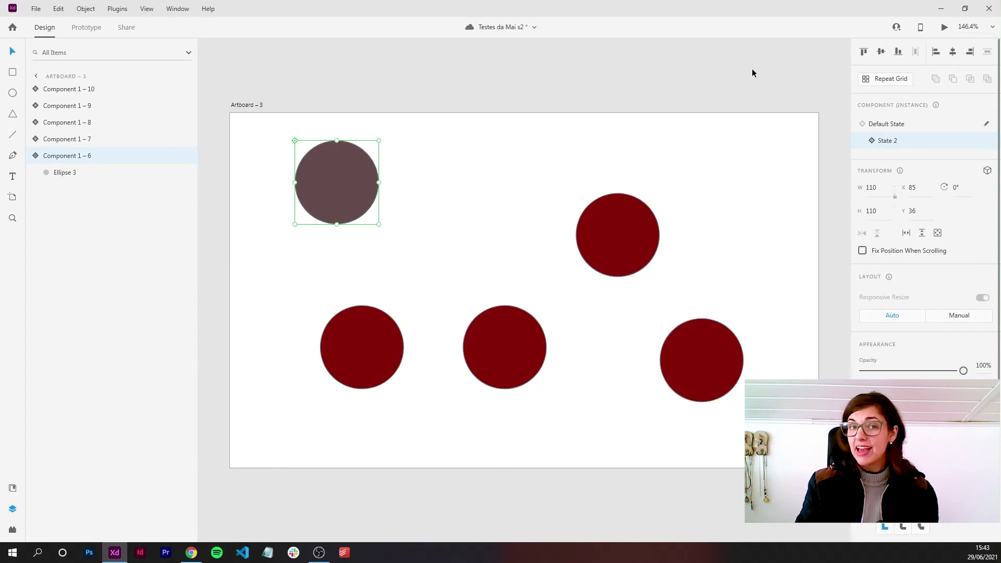
key("ctrl+minus")
key("ctrl+minus")
Step: Trial top and bottom alignments on the five circles, then middle-align and distribute them horizontally
left_click_drag(499, 271, 608, 275)
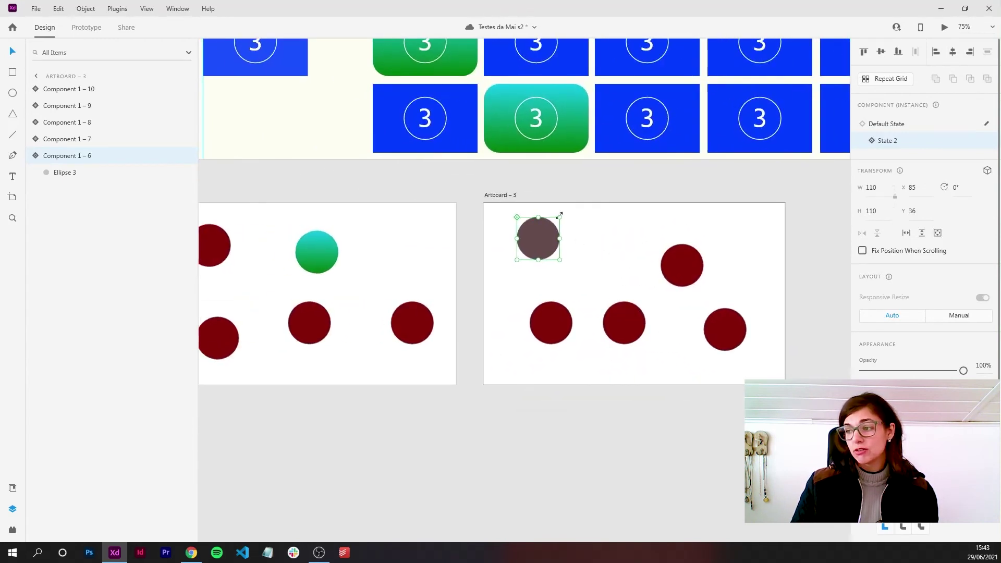
mouse_move(495, 210)
left_mouse_down()
mouse_move(574, 344)
mouse_move(714, 371)
mouse_move(791, 350)
mouse_move(707, 248)
mouse_move(688, 366)
mouse_move(765, 368)
left_mouse_up()
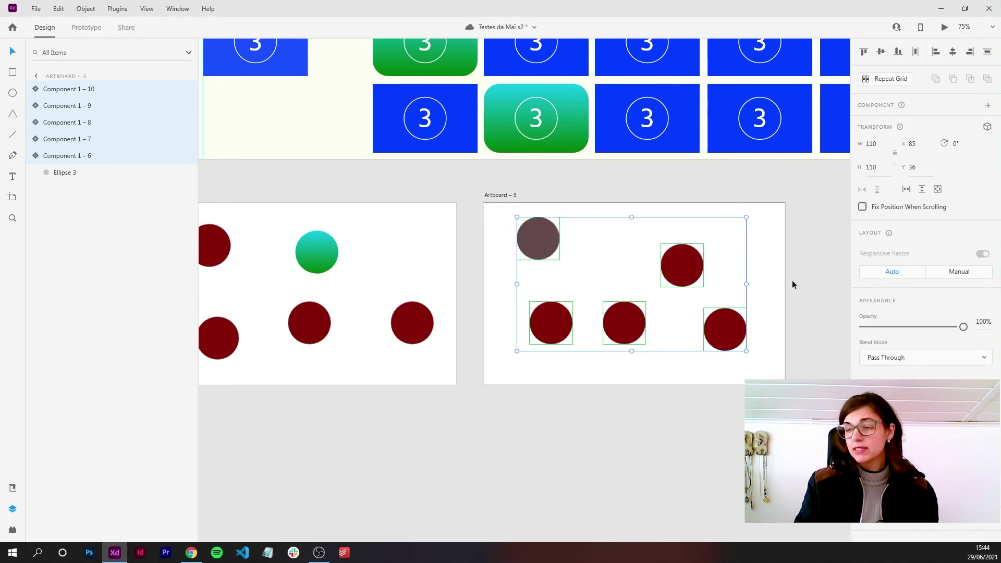
key("shift+m")
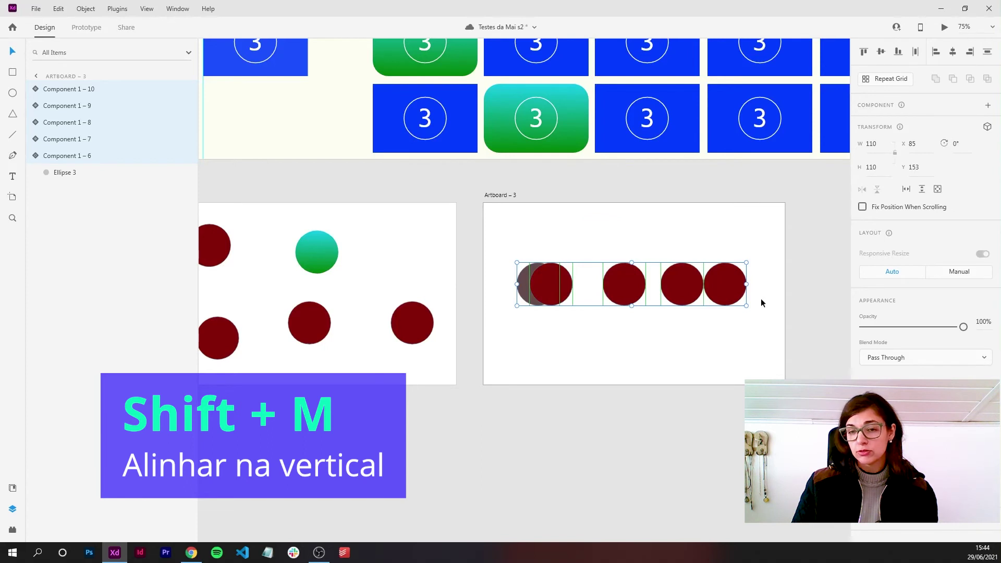
key("ctrl+z")
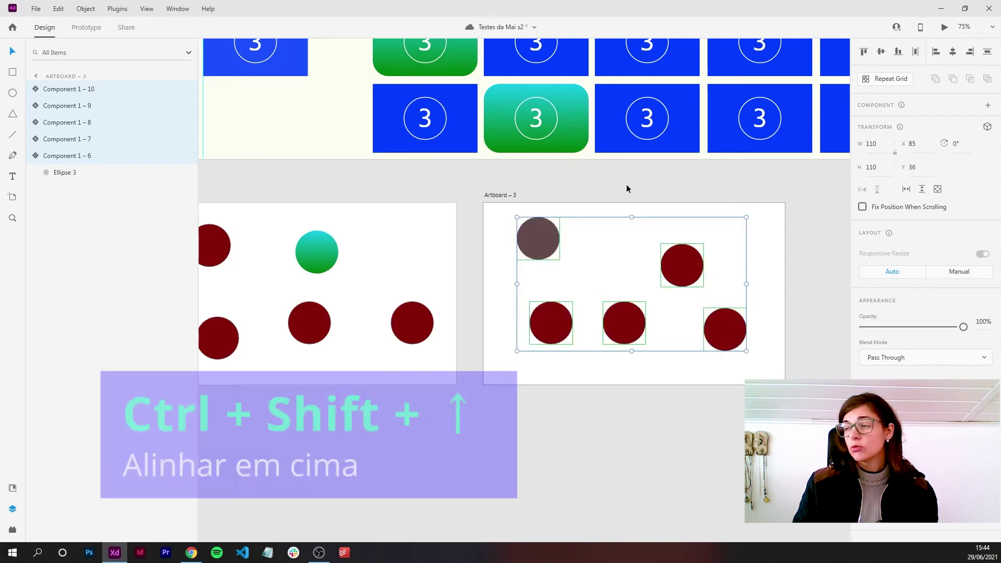
key("ctrl+shift+Up")
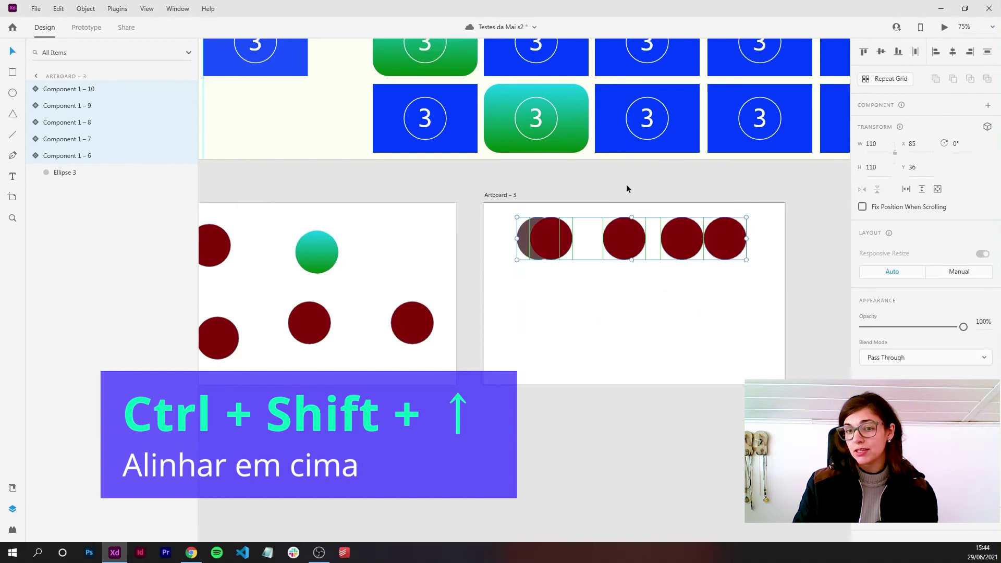
key("ctrl+z")
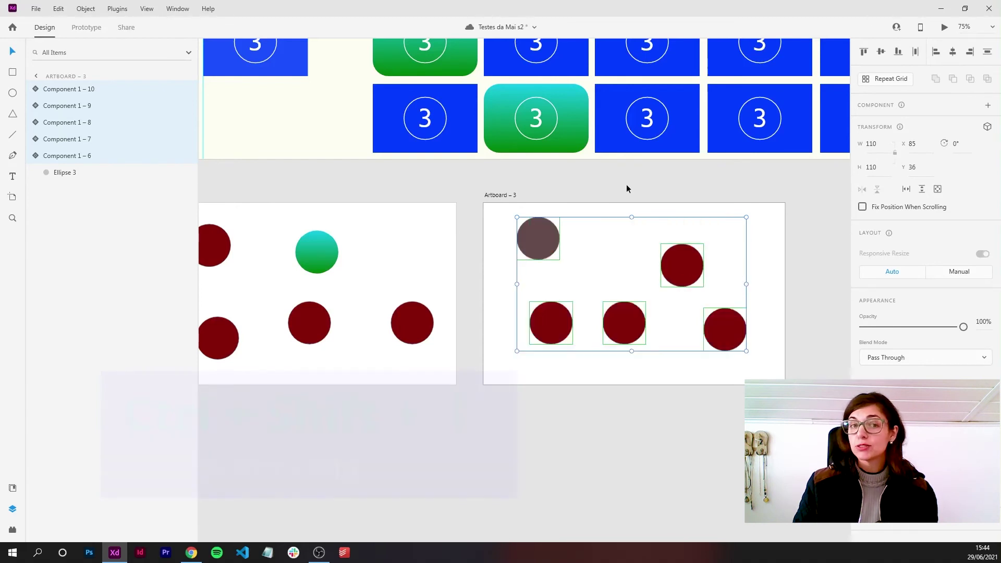
key("ctrl+shift+Down")
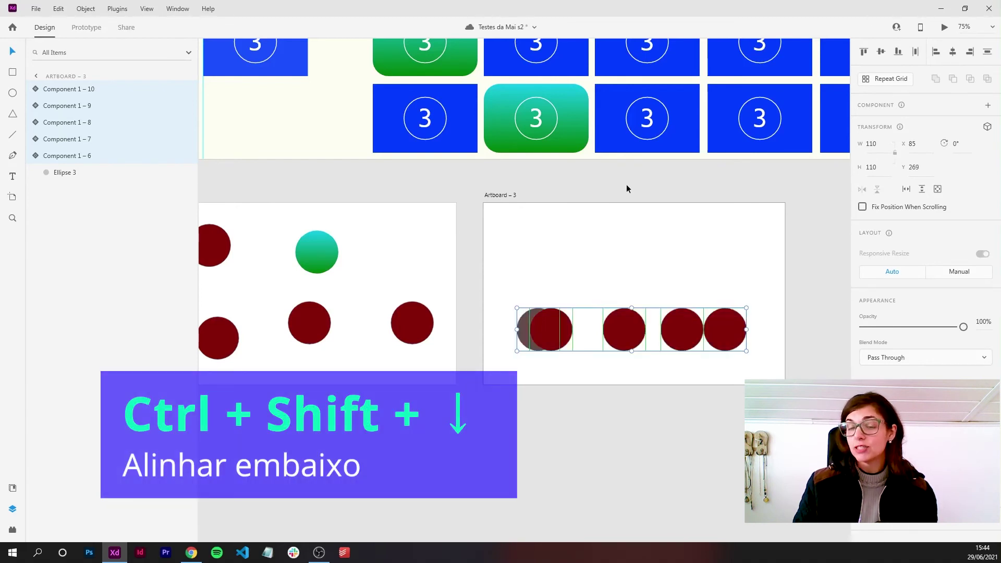
key("ctrl+z")
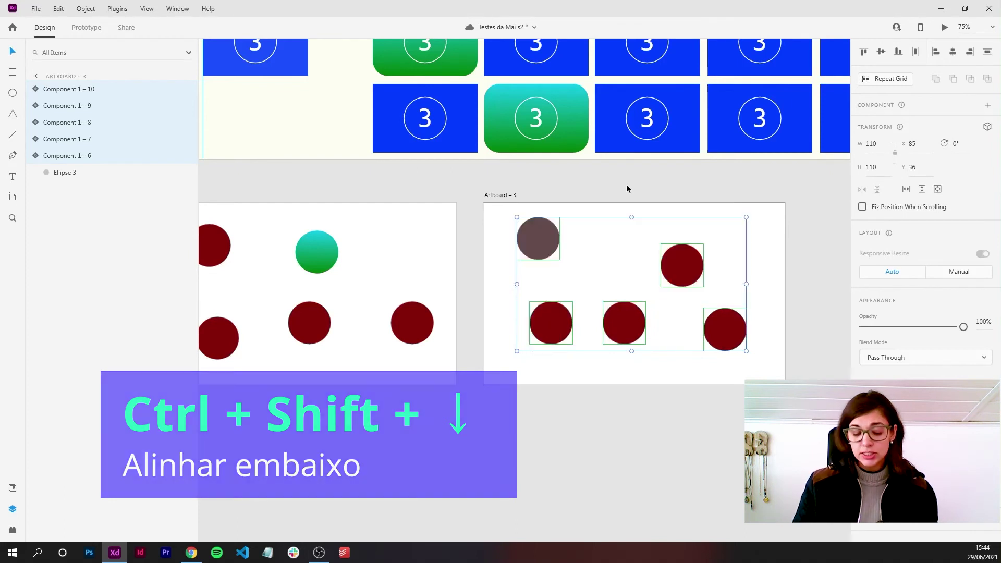
key("shift+m")
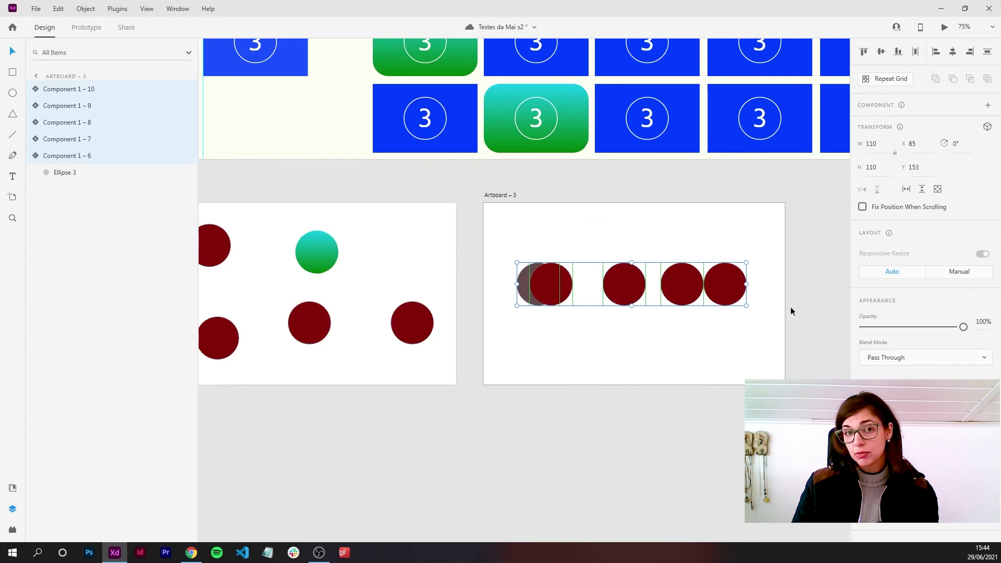
key("ctrl+shift+h")
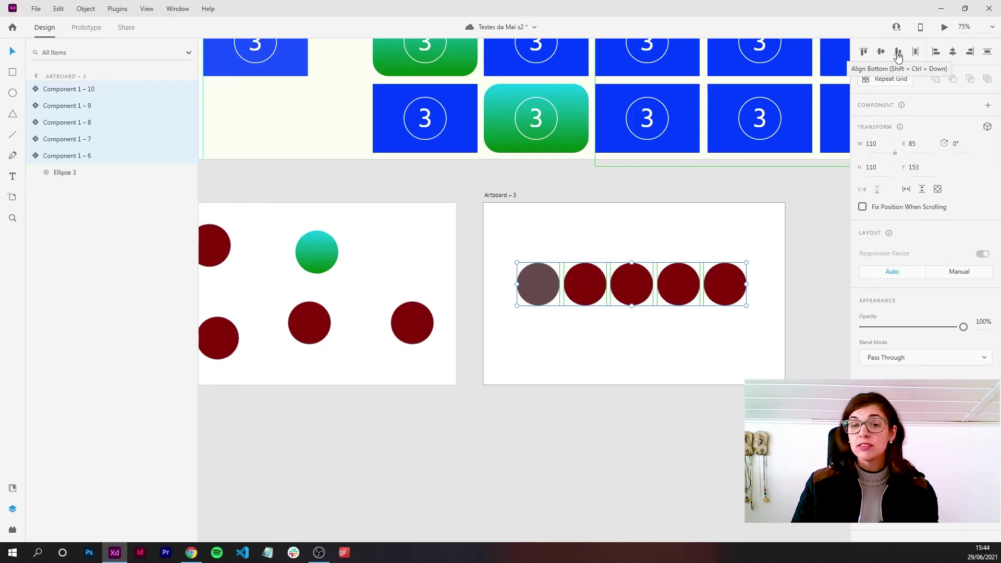
Step: Bring Artboard – 2 into view and marquee-select its six circles
left_click(894, 55)
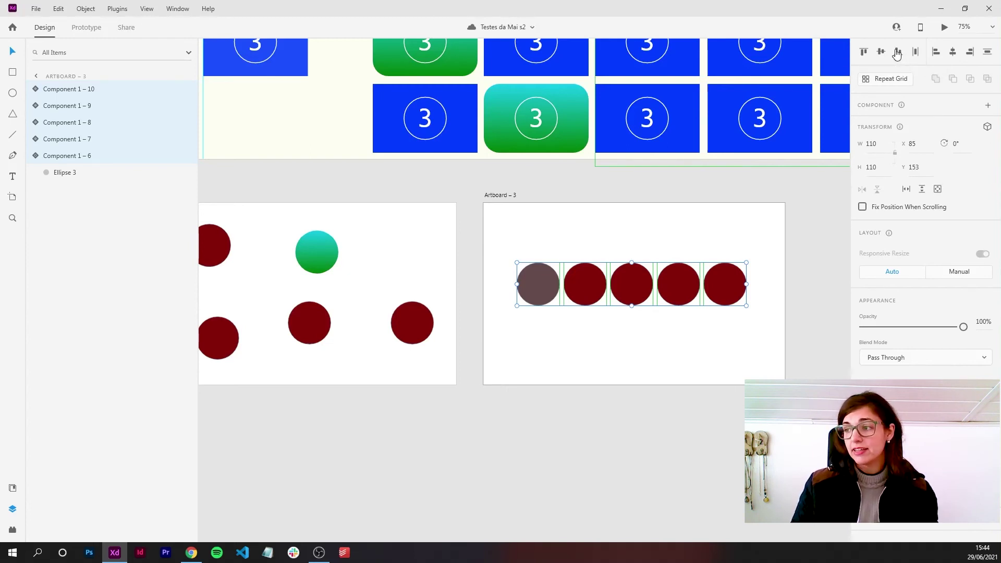
left_click(530, 245)
left_click_drag(244, 248, 407, 240)
mouse_move(333, 218)
left_mouse_down()
mouse_move(542, 346)
mouse_move(637, 307)
left_mouse_up()
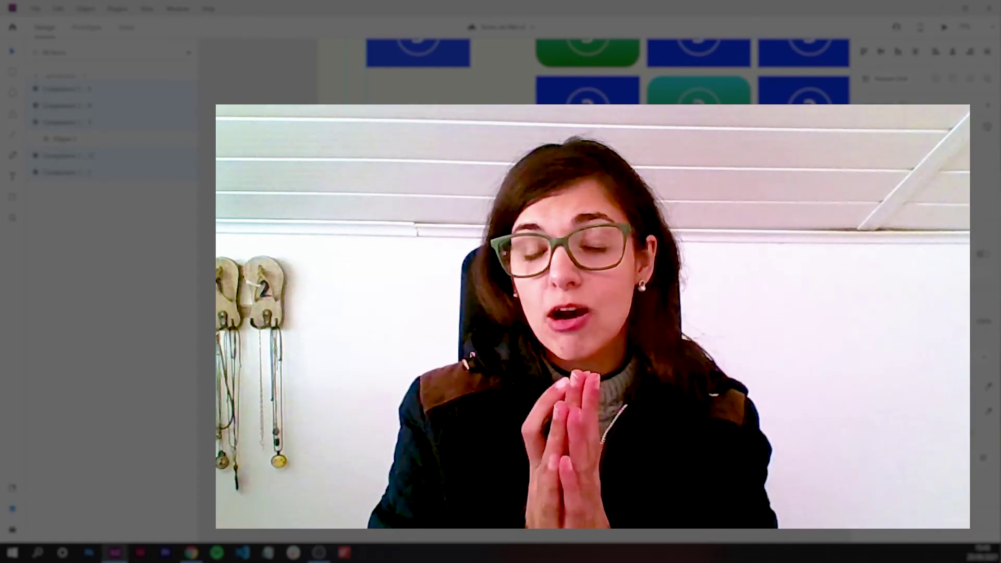
key("shift+c")
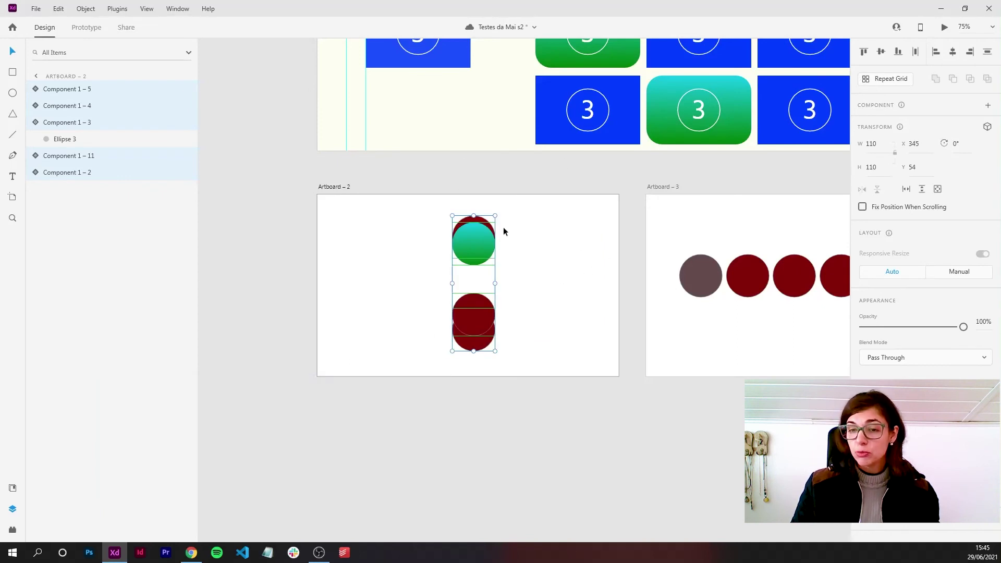
key("ctrl+shift+v")
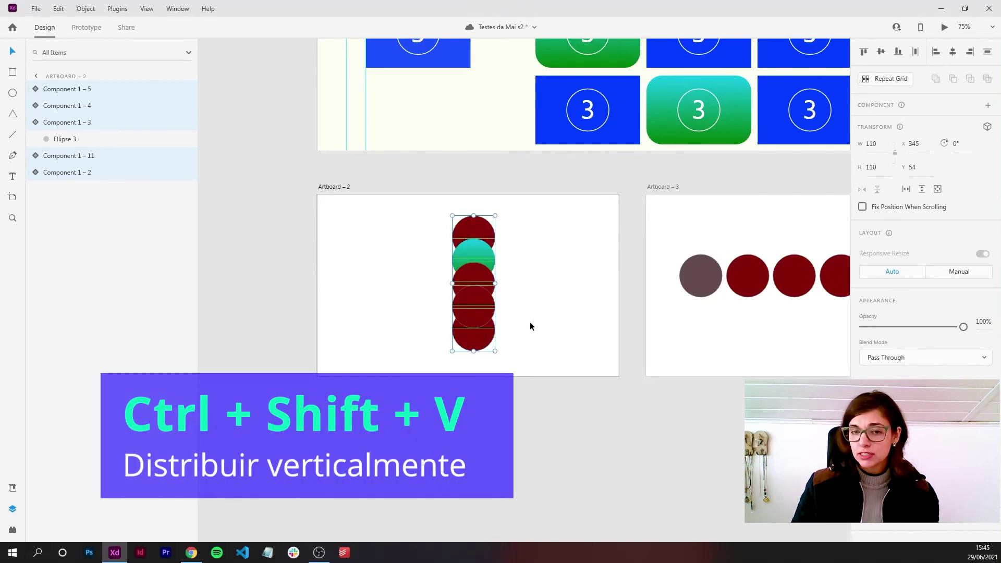
left_click(473, 334)
left_click_drag(474, 333, 474, 399)
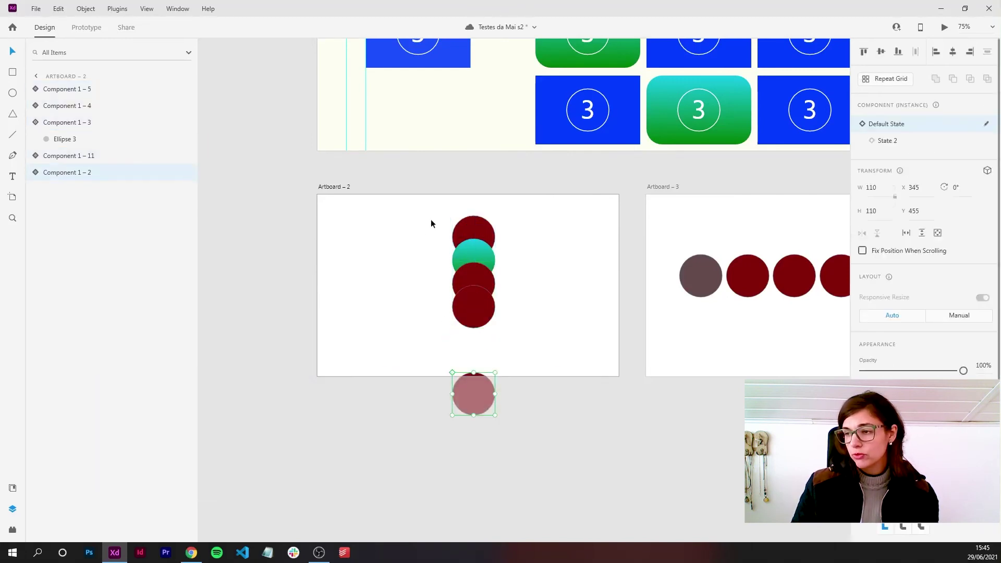
left_click_drag(430, 224, 529, 405)
key("ctrl+shift+v")
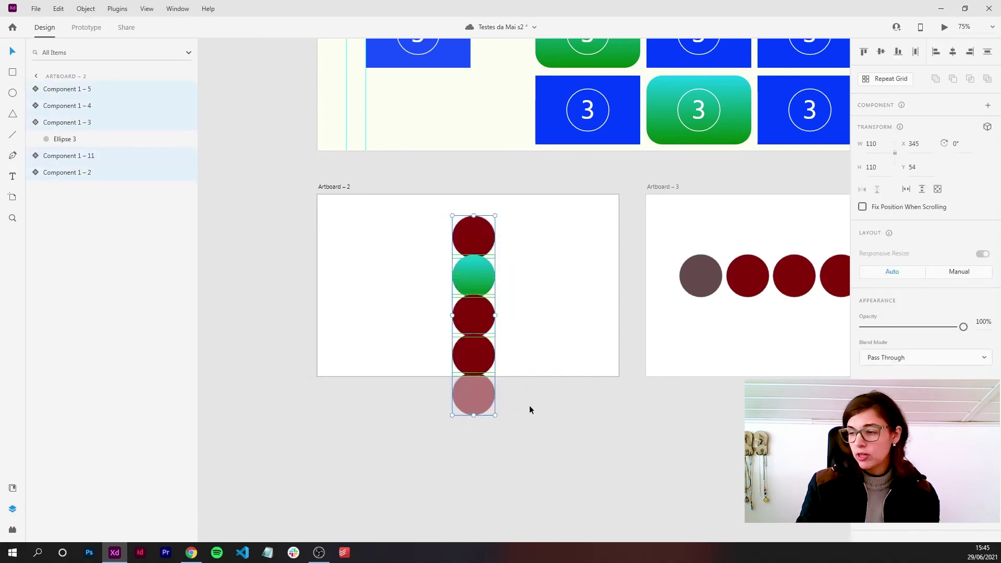
left_click(529, 405)
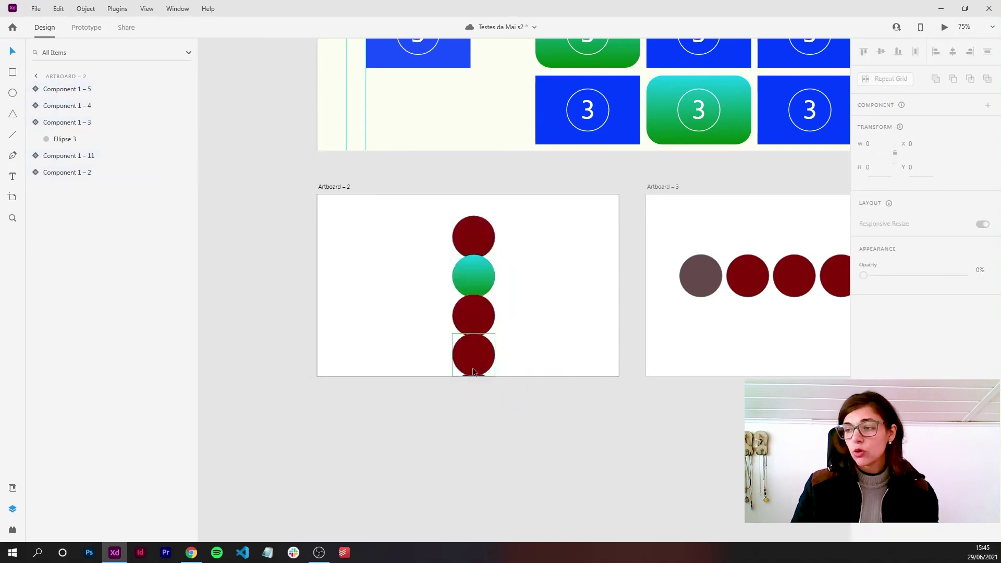
key("ctrl+z")
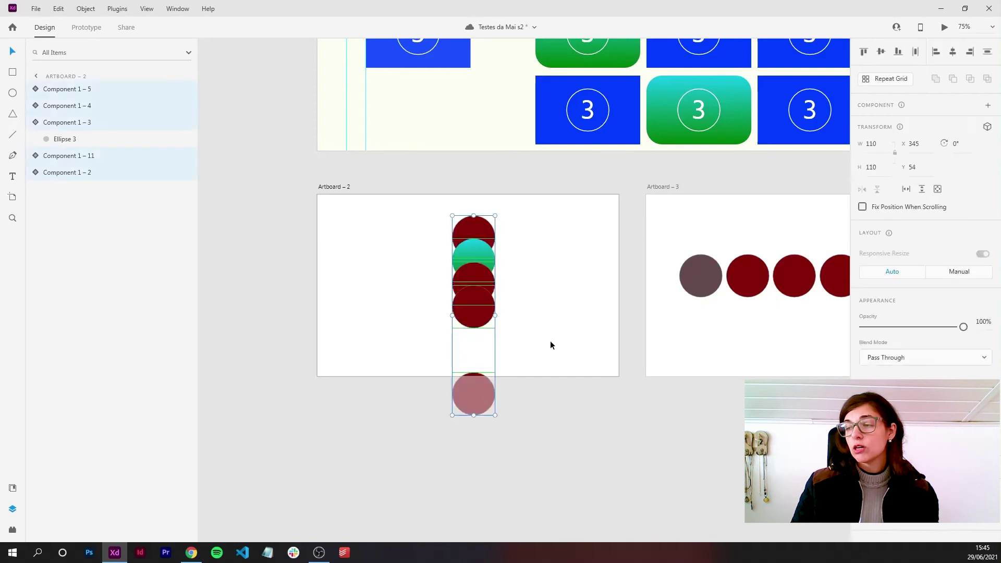
key("ctrl+z")
key("ctrl+z")
left_click(436, 312)
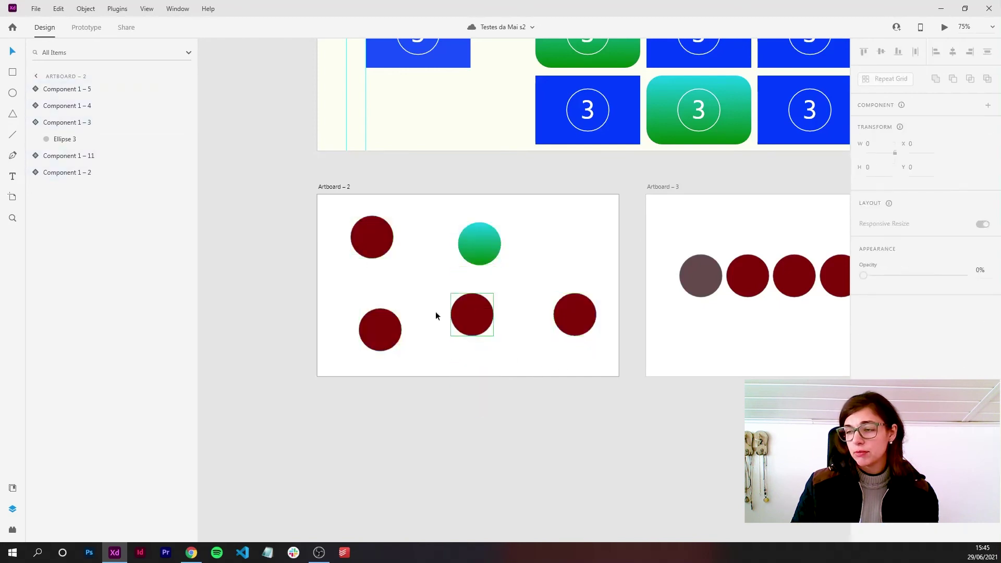
left_click_drag(323, 196, 608, 367)
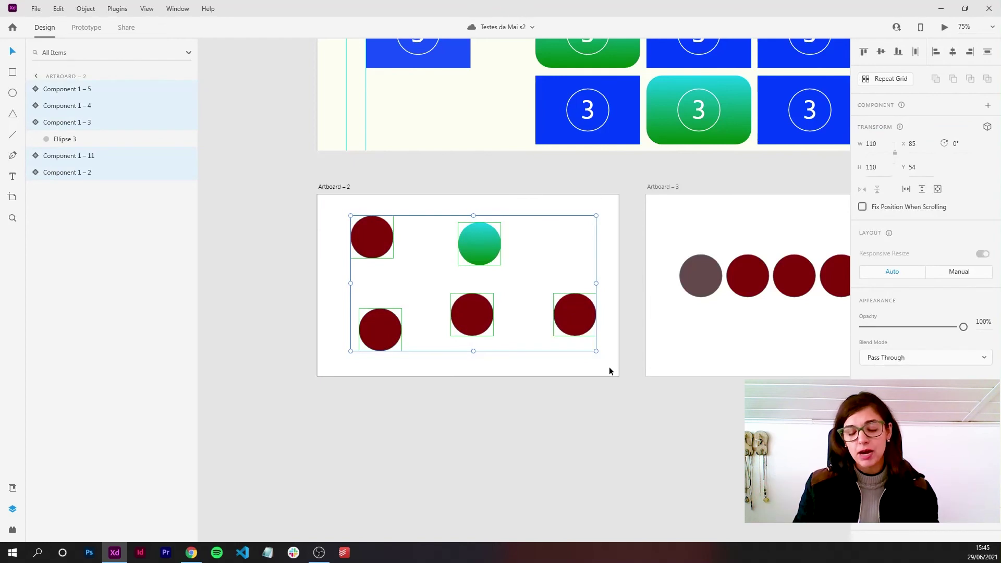
key("ctrl+shift+Left")
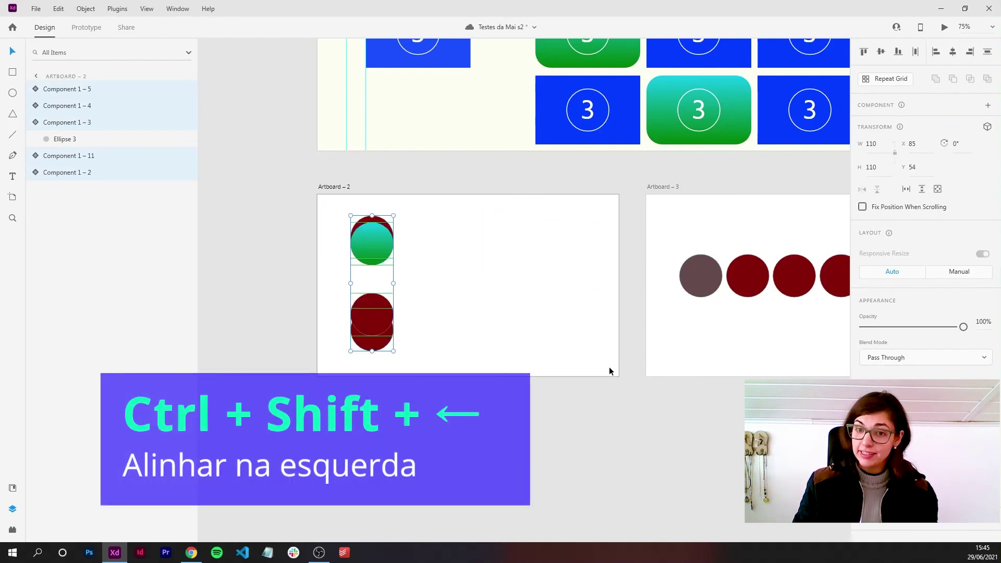
key("ctrl+z")
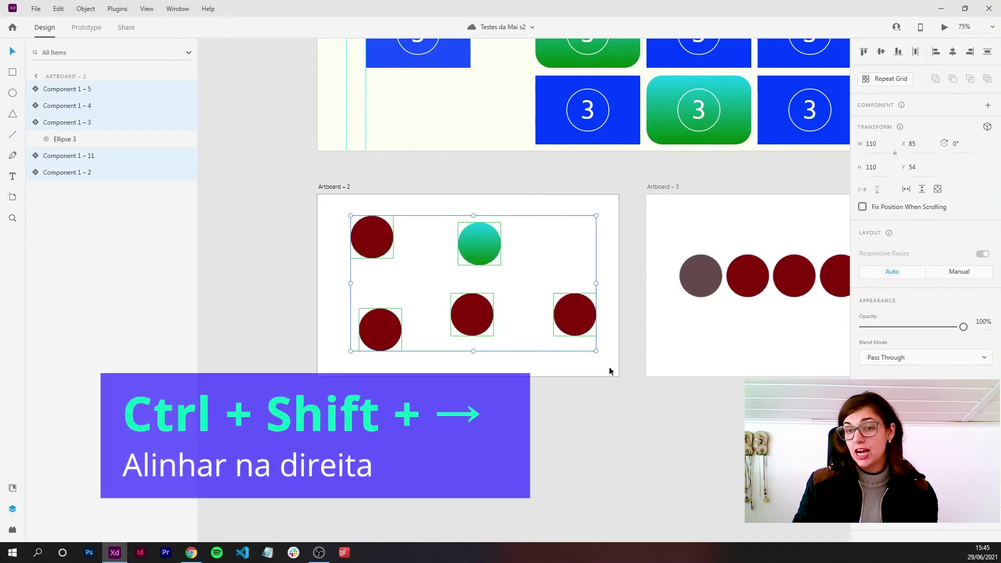
key("ctrl+shift+Right")
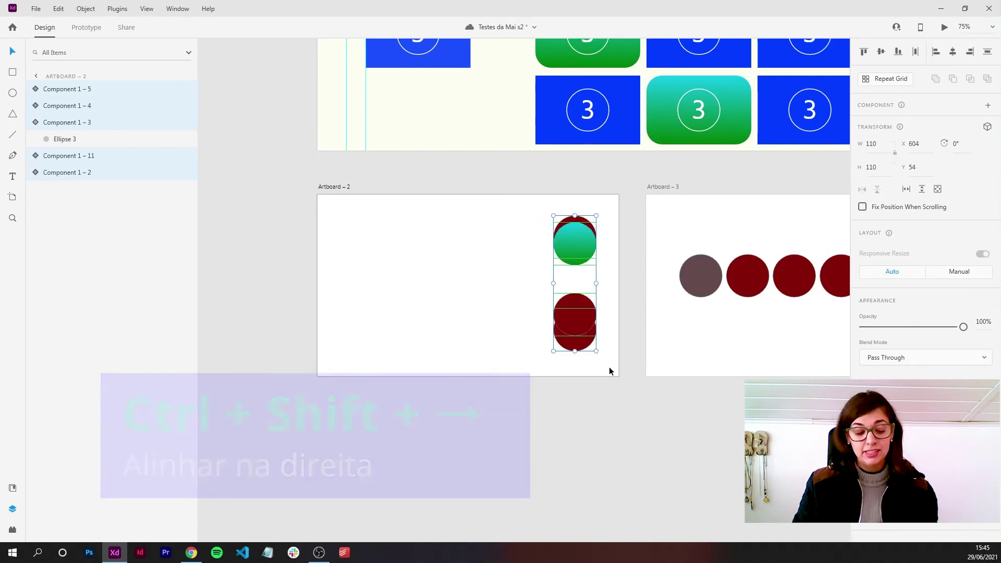
key("ctrl+z")
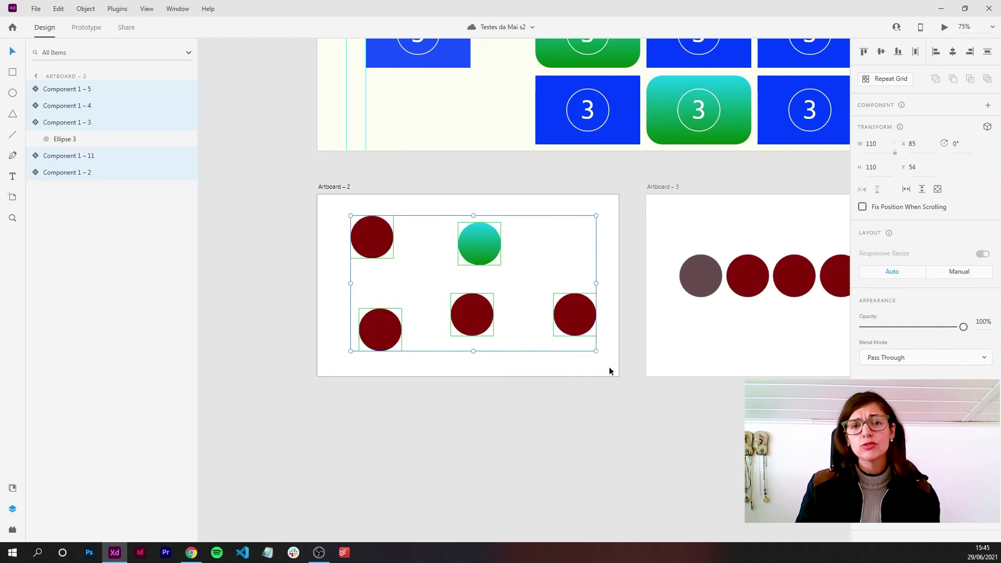
left_click(509, 258)
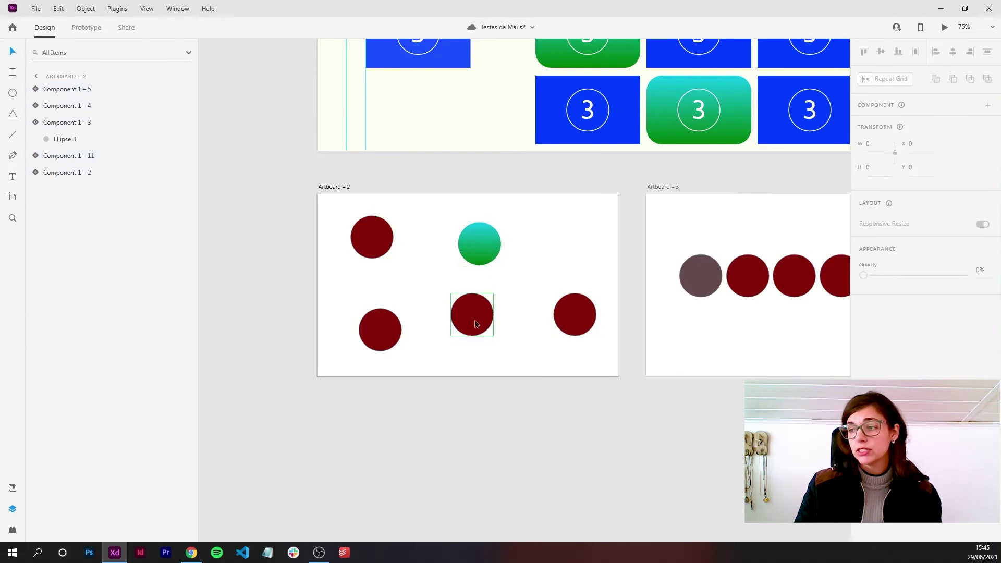
Step: Zoom in on Artboard – 2 and nudge the teal circle slightly right
scroll(512, 285, "up", 1)
left_click_drag(490, 310, 456, 355)
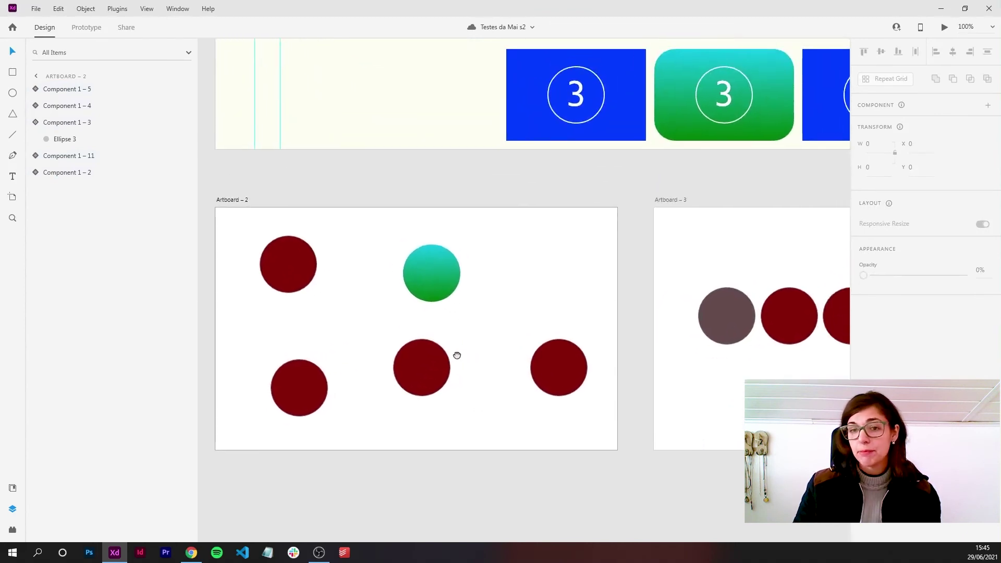
left_click(420, 375)
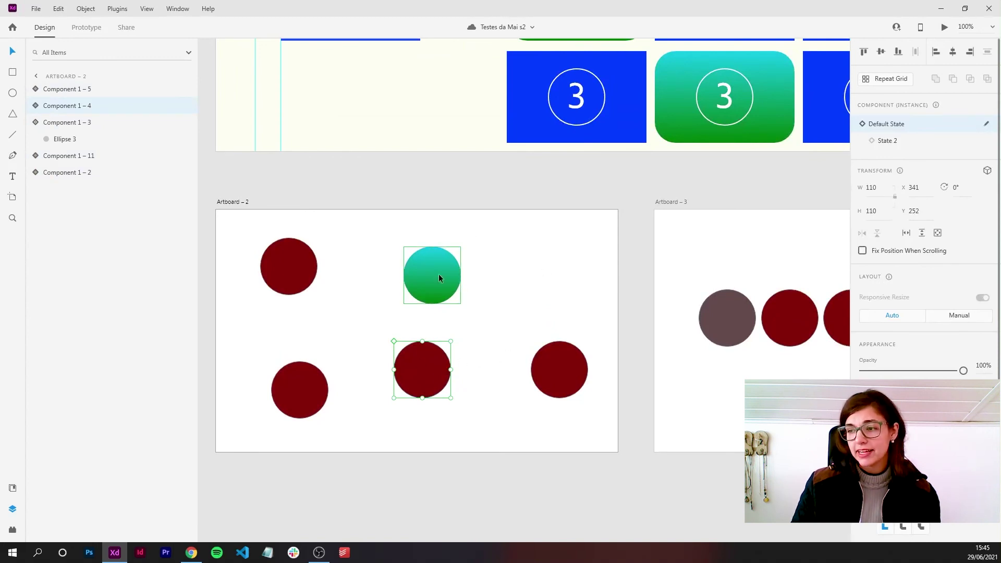
left_click_drag(439, 274, 441, 276)
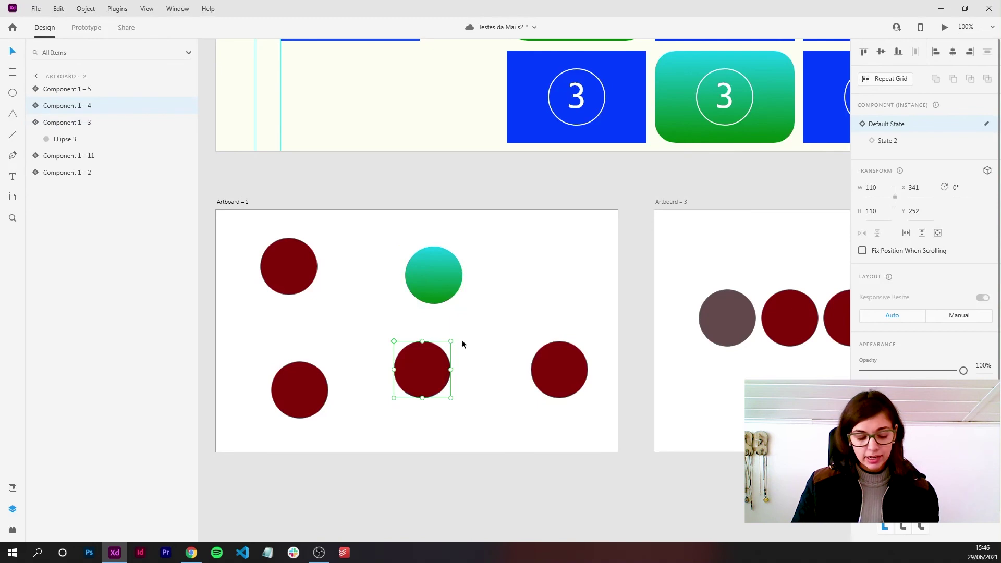
Step: Hold Alt to measure distances from the bottom-middle red circle to its neighbours
key("alt")
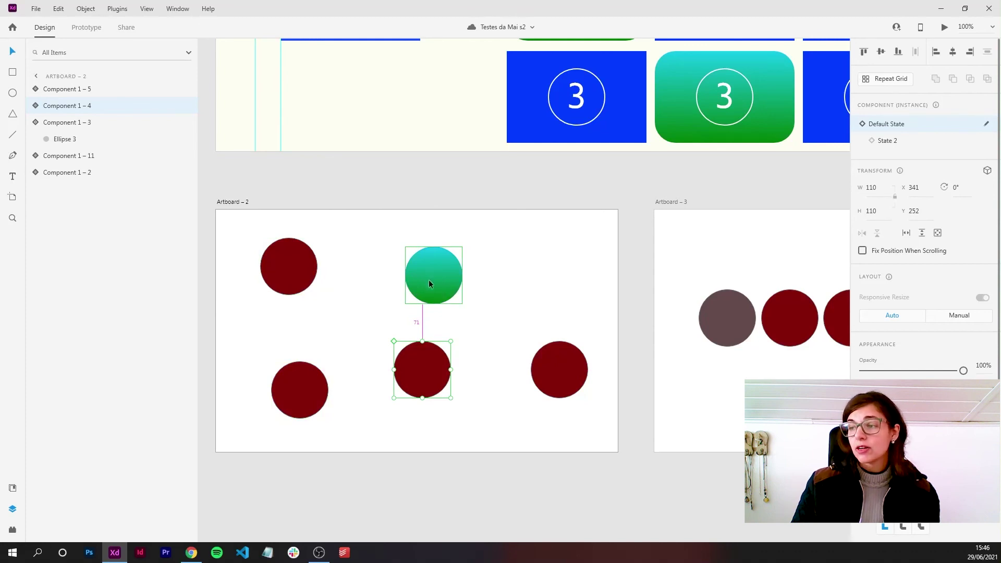
left_click(492, 241)
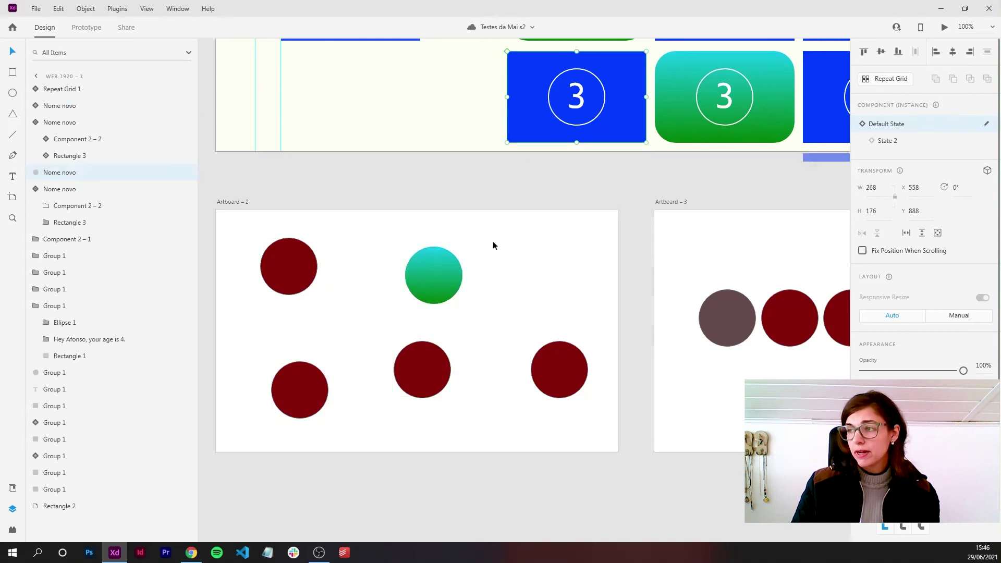
left_click(421, 364)
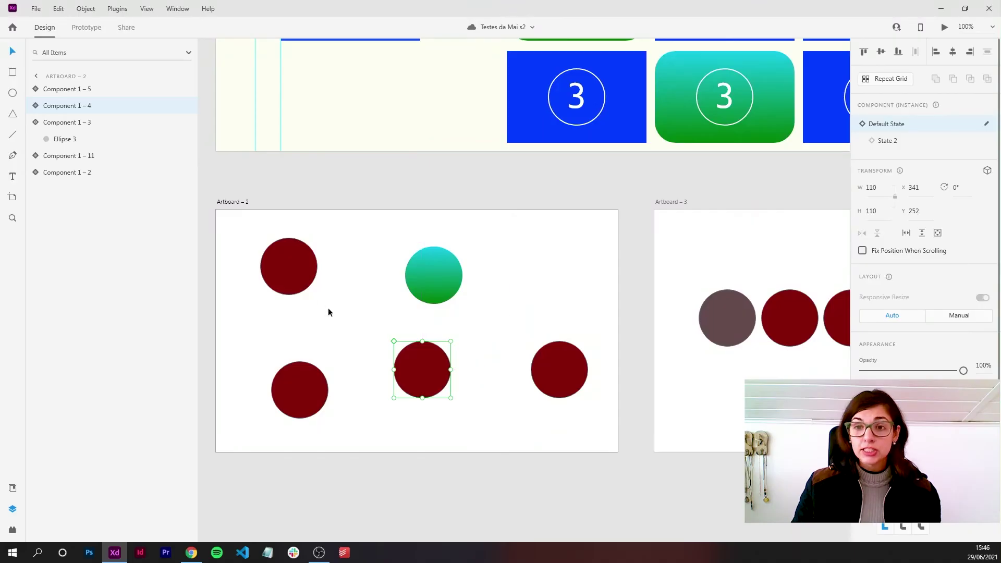
left_click(345, 366)
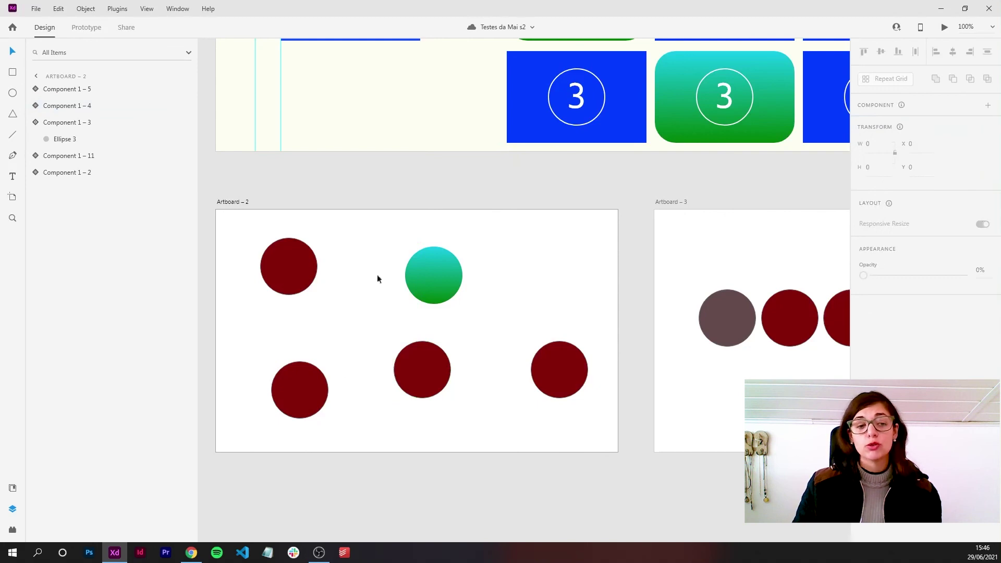
Step: Fit all artboards in view and select the Web 1920 – 1 artboard
key("ctrl+0")
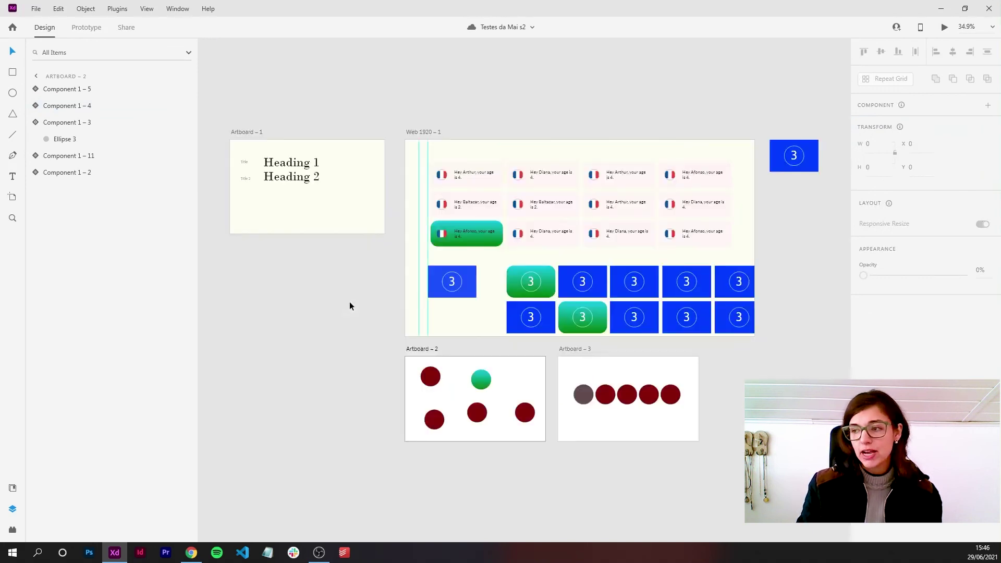
left_click(415, 133)
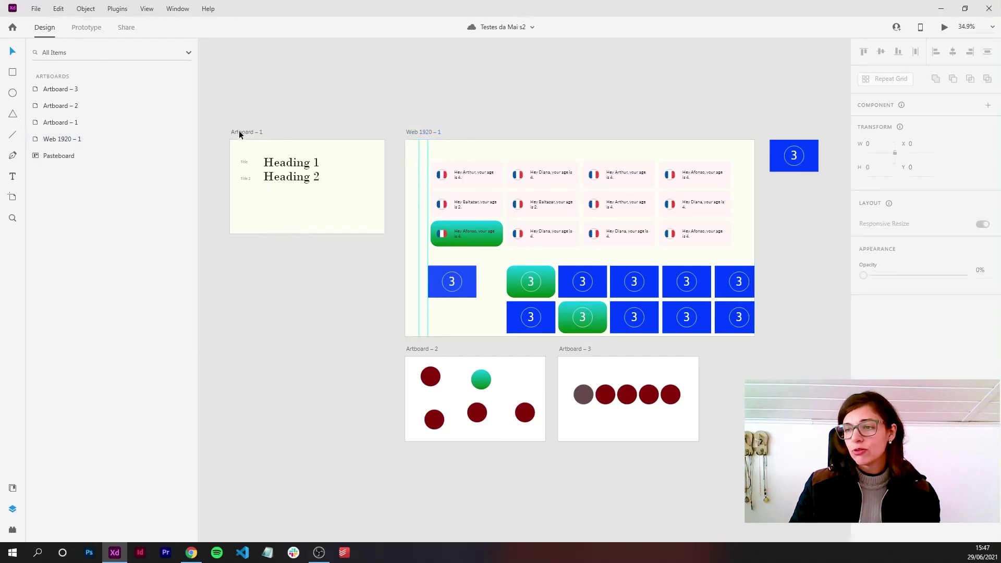
Step: Open Desktop Preview of Artboard – 1, close it, and reopen the preview
key("ctrl+Return")
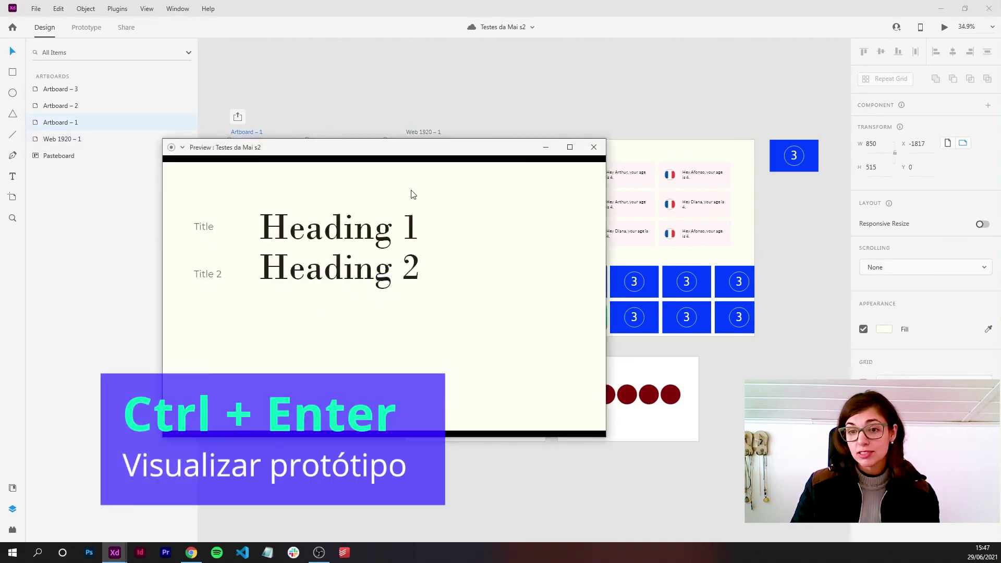
left_click(235, 133)
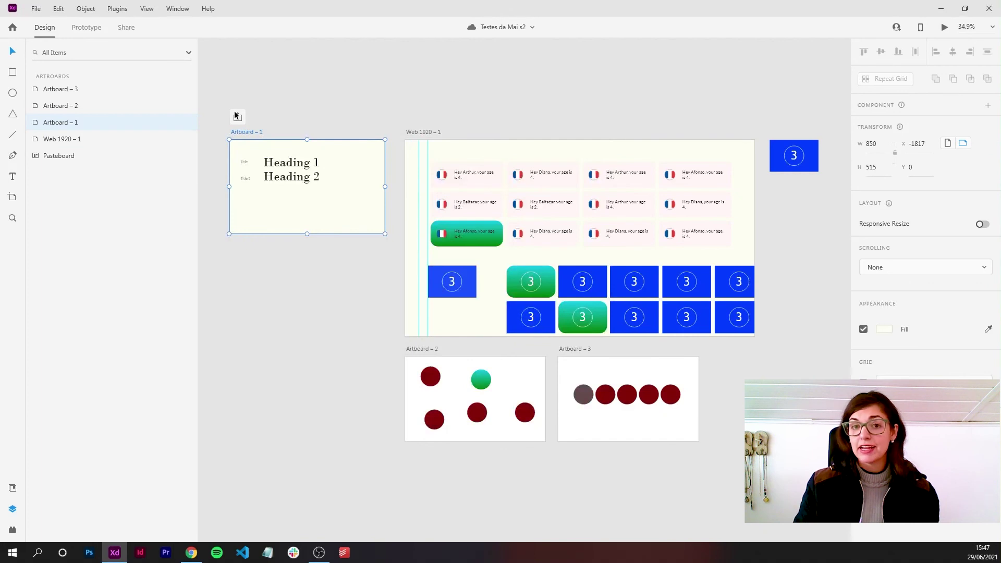
key("ctrl+Return")
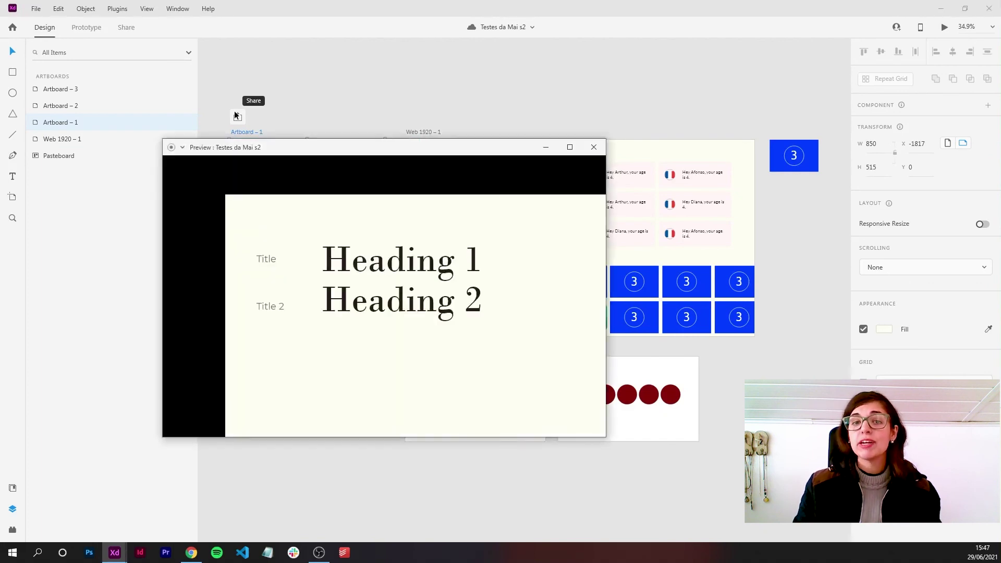